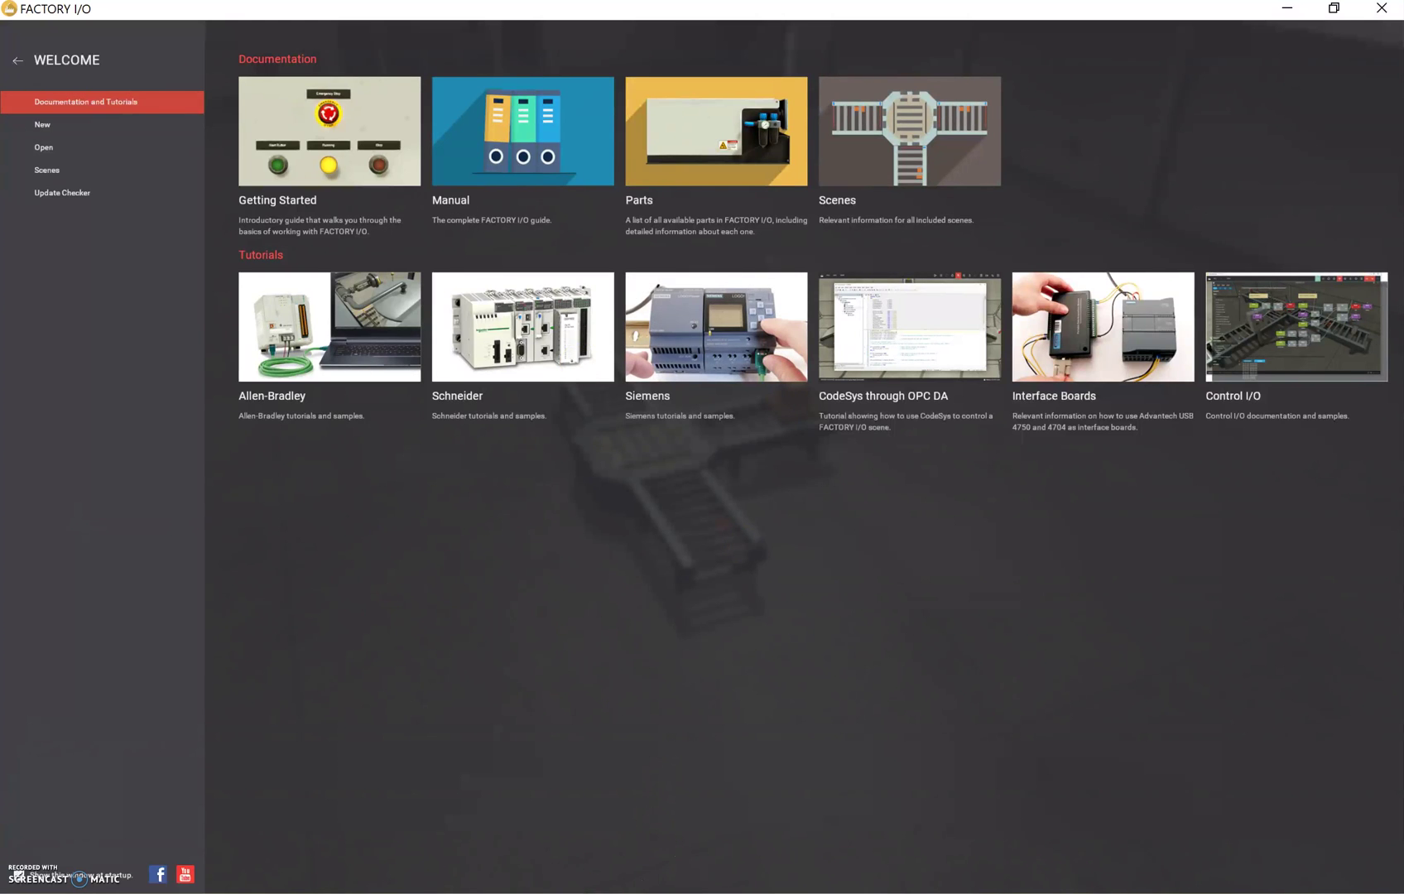
- Open the saved Turntable Tutorial scene
key("alt+Tab")
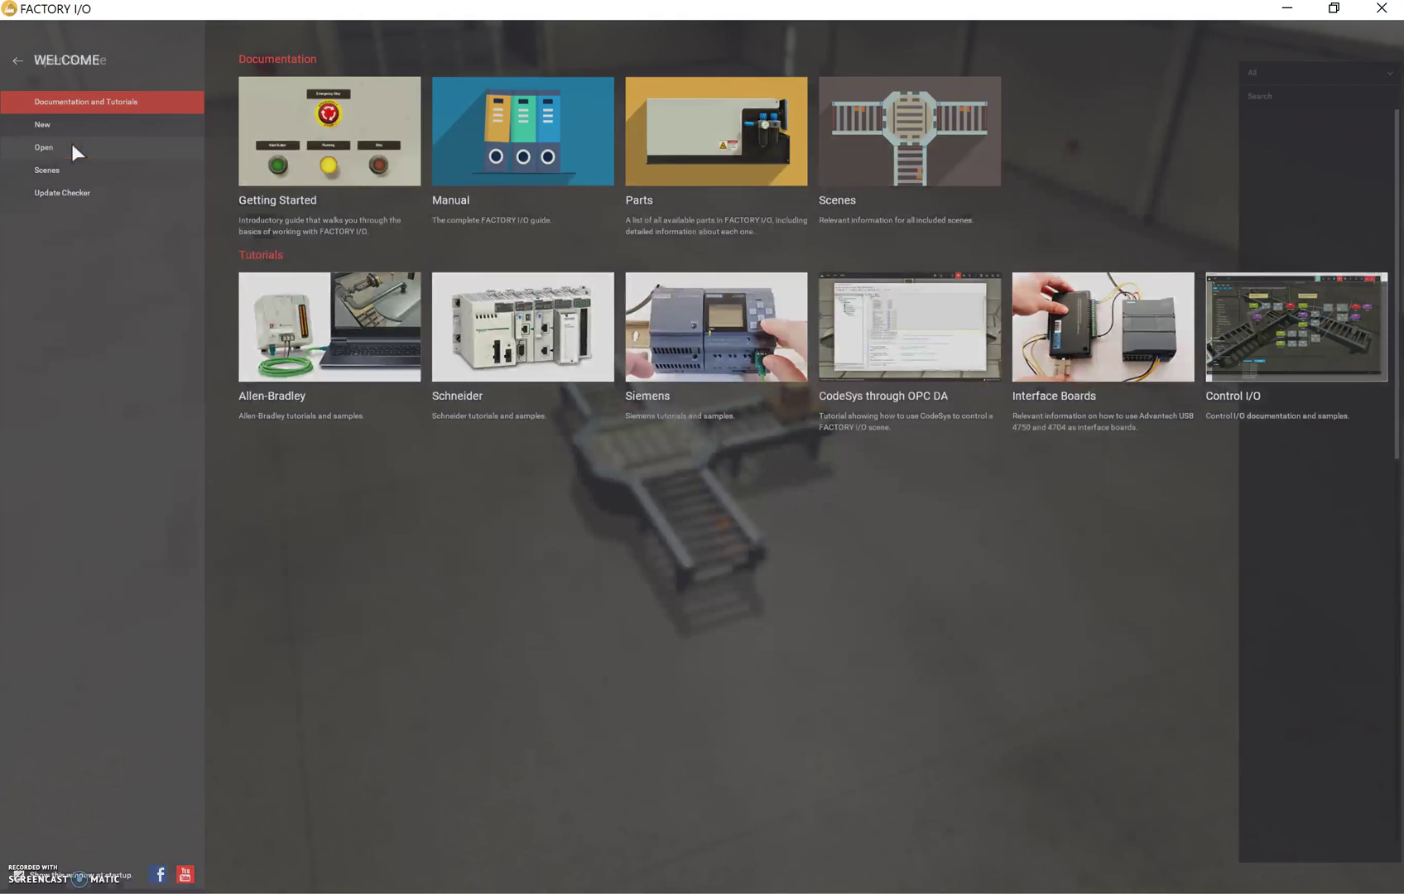
left_click(71, 145)
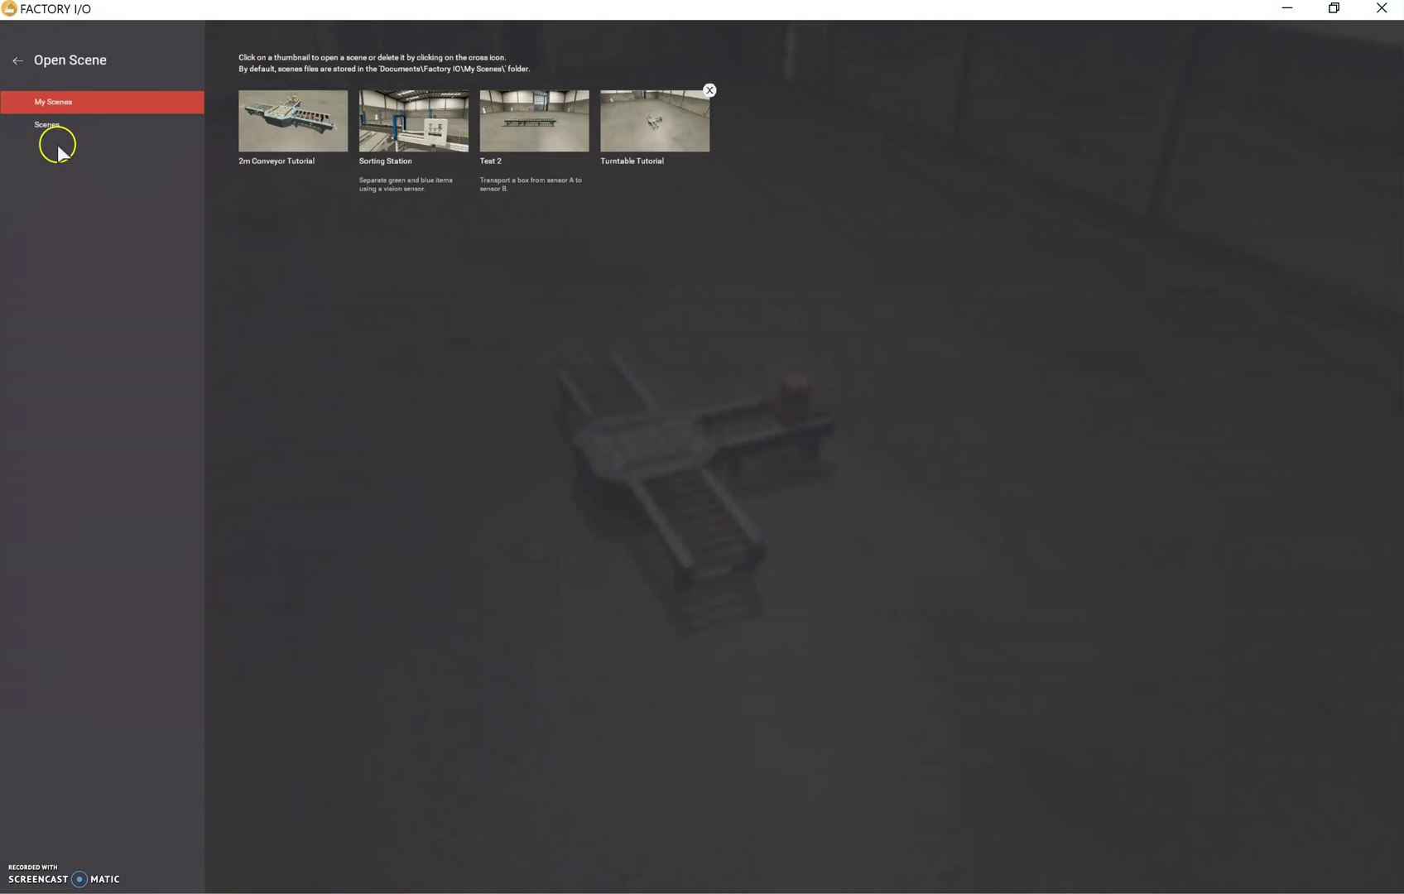
left_click(629, 142)
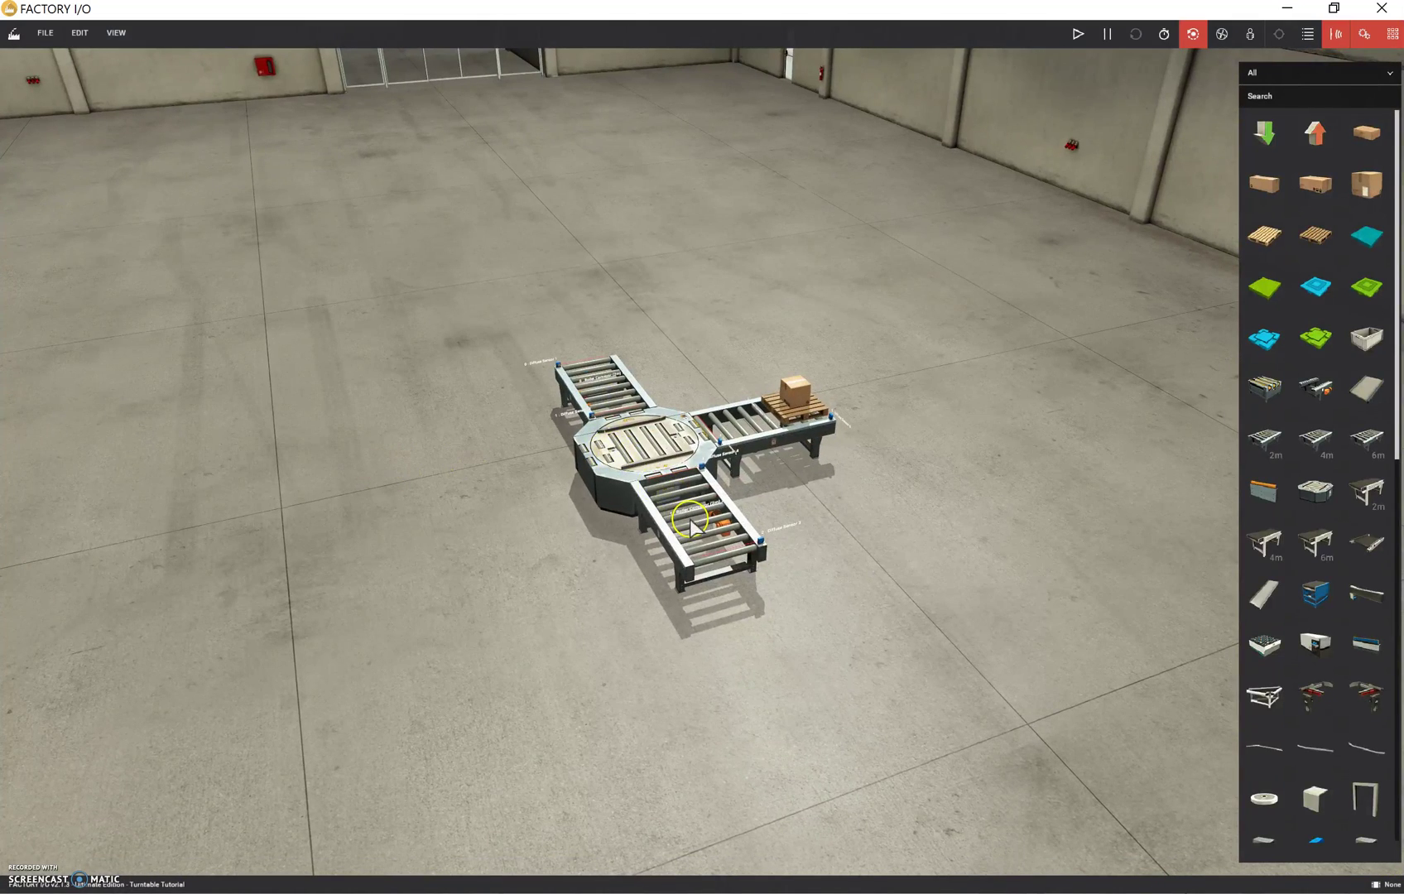
- Consult the Manually Controlling a Scene instructions in the browser, then return to FACTORY I/O and start the turntable scene in run mode
double_click(783, 437)
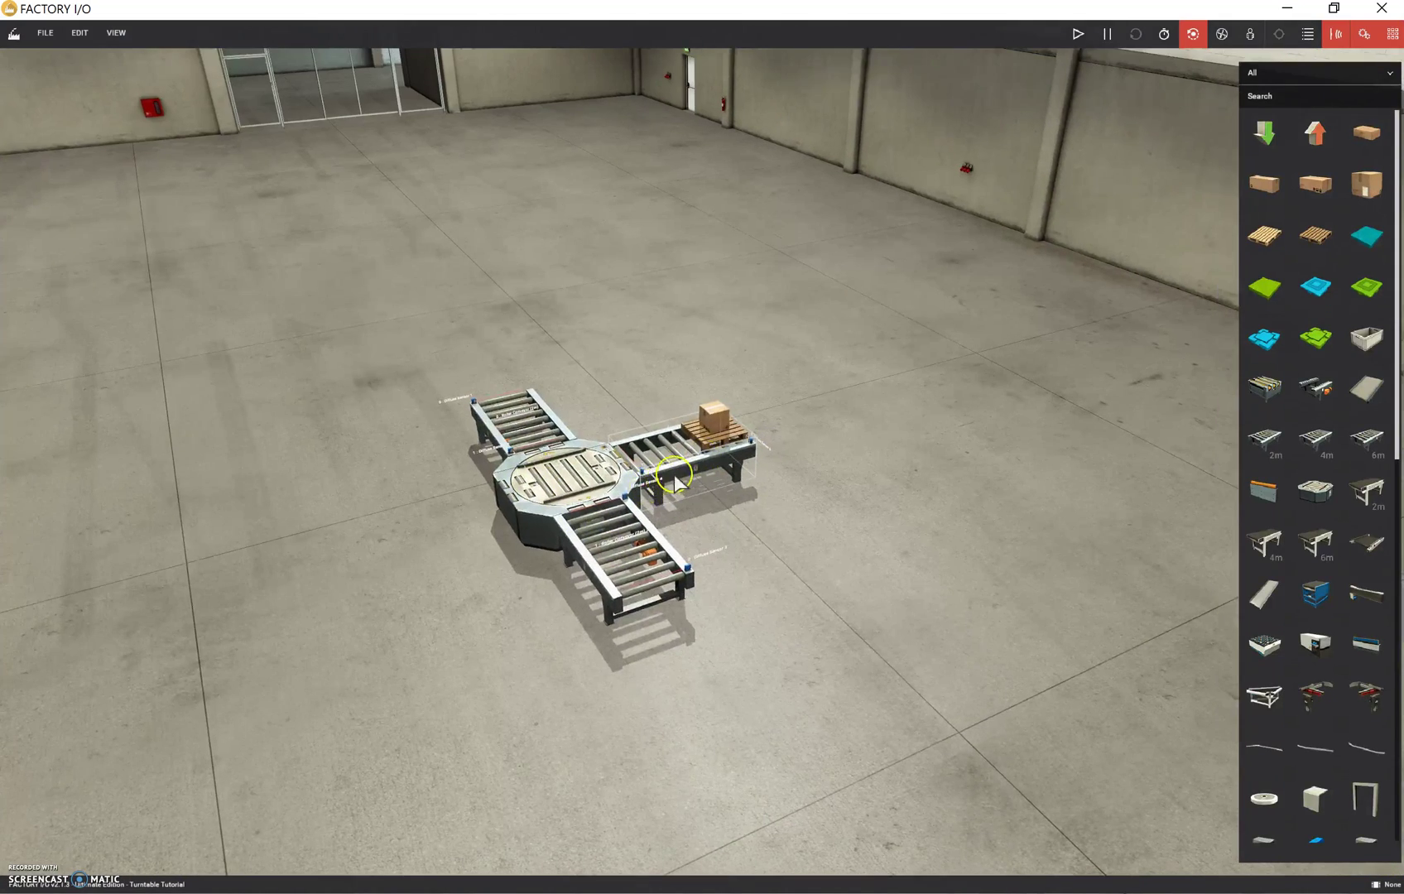
scroll(673, 483, "up", 5)
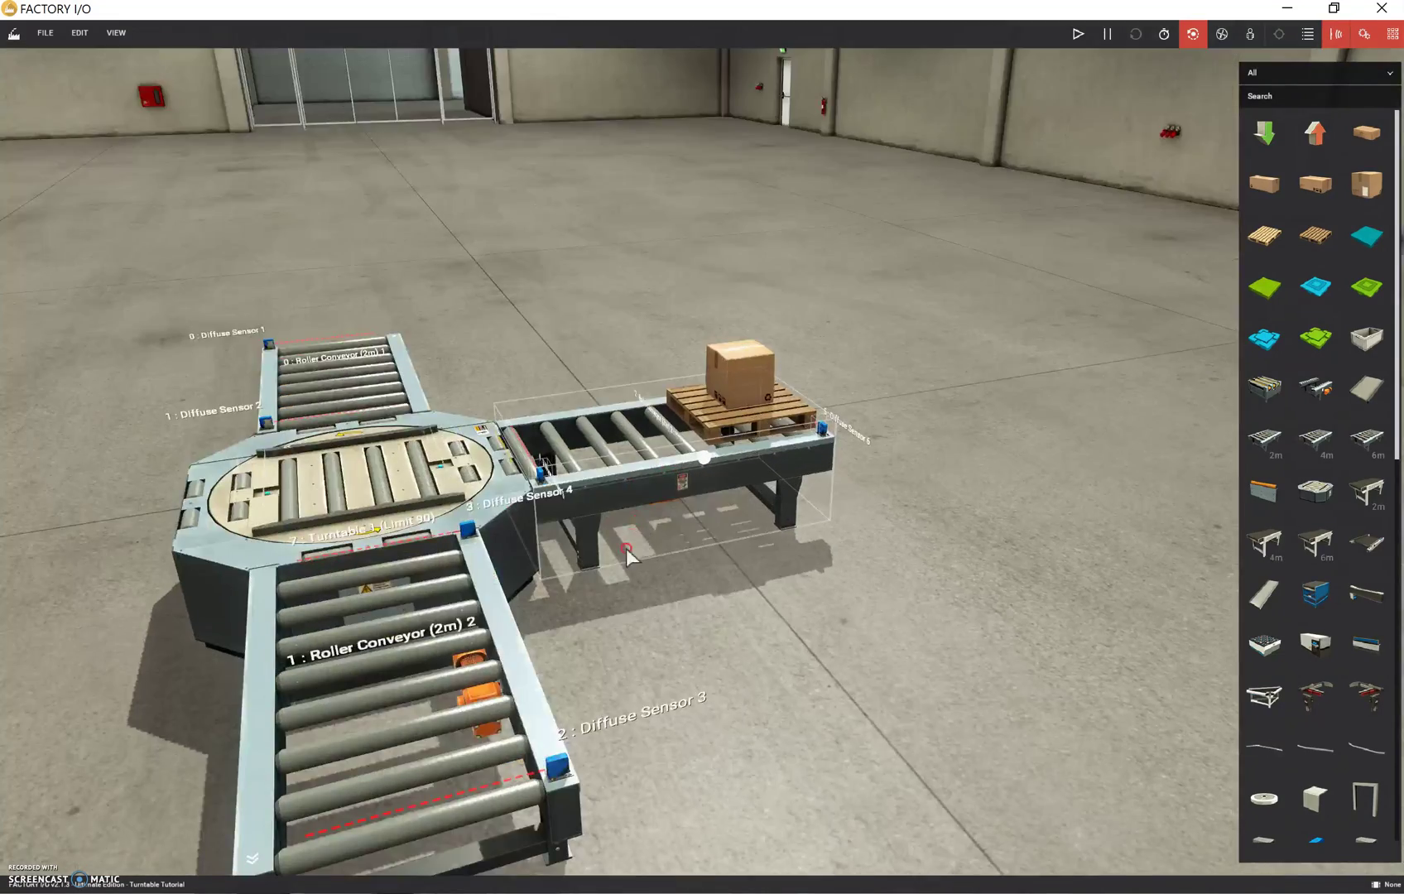
scroll(627, 560, "up", 6)
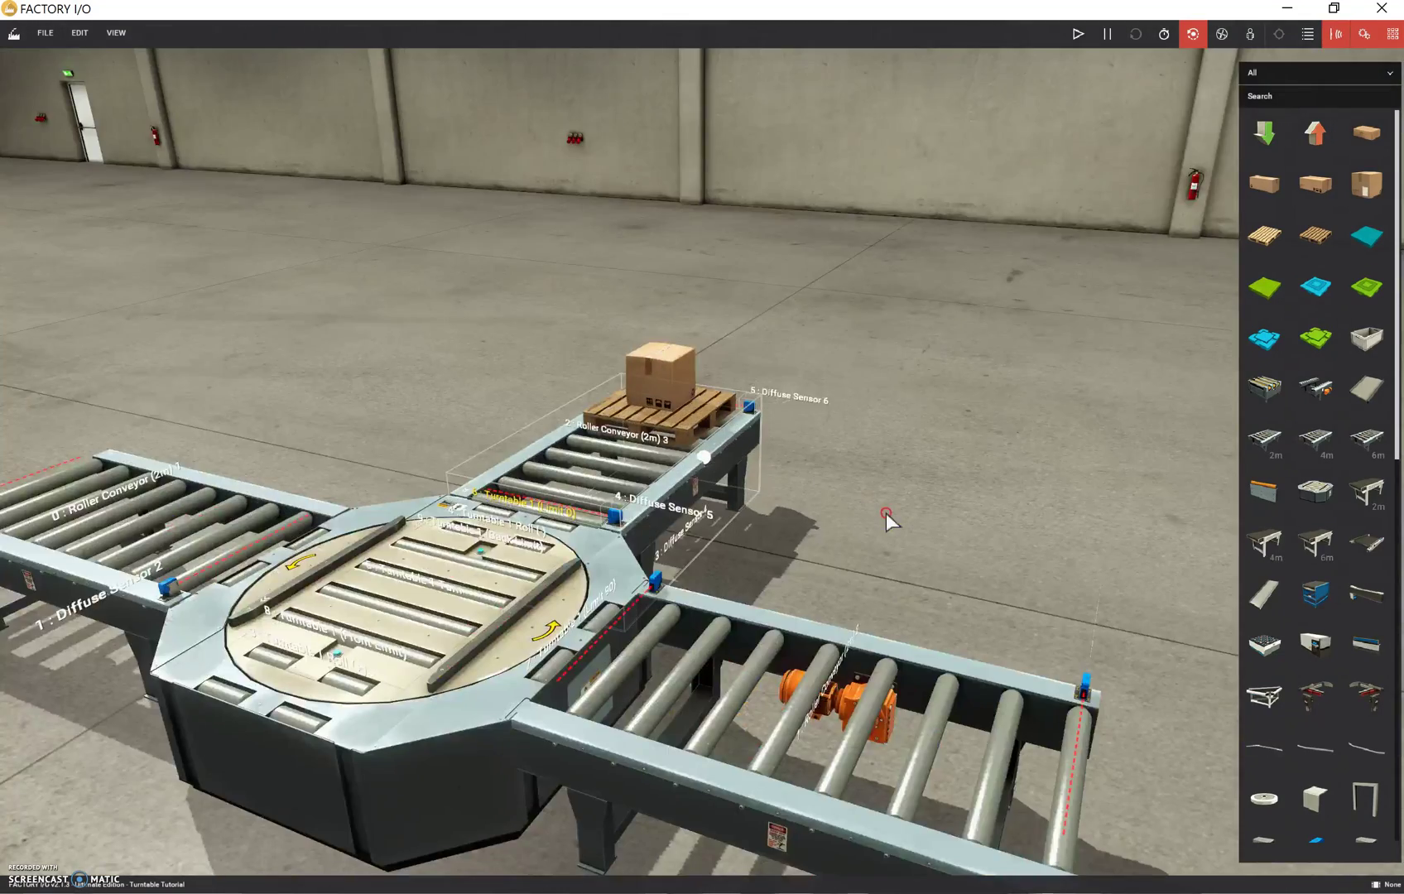
scroll(887, 513, "down", 10)
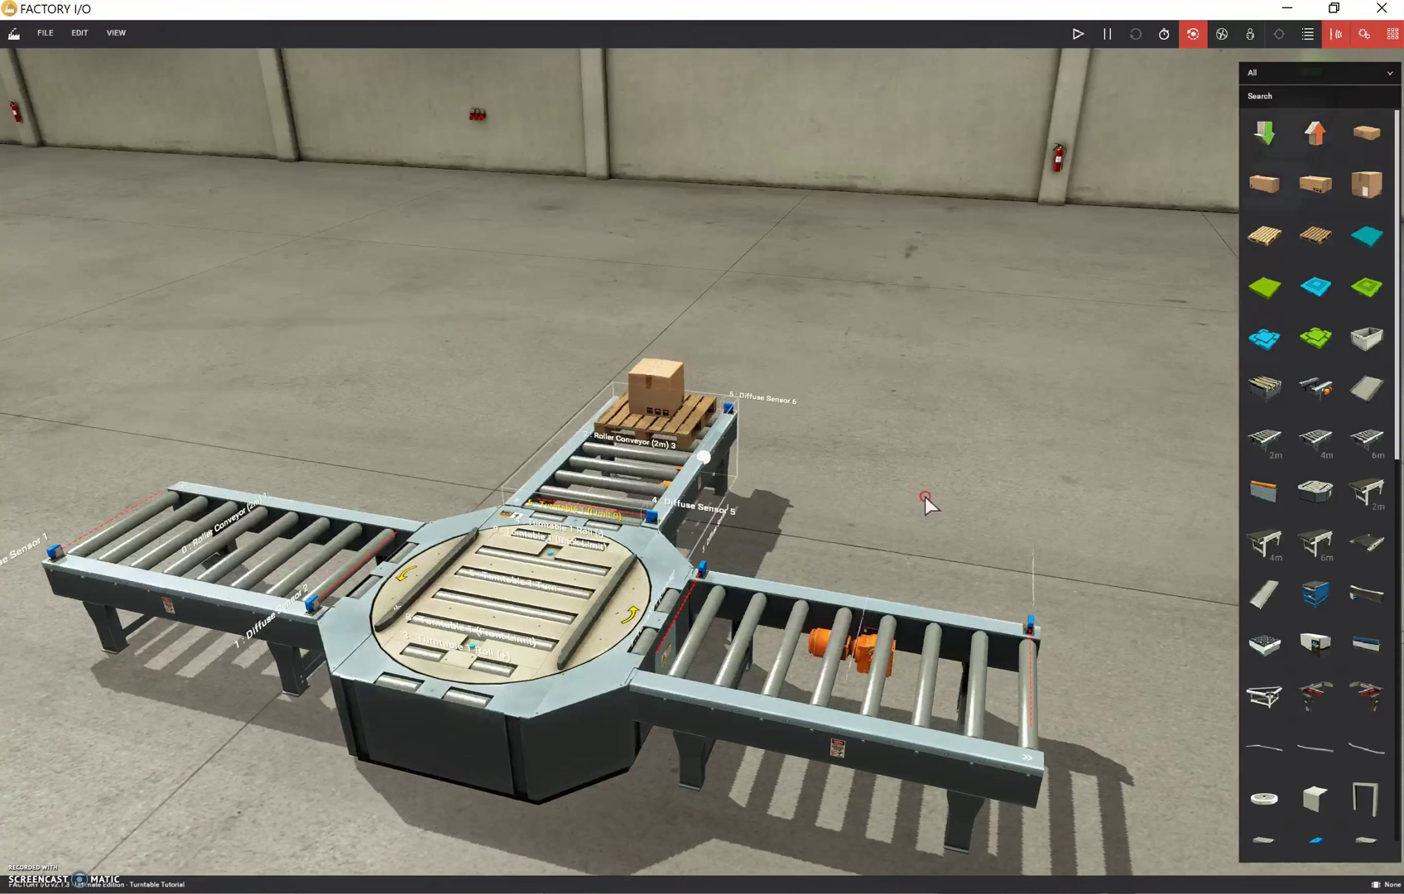
left_click(237, 585)
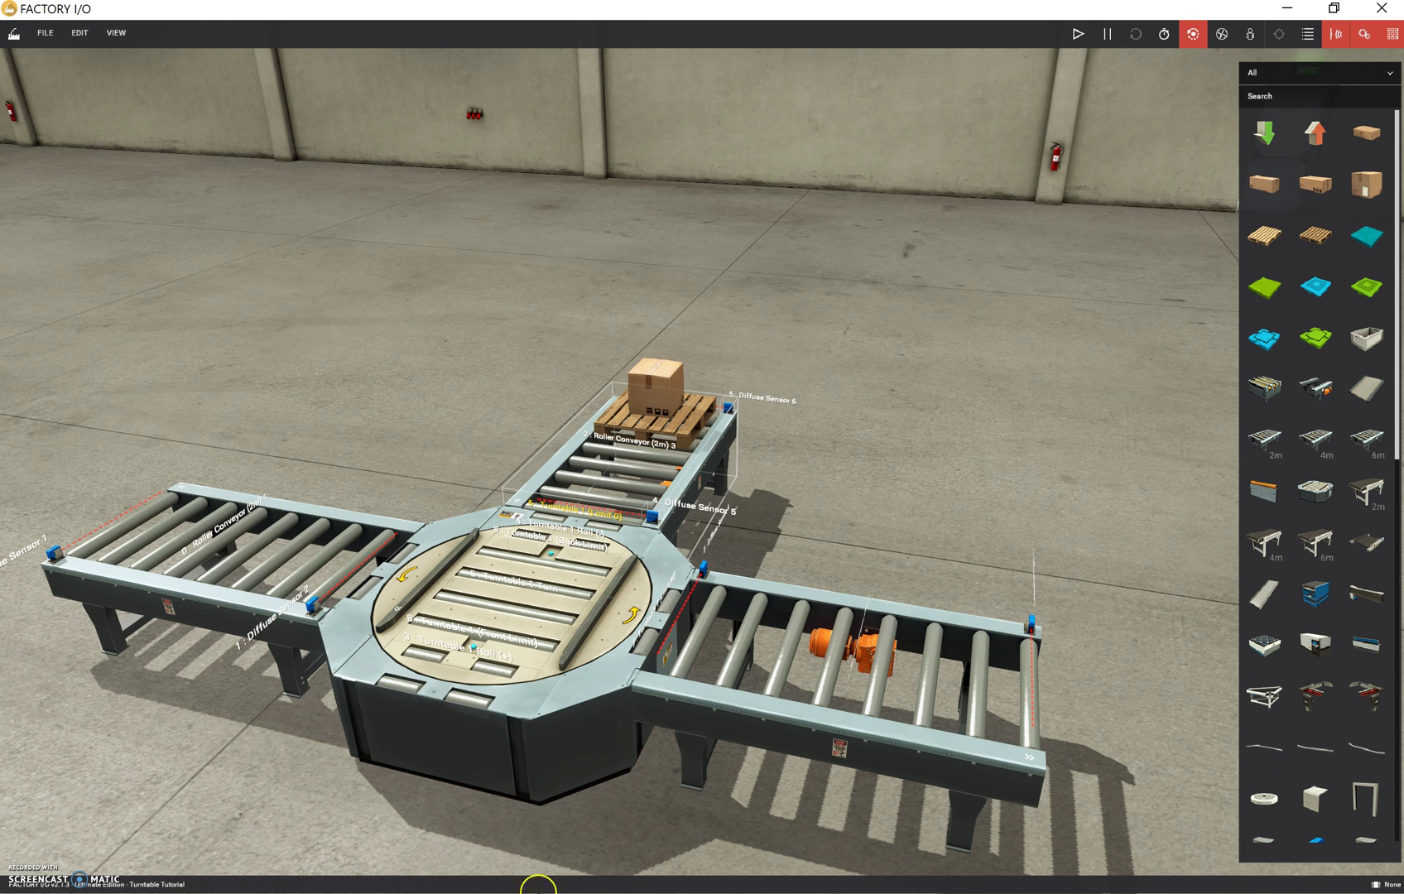
key("alt+Tab")
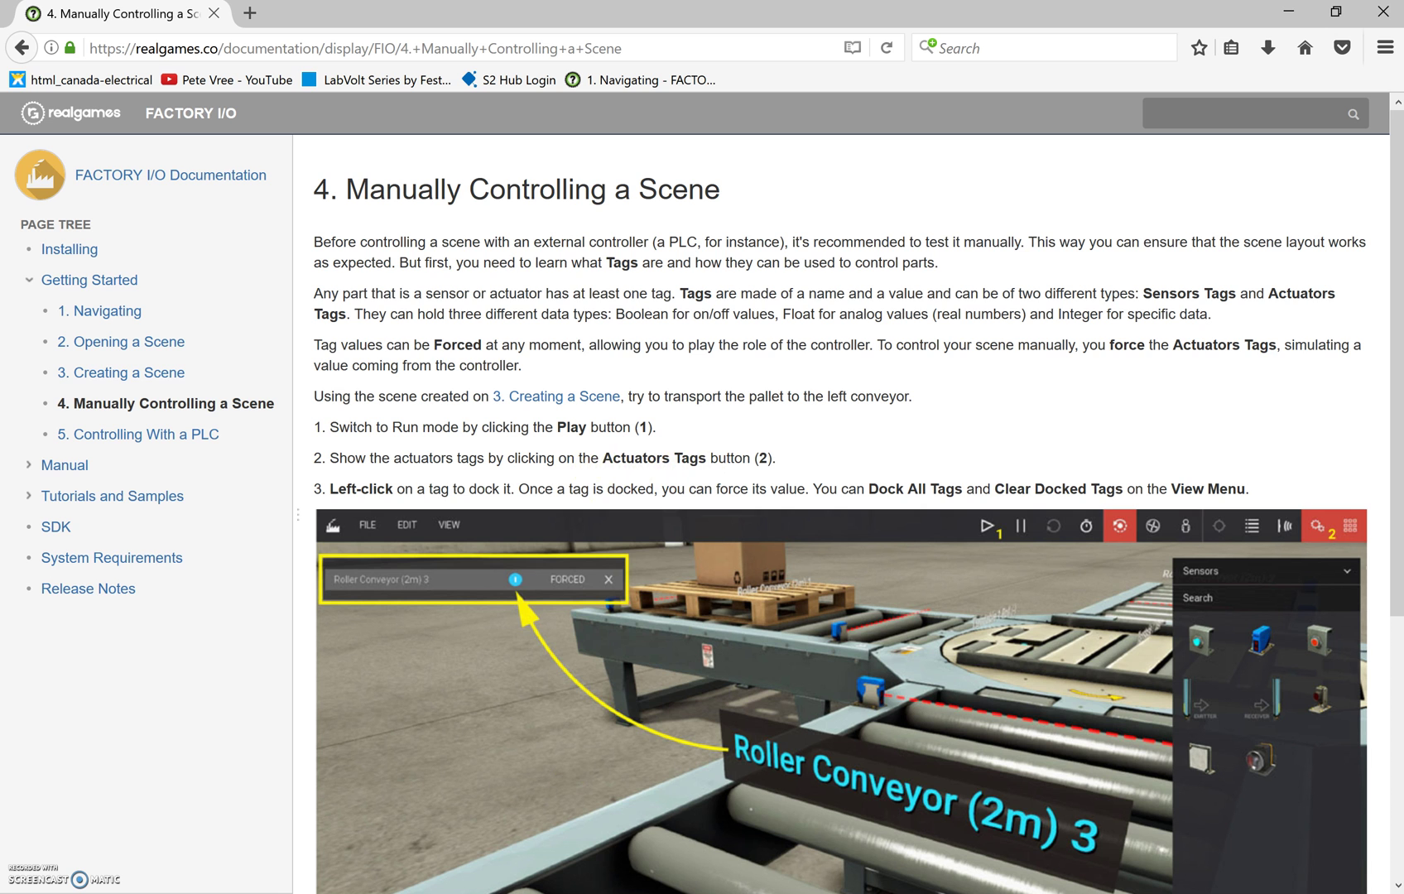
mouse_move(530, 893)
left_click(530, 819)
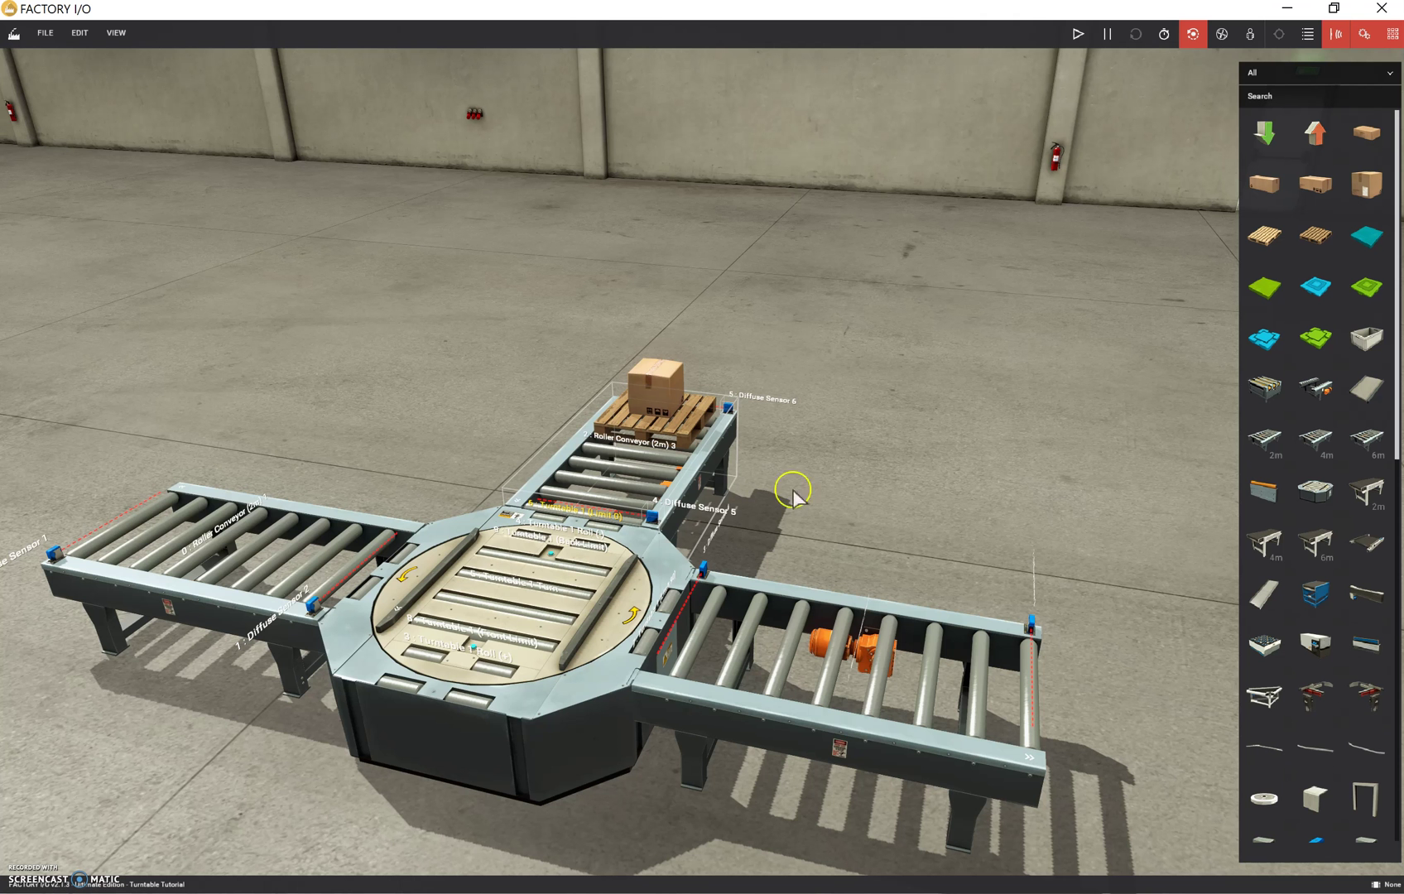
left_click(1078, 34)
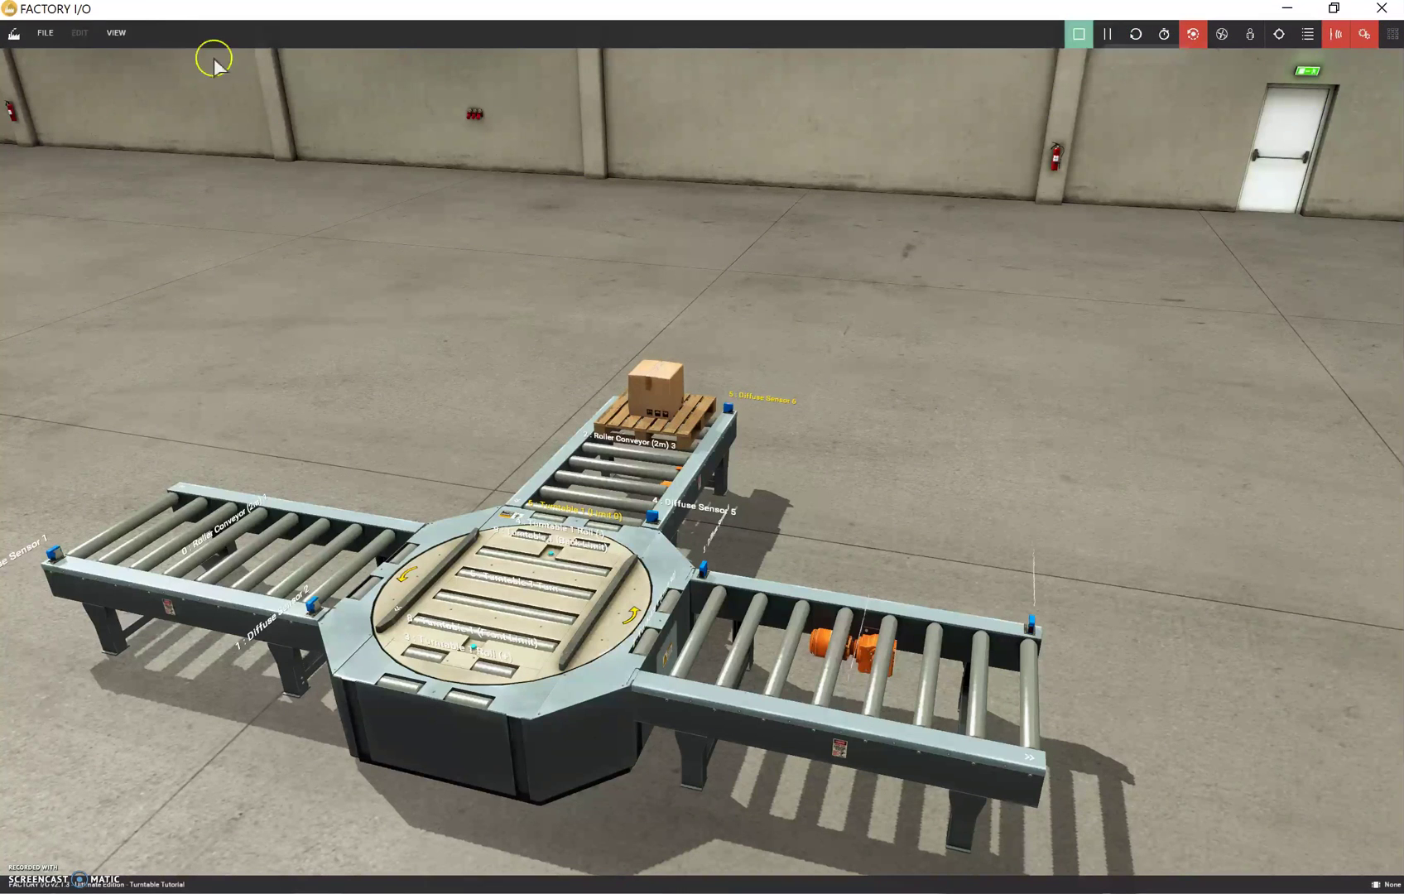
- Look up the Actuators Tags instruction in the browser documentation and return to FACTORY I/O
key("alt+Tab")
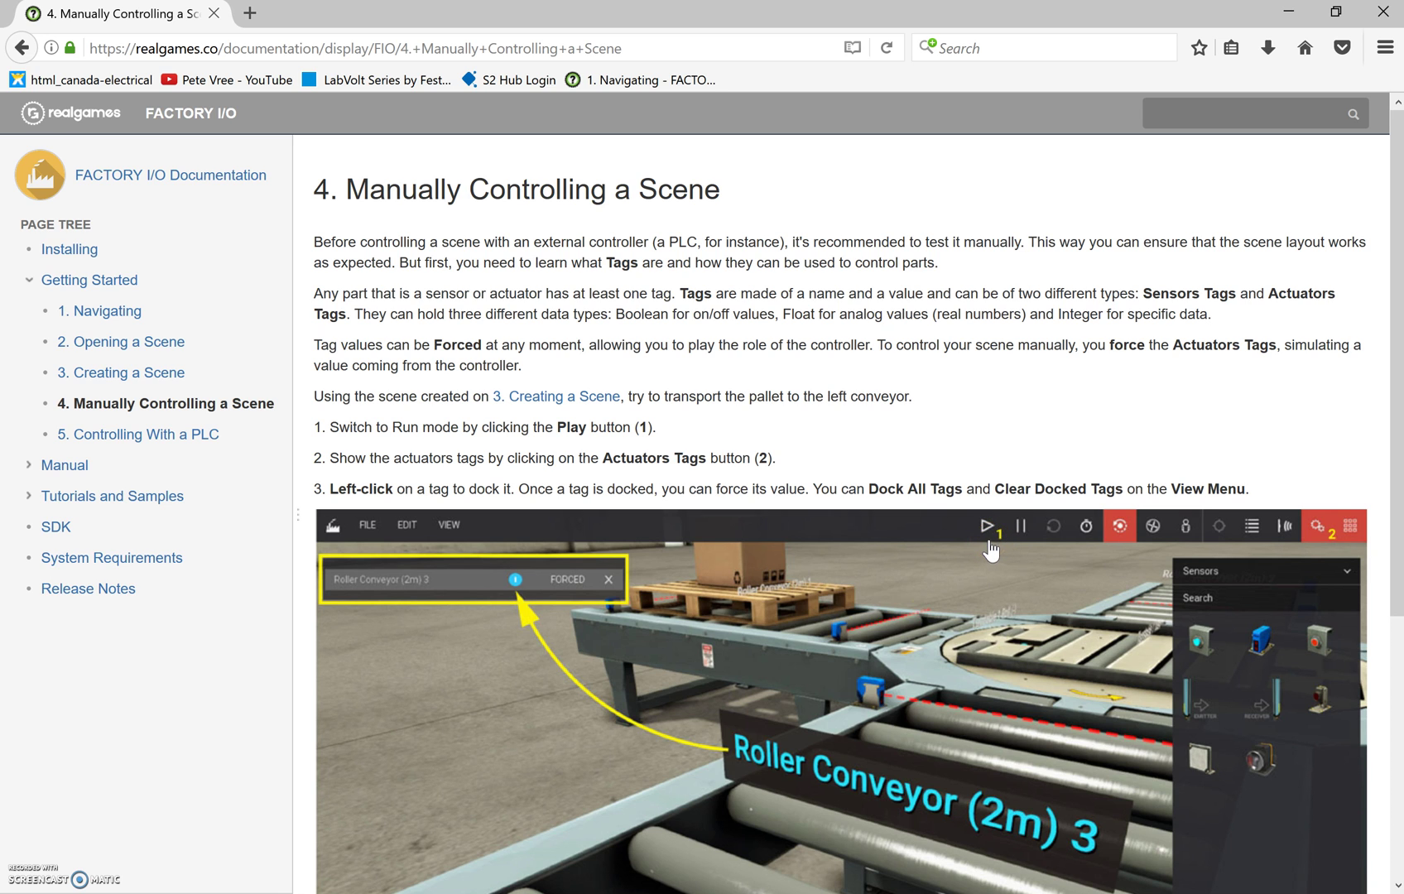
left_click(1331, 541)
key("alt+Tab")
- Toggle the actuator tags off and on repeatedly in the running scene, ending with them shown
left_click(1331, 37)
left_click(1364, 36)
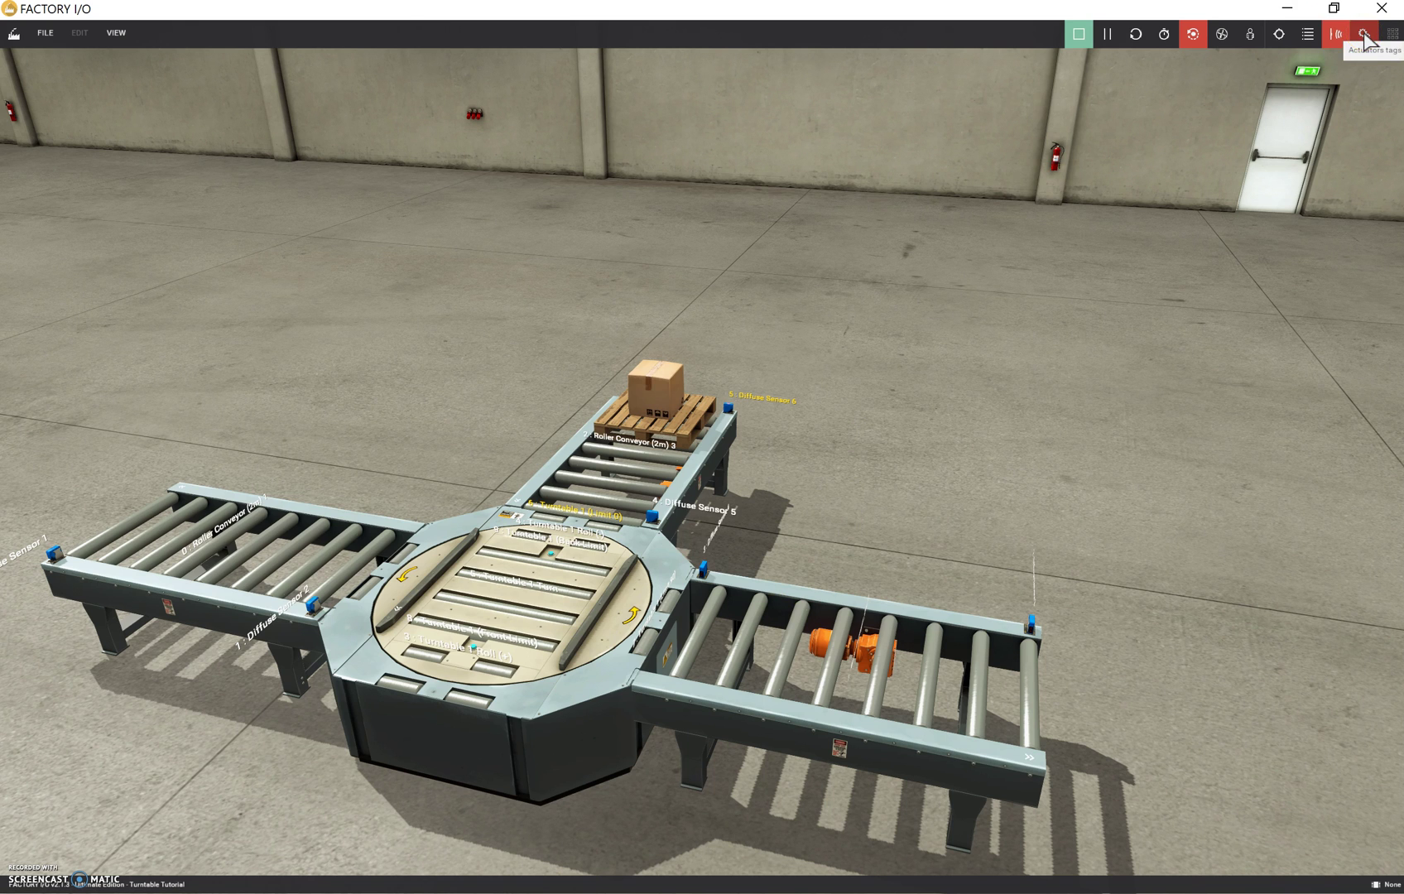
left_click(1104, 157)
left_click(1364, 36)
left_click(1363, 36)
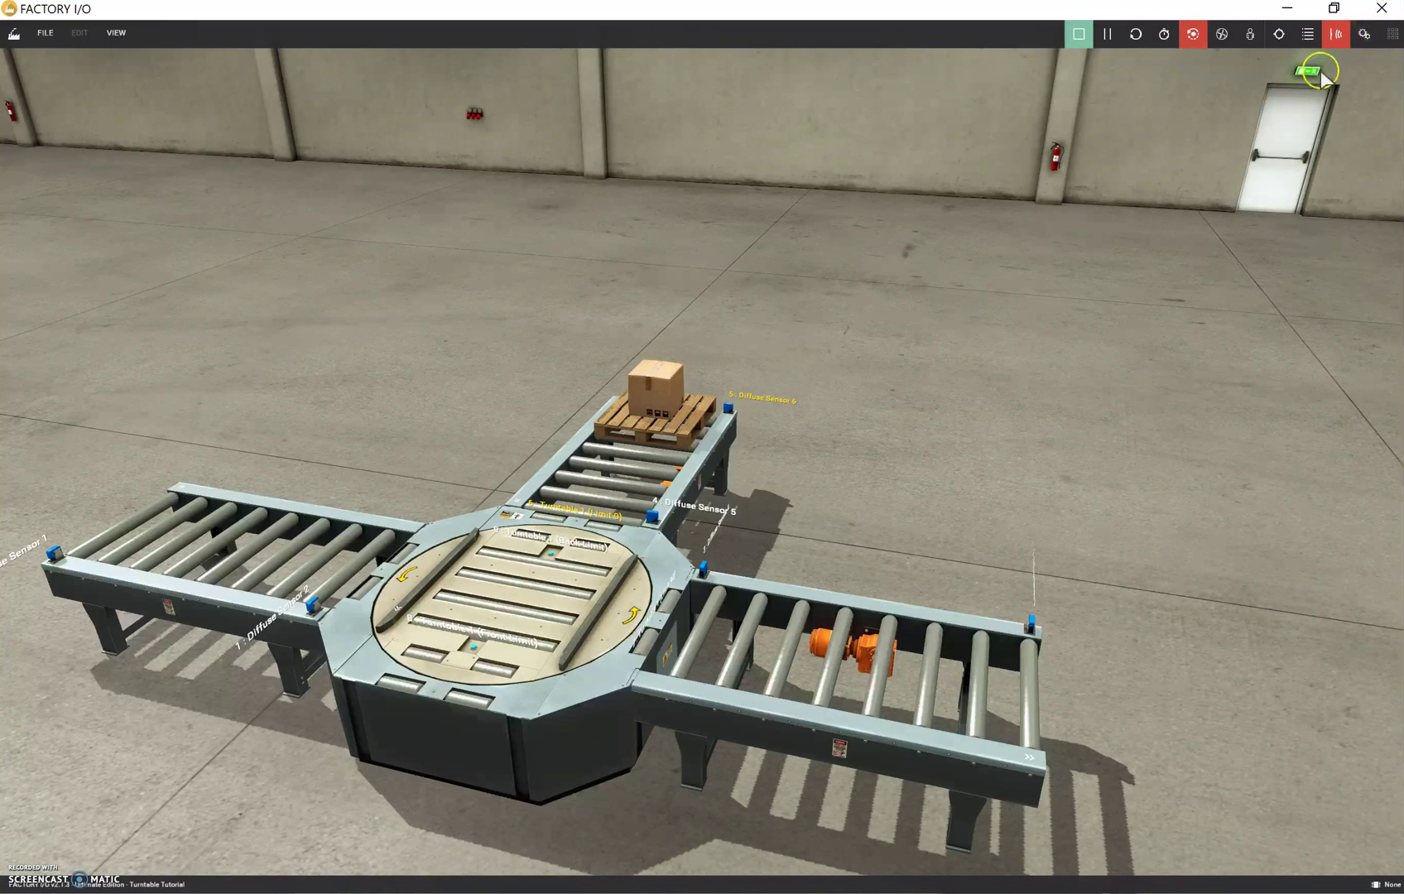
left_click(1365, 35)
left_click(1365, 35)
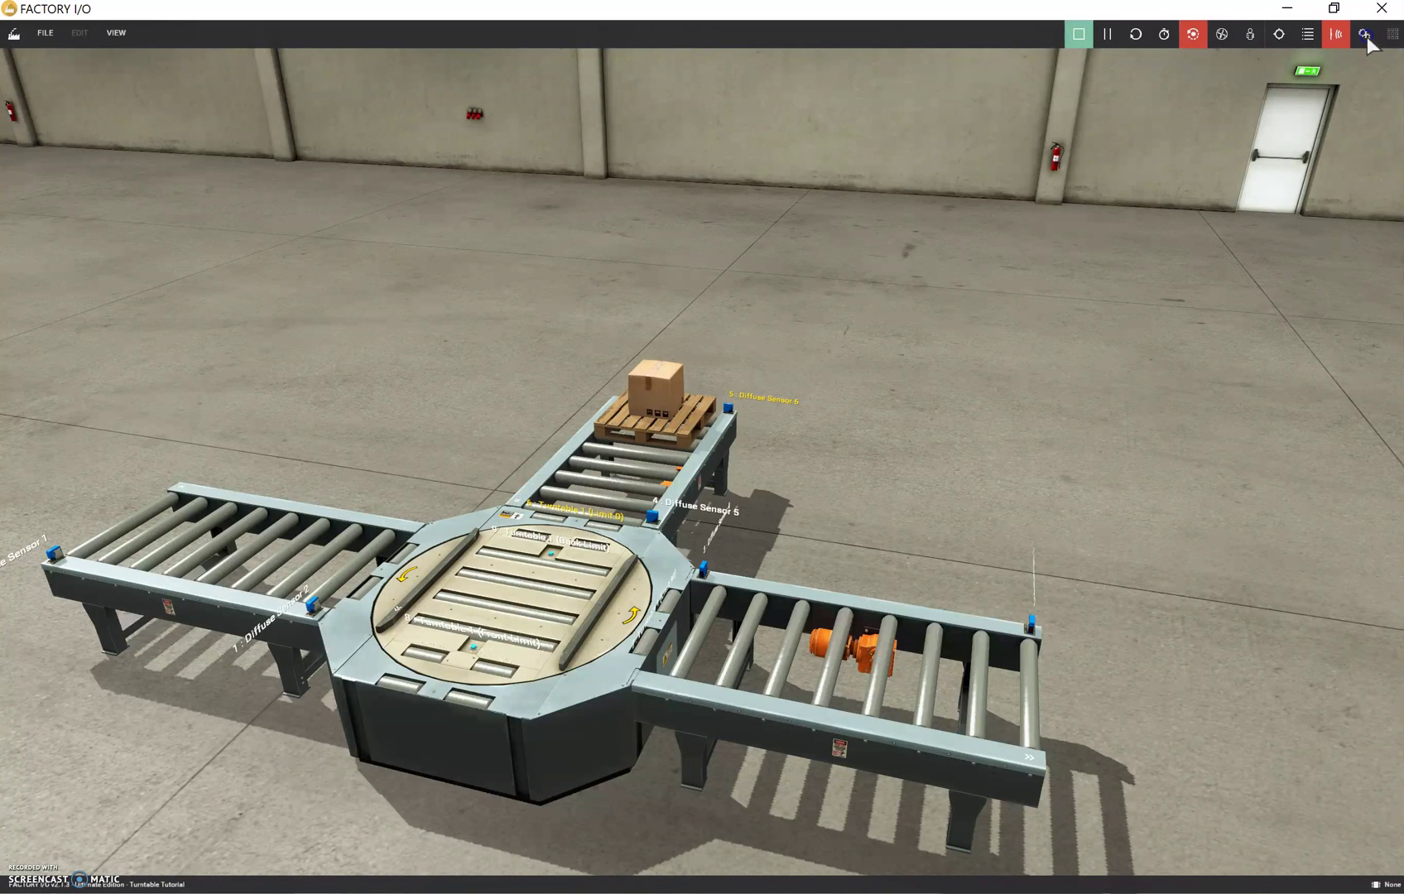
left_click(1364, 36)
left_click(1365, 35)
left_click(1365, 35)
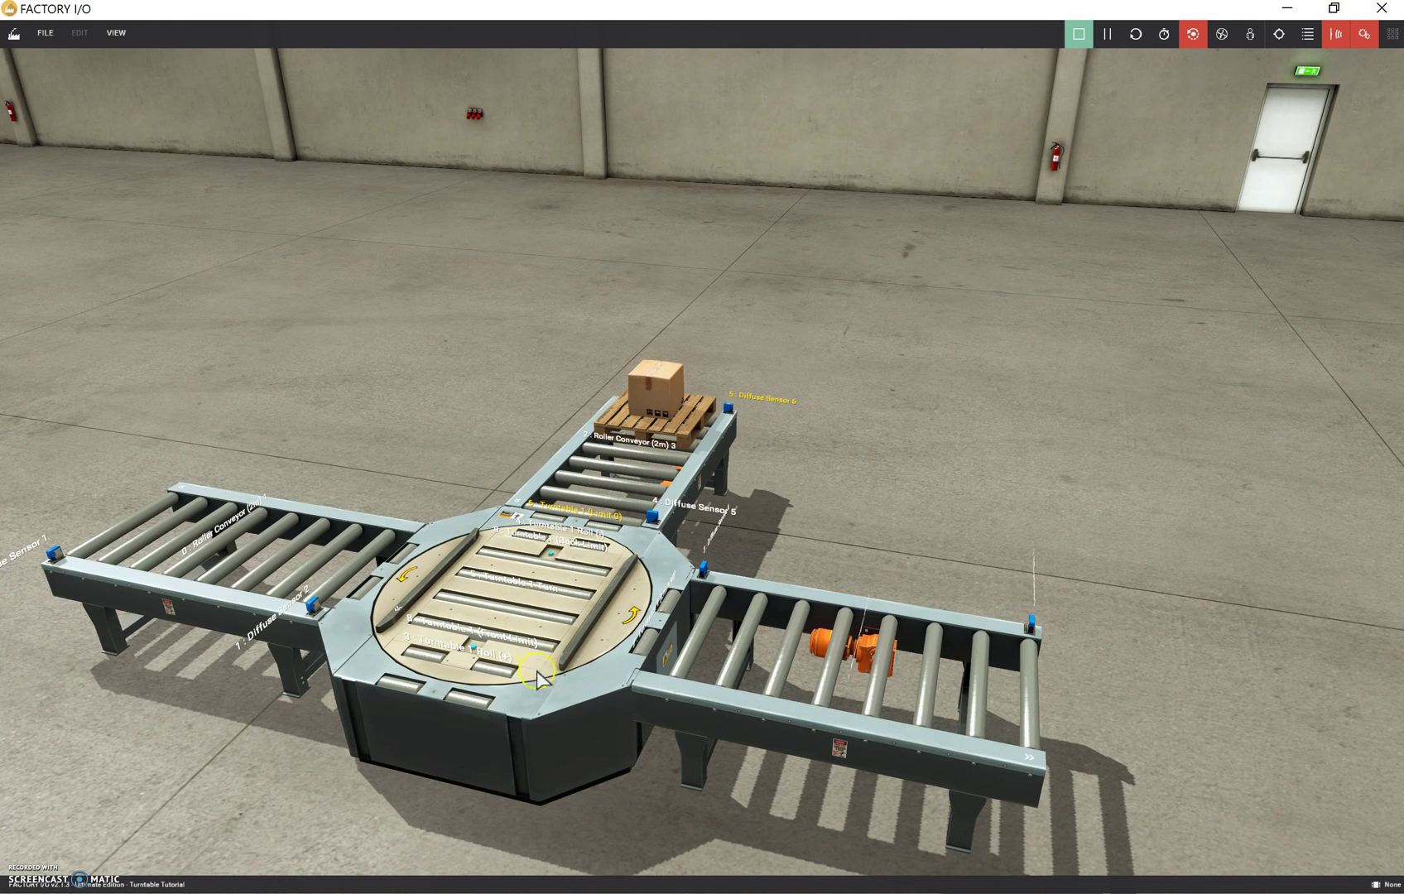
- Check the tag docking instruction in the browser, then dock the Roller Conveyor (2m) 3 actuator tag in FACTORY I/O
key("alt+Tab")
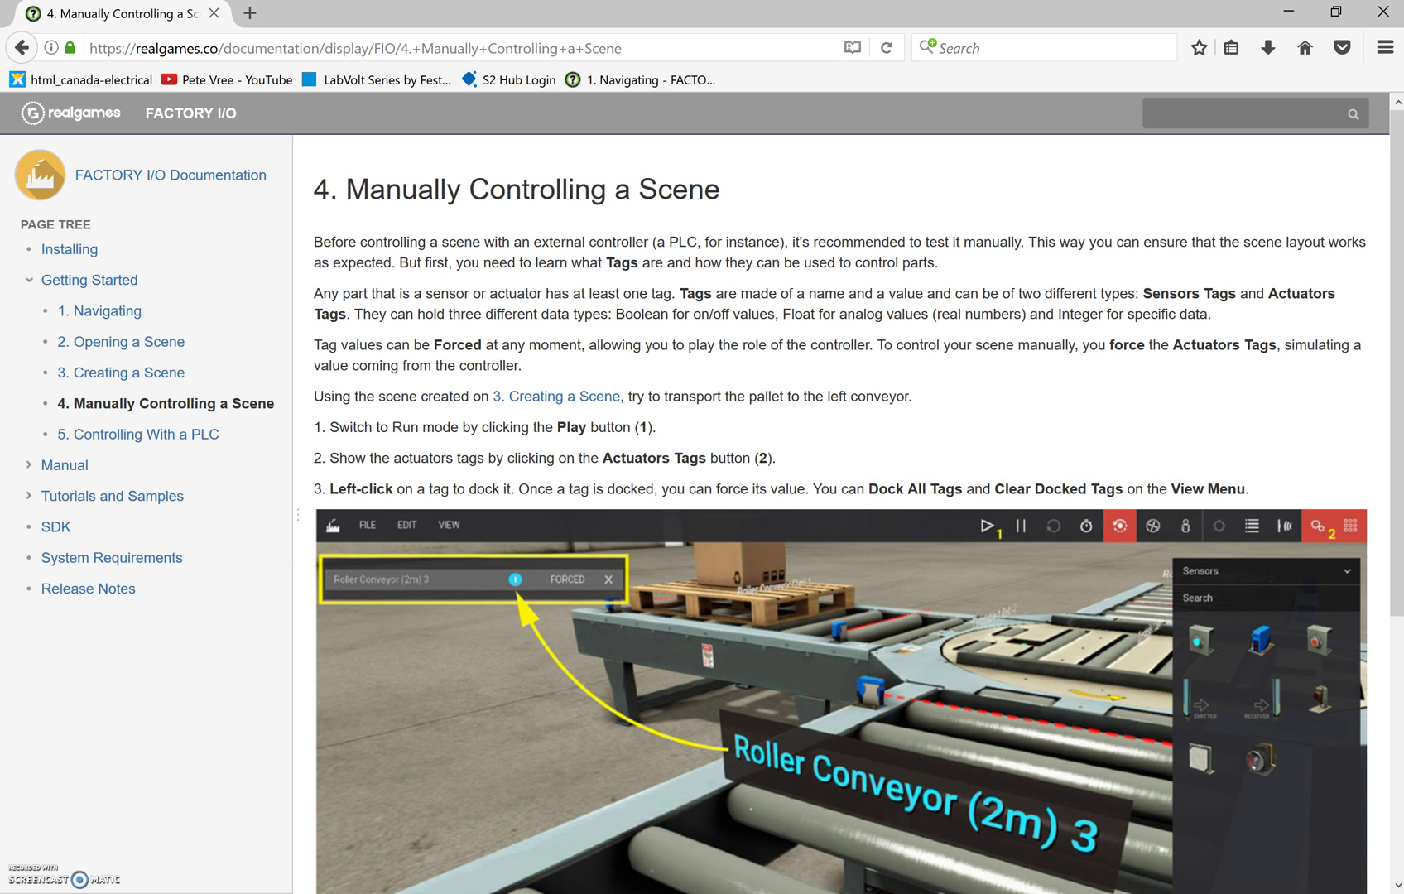
key("alt+Tab")
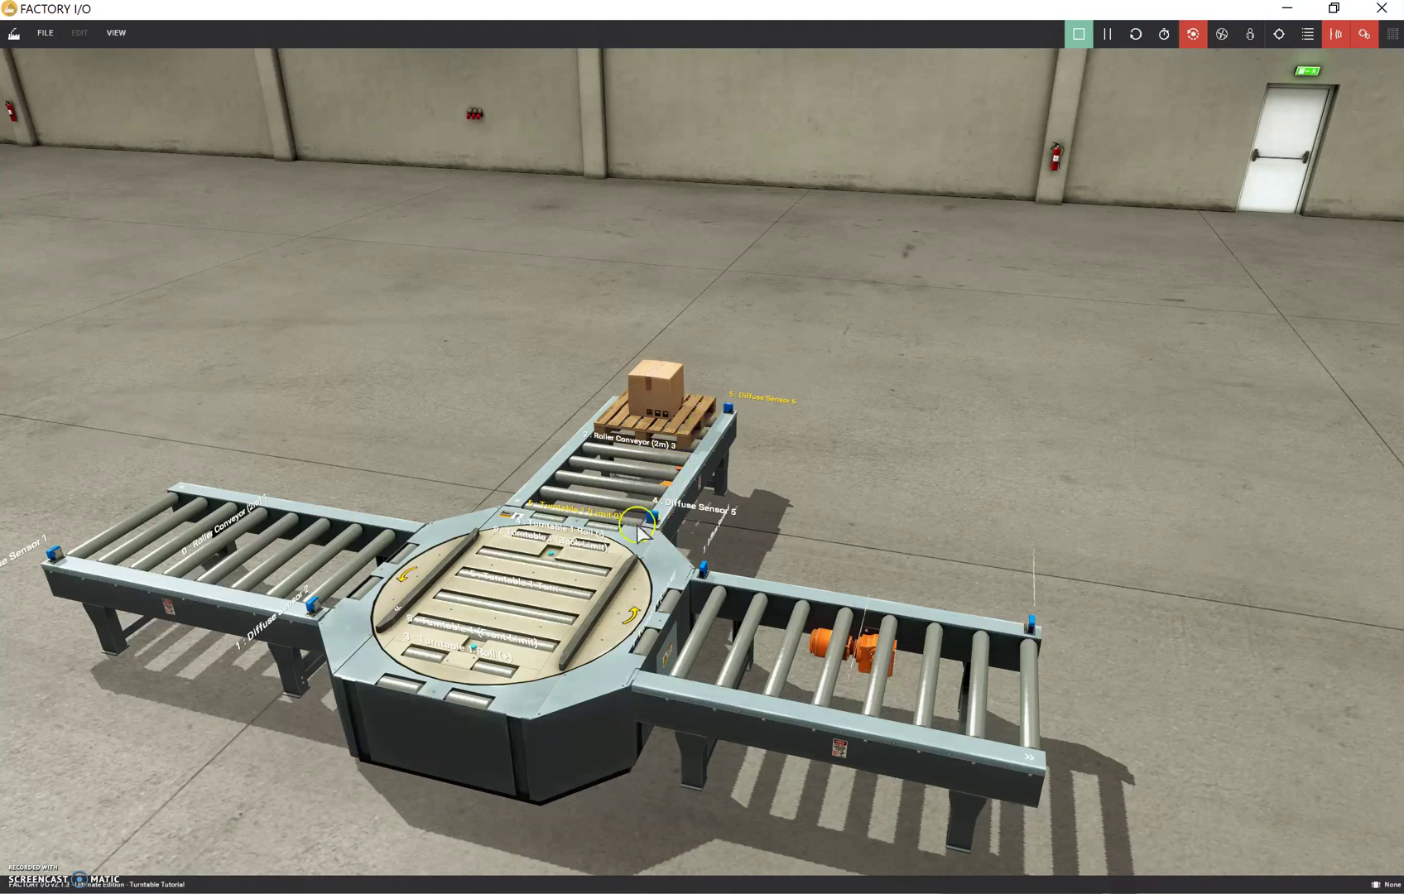
right_click_drag(520, 506, 544, 513)
scroll(702, 507, "up", 4)
scroll(703, 506, "up", 5)
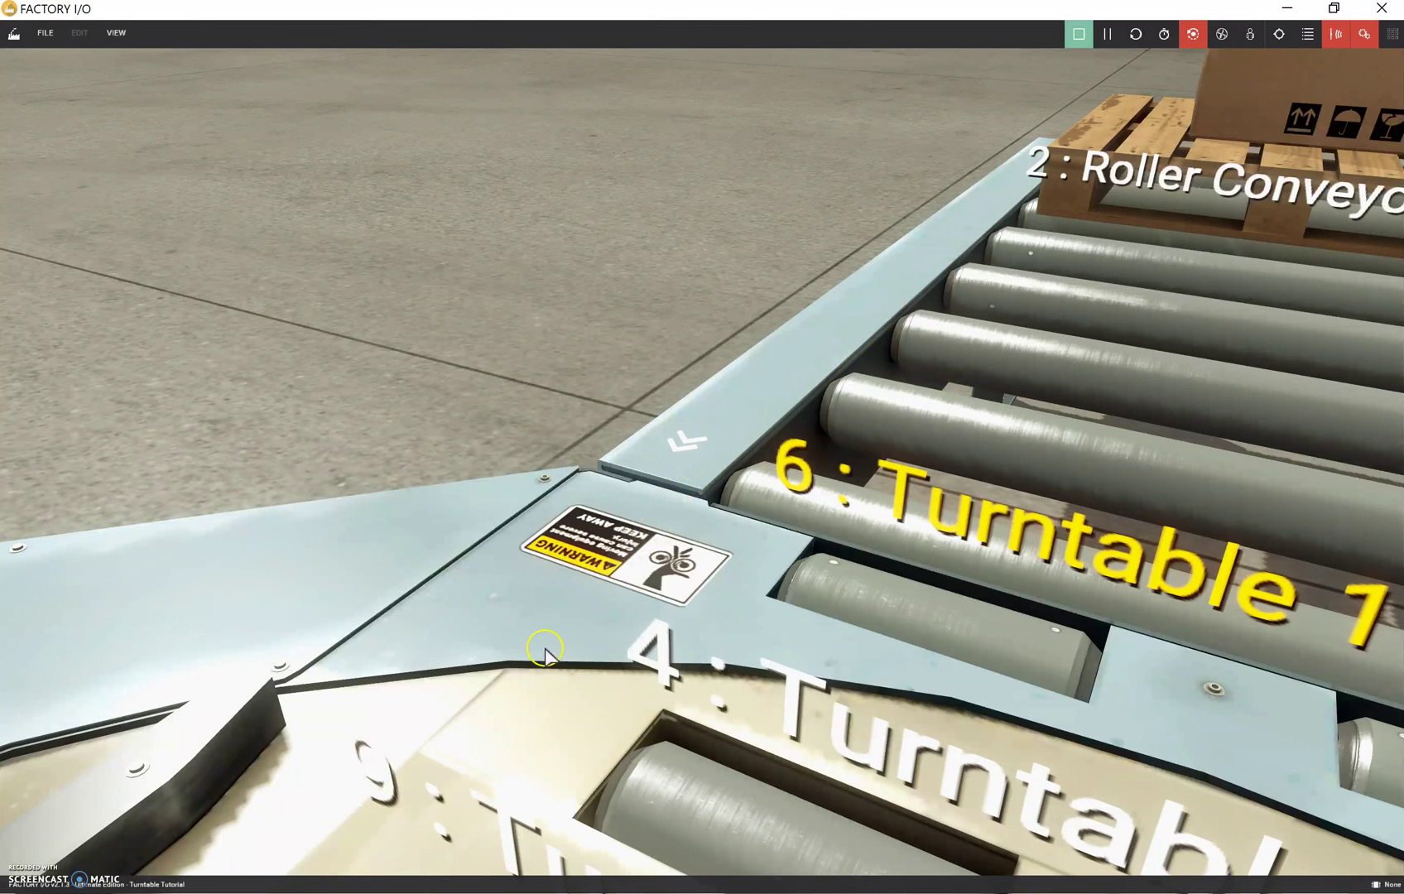
scroll(685, 462, "down", 6)
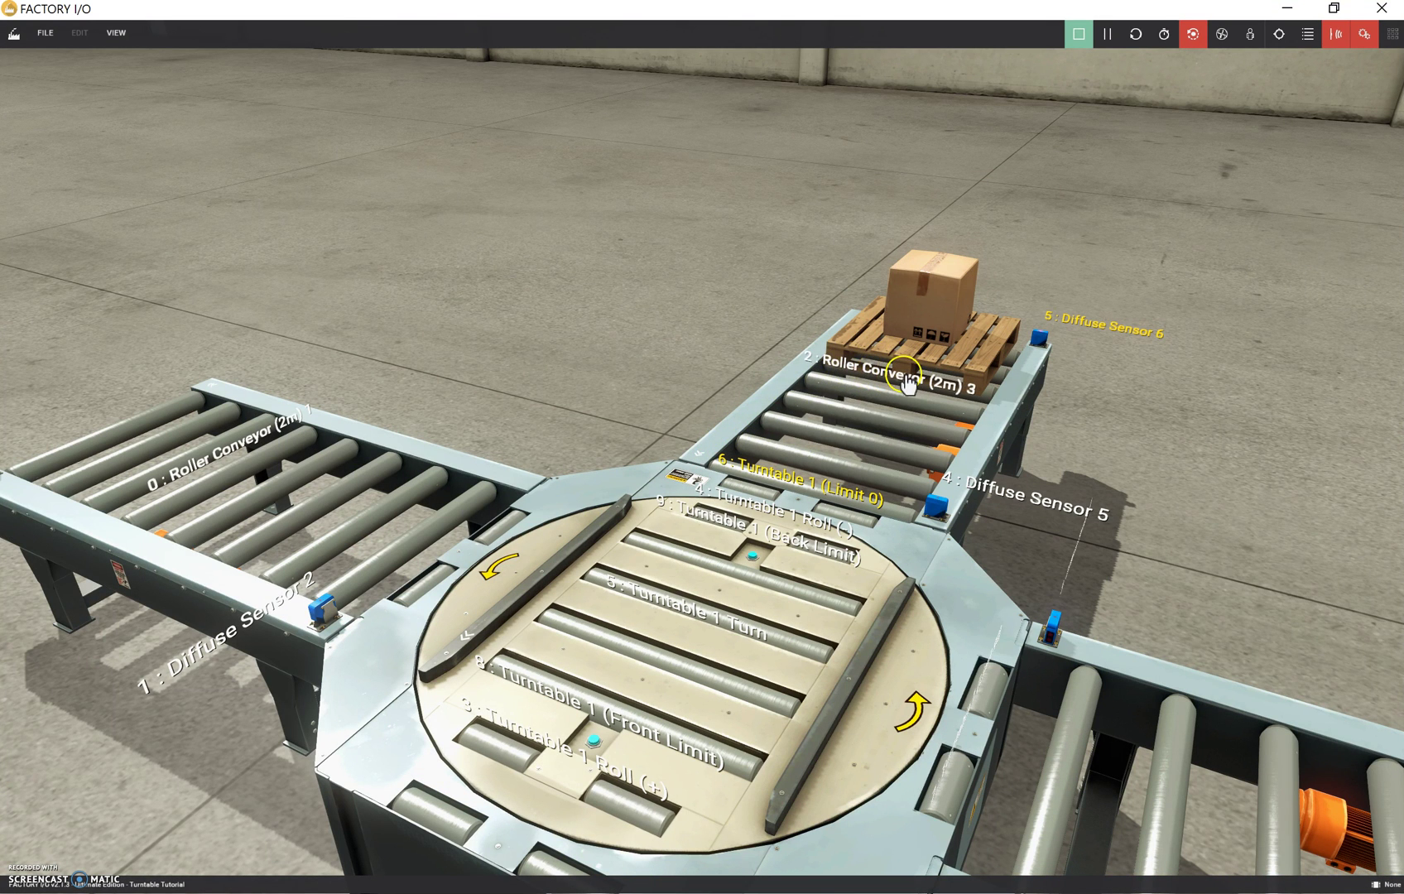
left_click(905, 376)
left_click(347, 295)
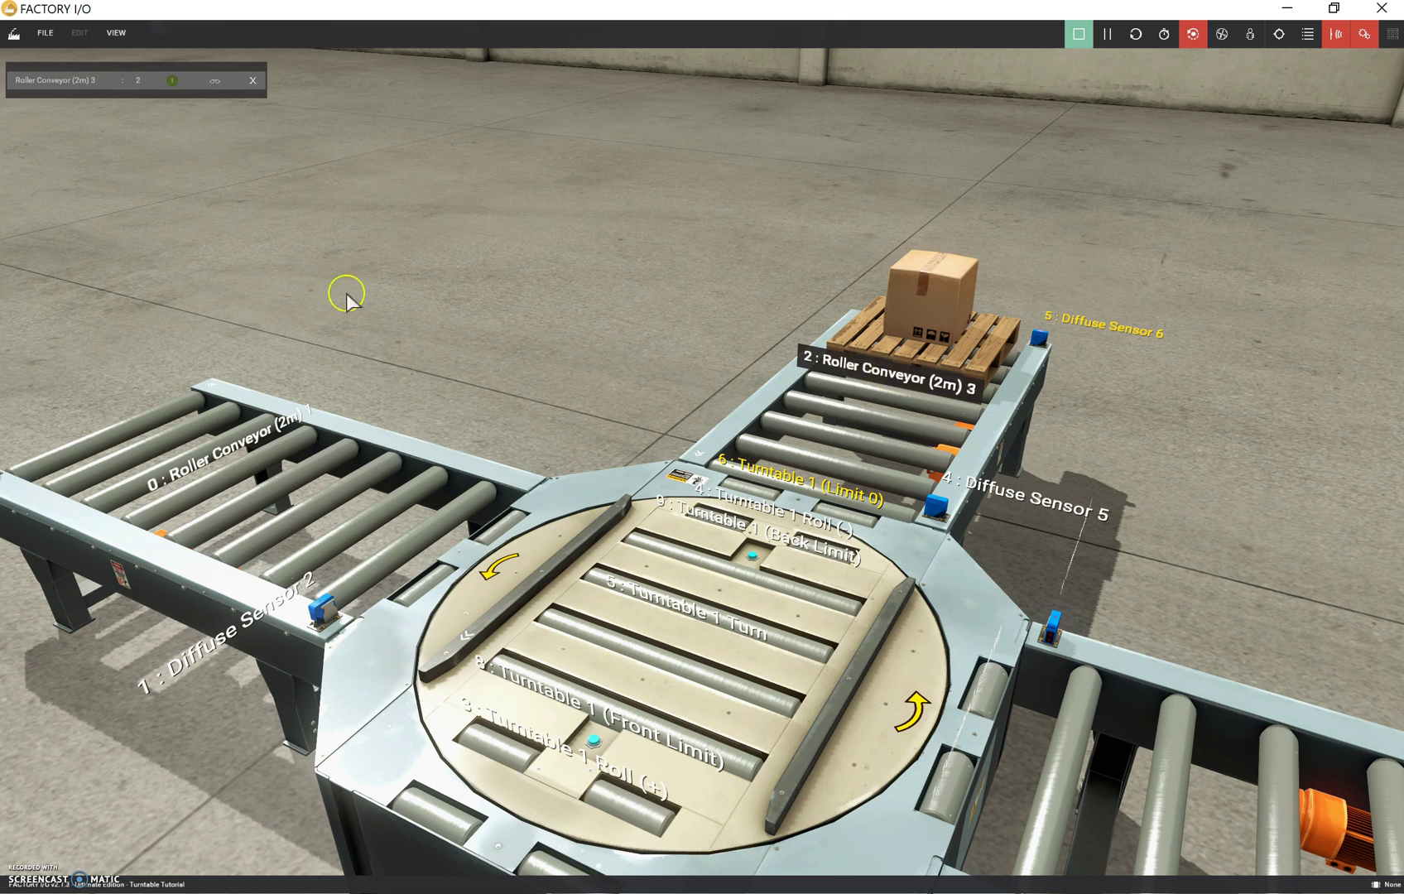
- Force the docked Roller Conveyor (2m) 3 tag on to move the pallet, then reset the scene
left_click(876, 373)
left_click(131, 82)
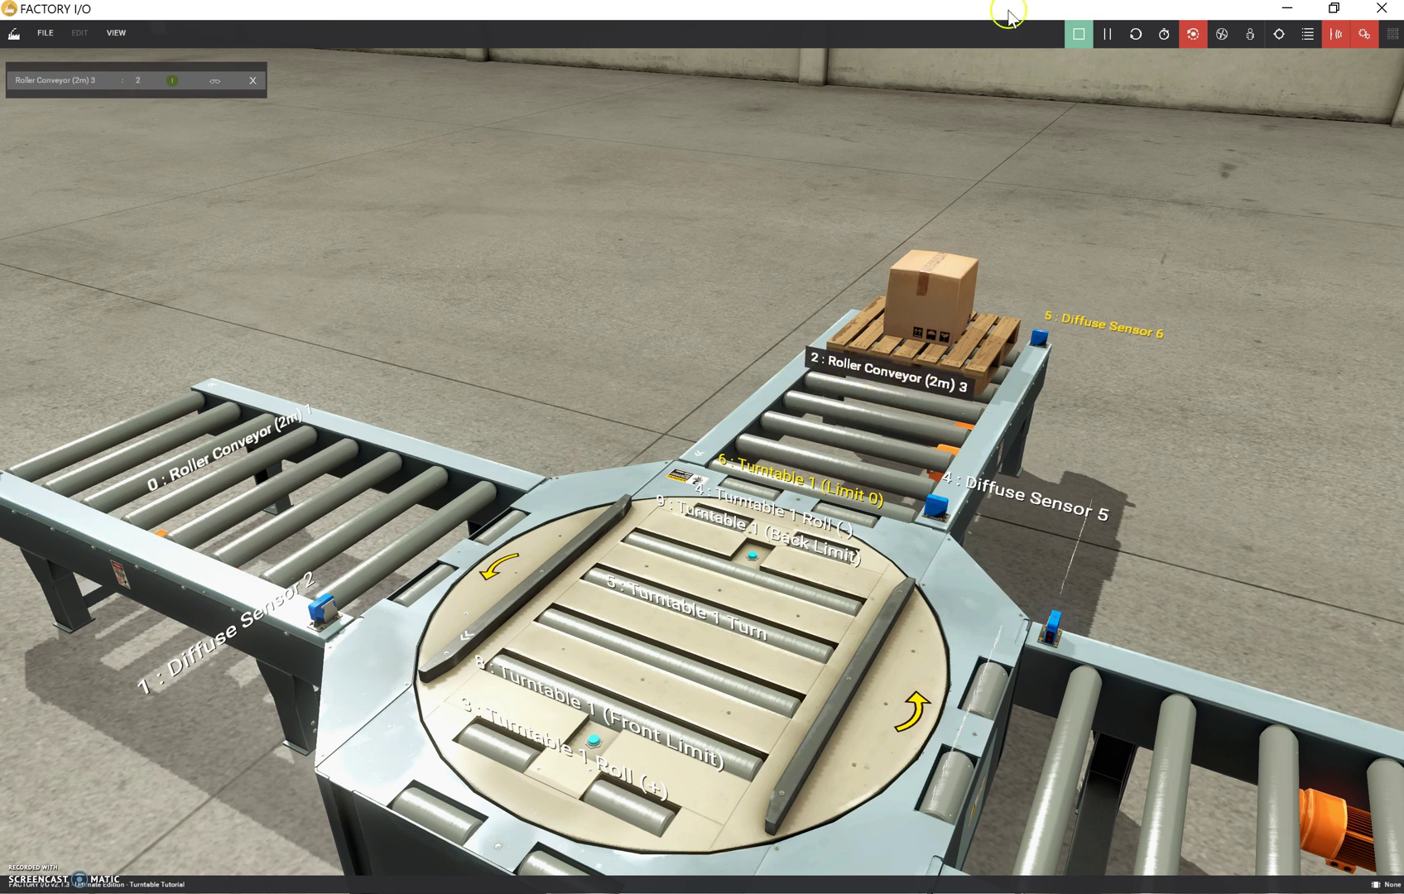
left_click(174, 82)
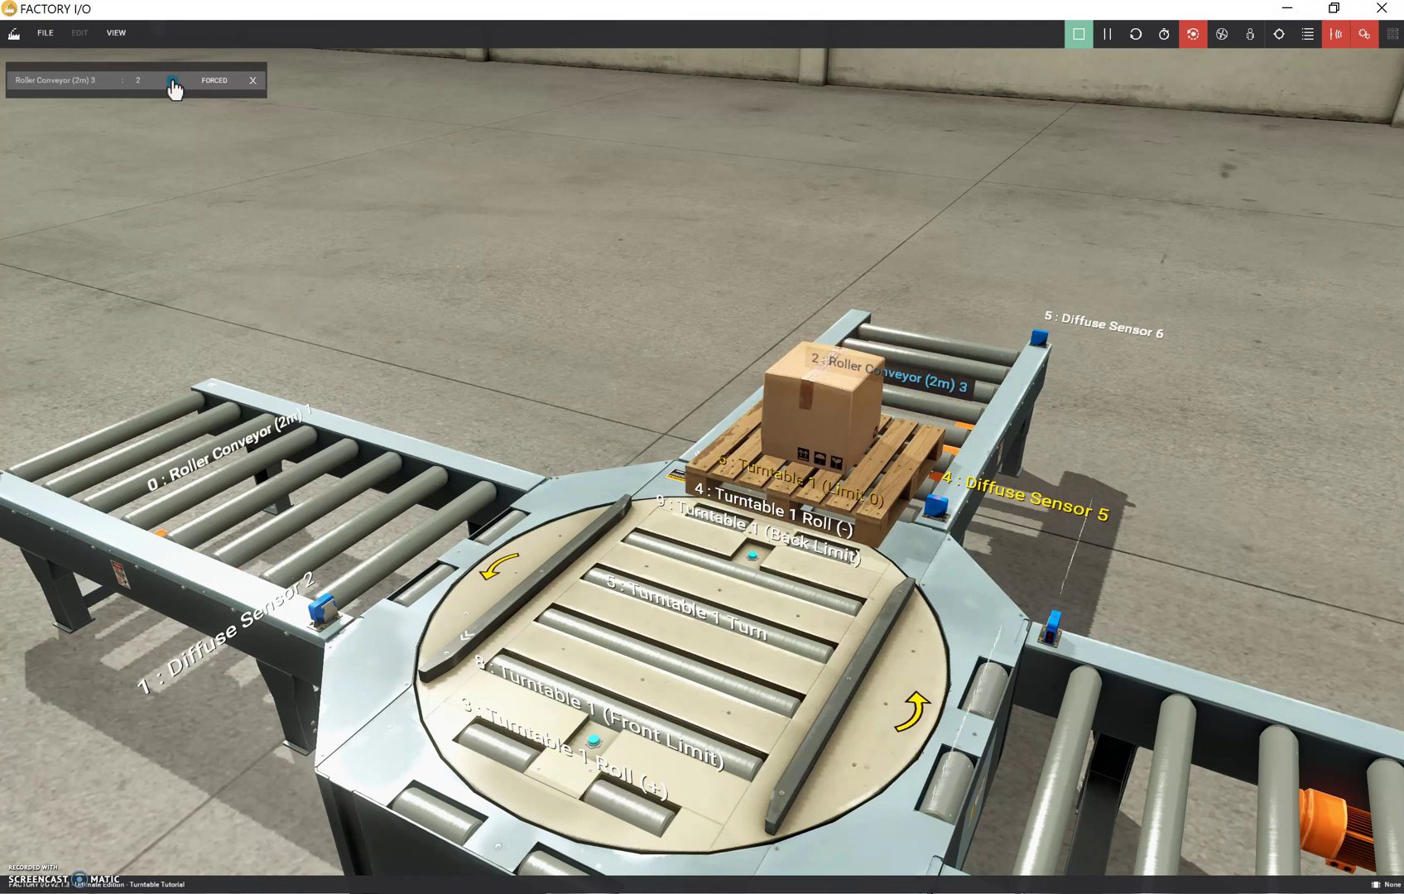
left_click(1136, 34)
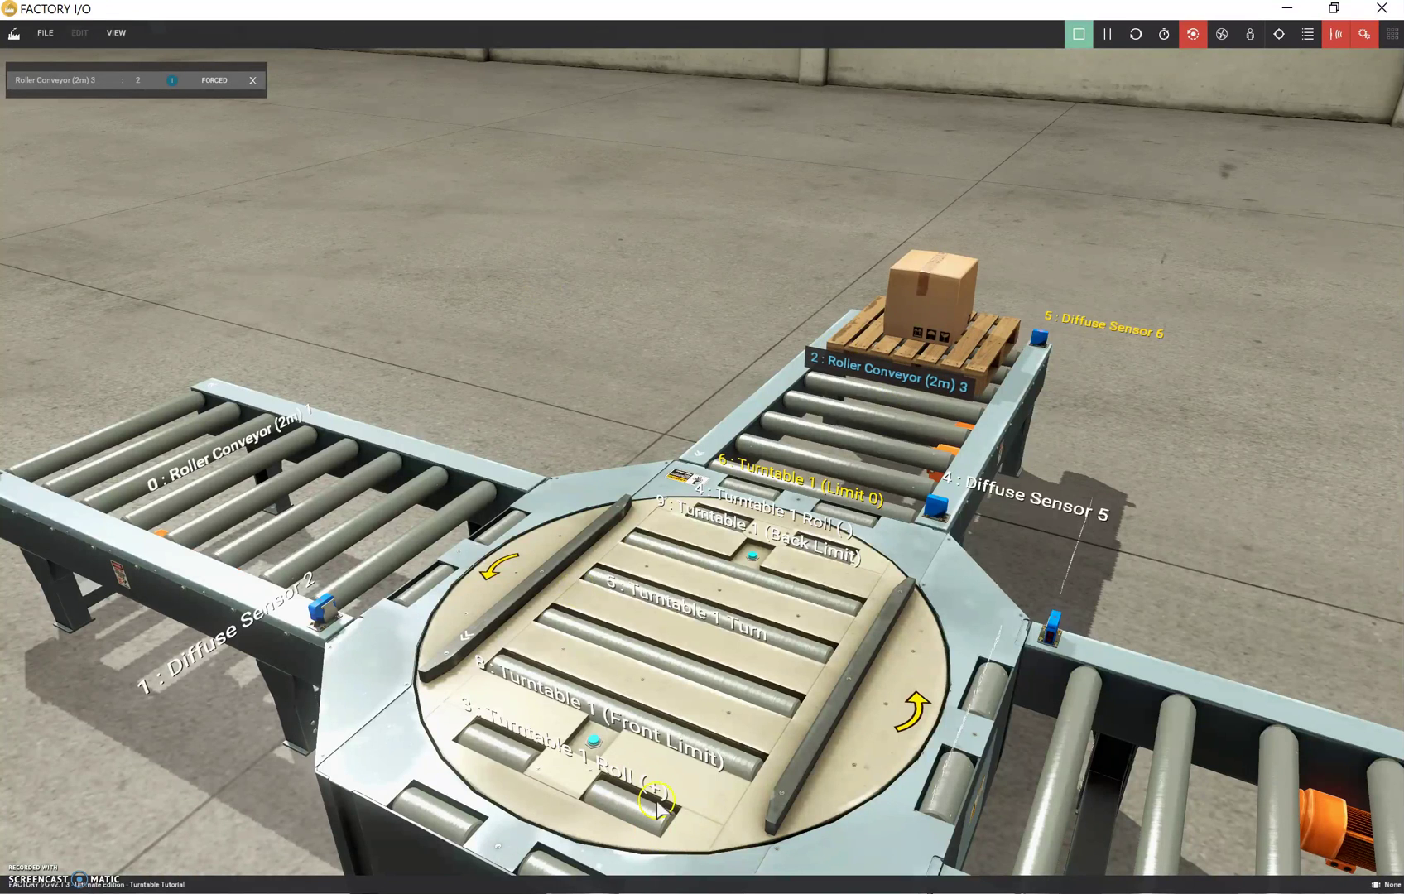
- Recheck the browser instructions, then dock all tags in the FACTORY I/O scene and clear the docked tags again
key("alt+Tab")
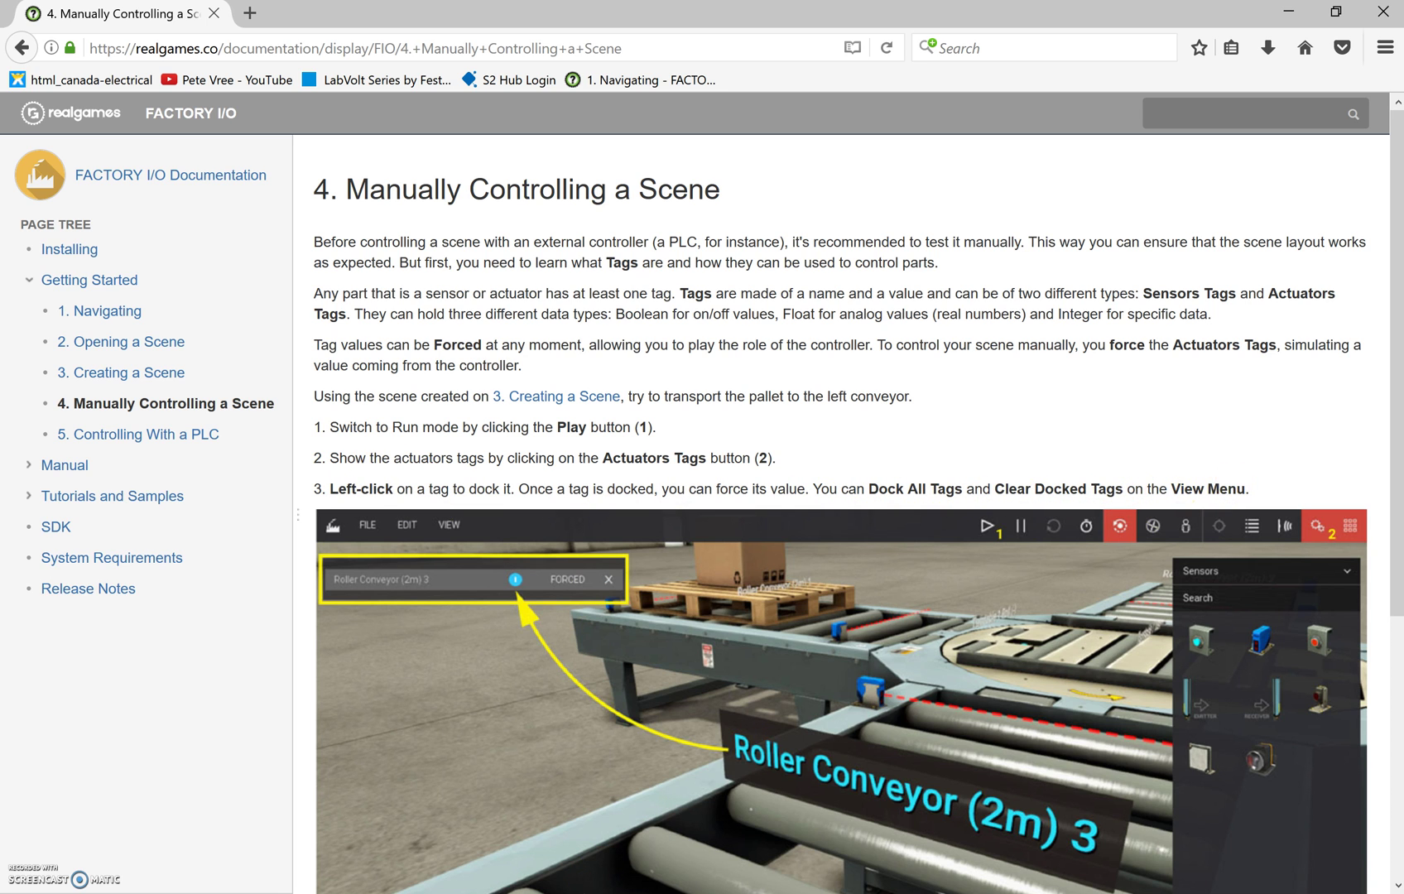
key("alt+Tab")
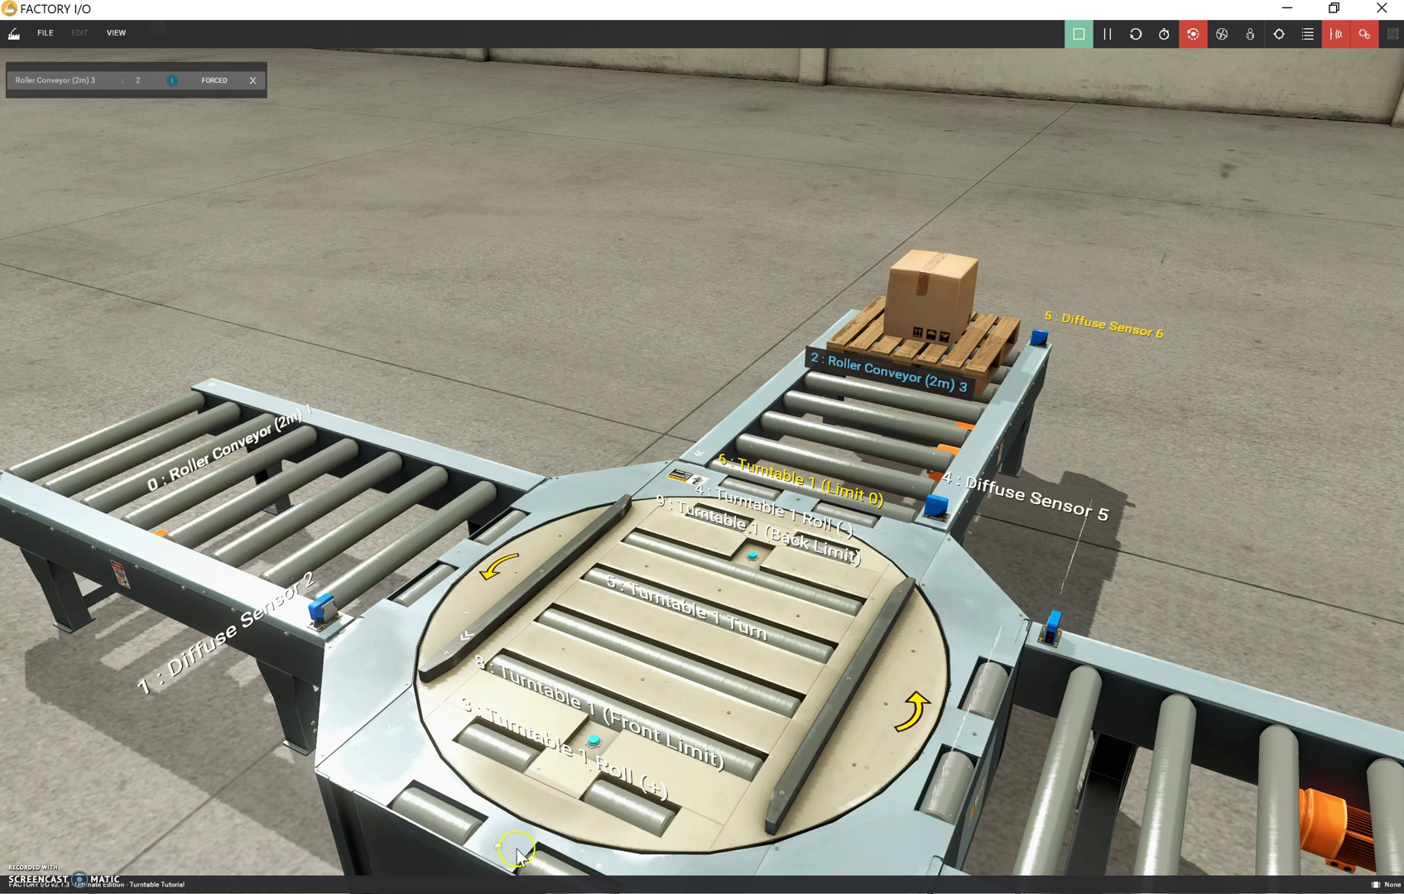
left_click(117, 34)
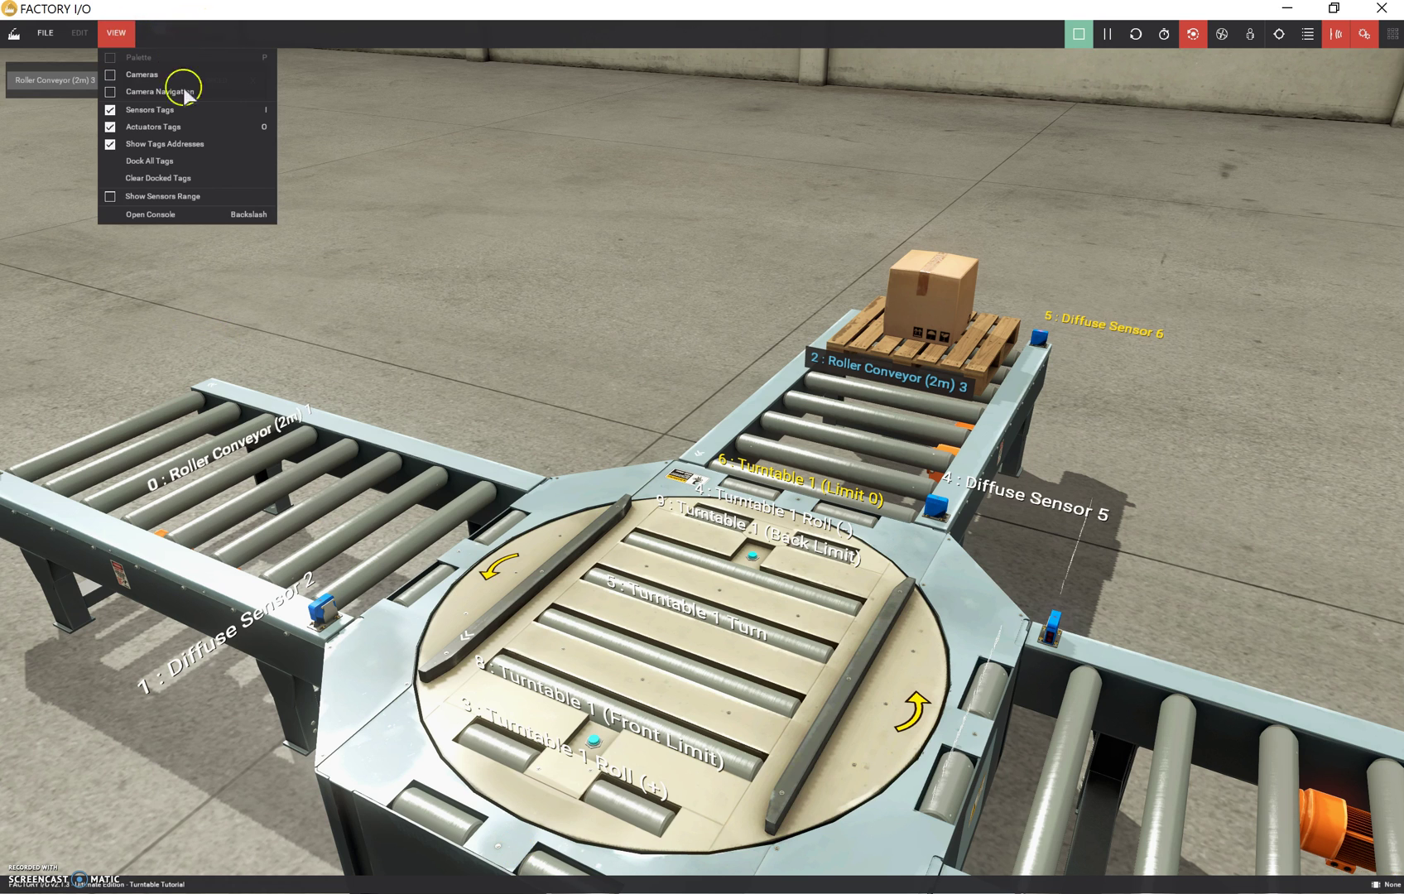
left_click(137, 163)
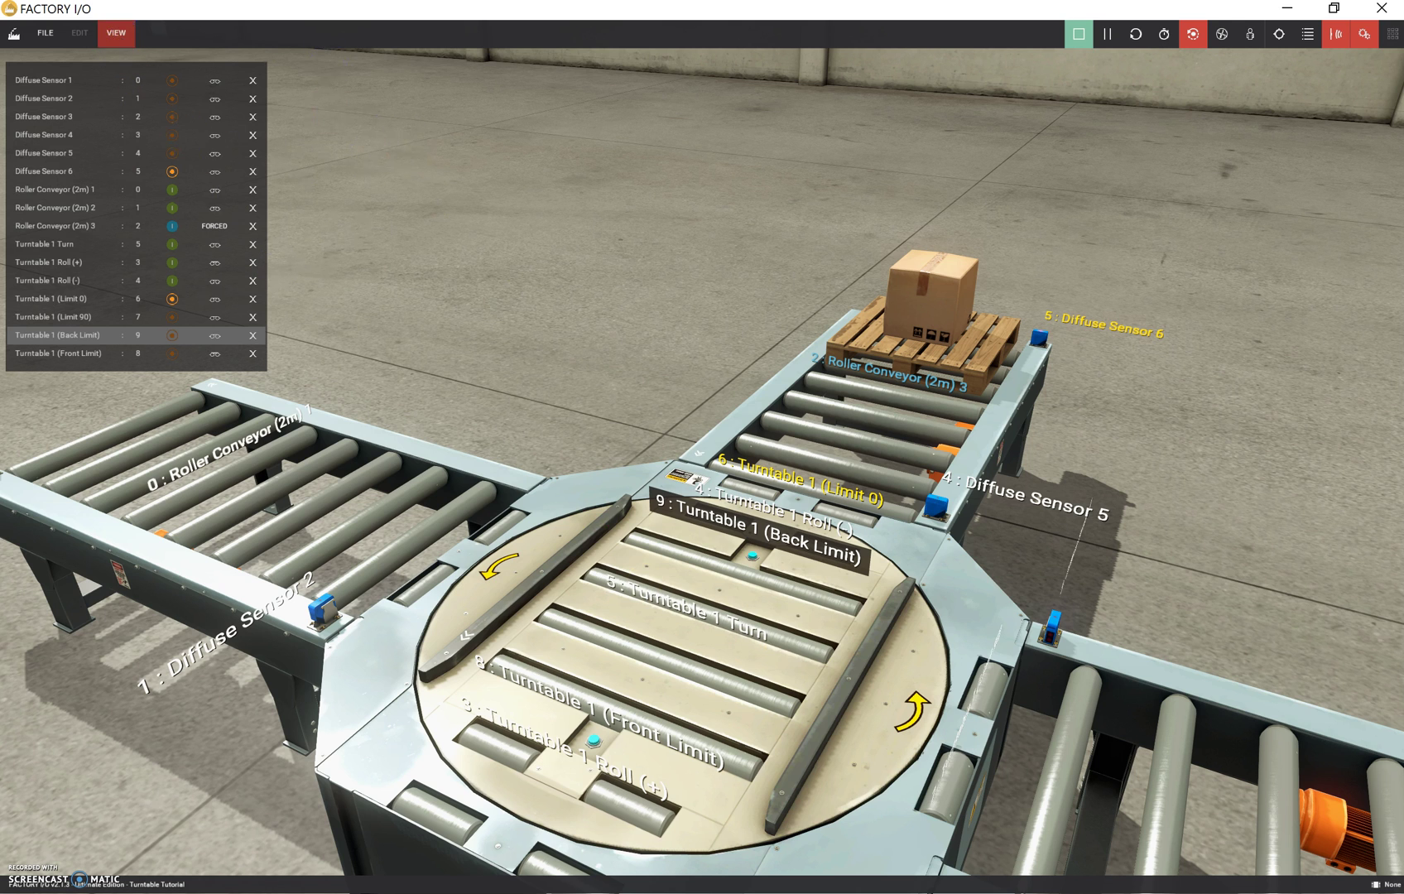
left_click(116, 33)
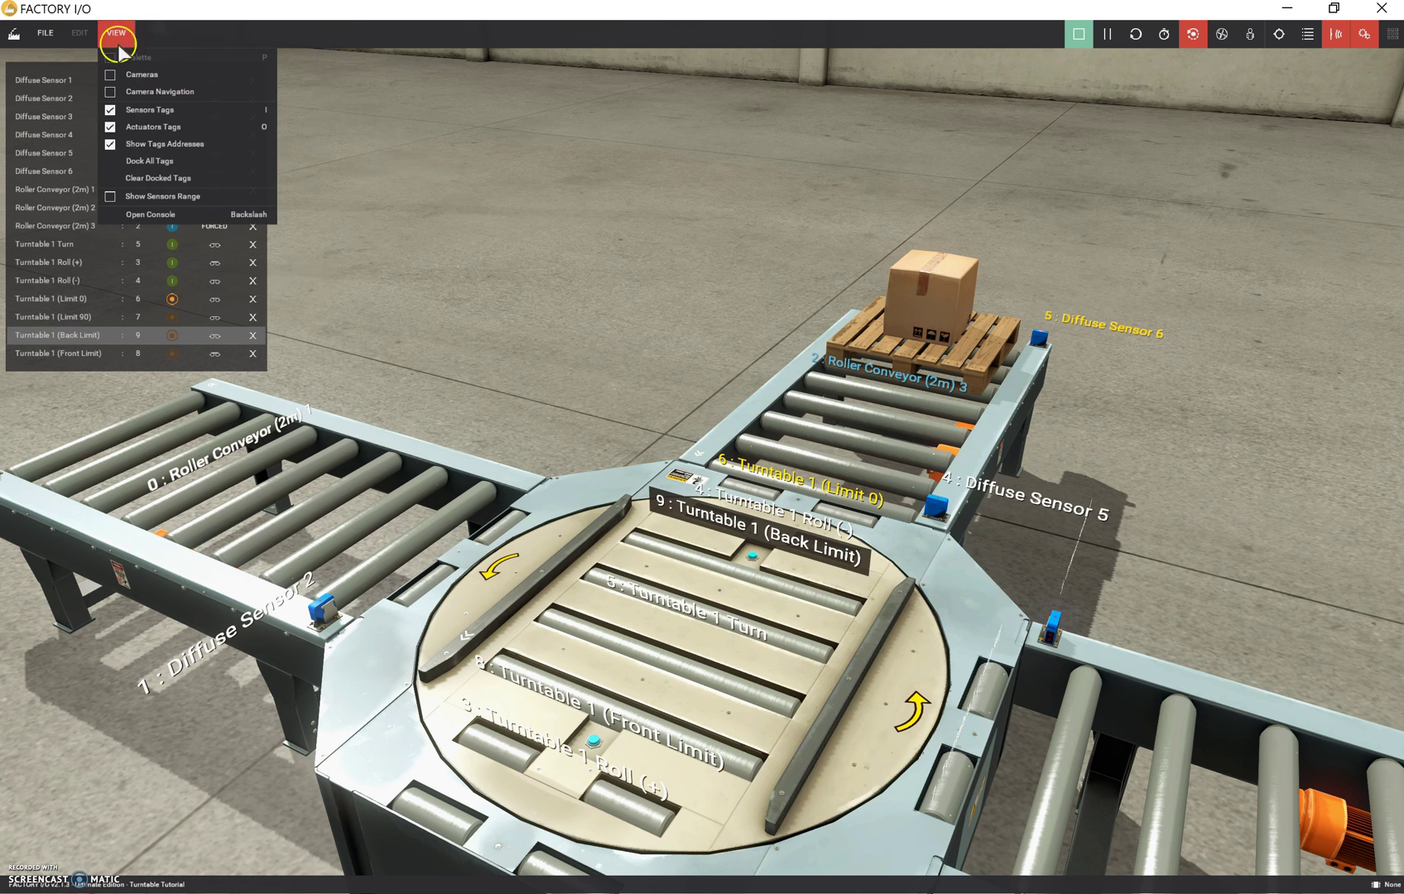
left_click(144, 184)
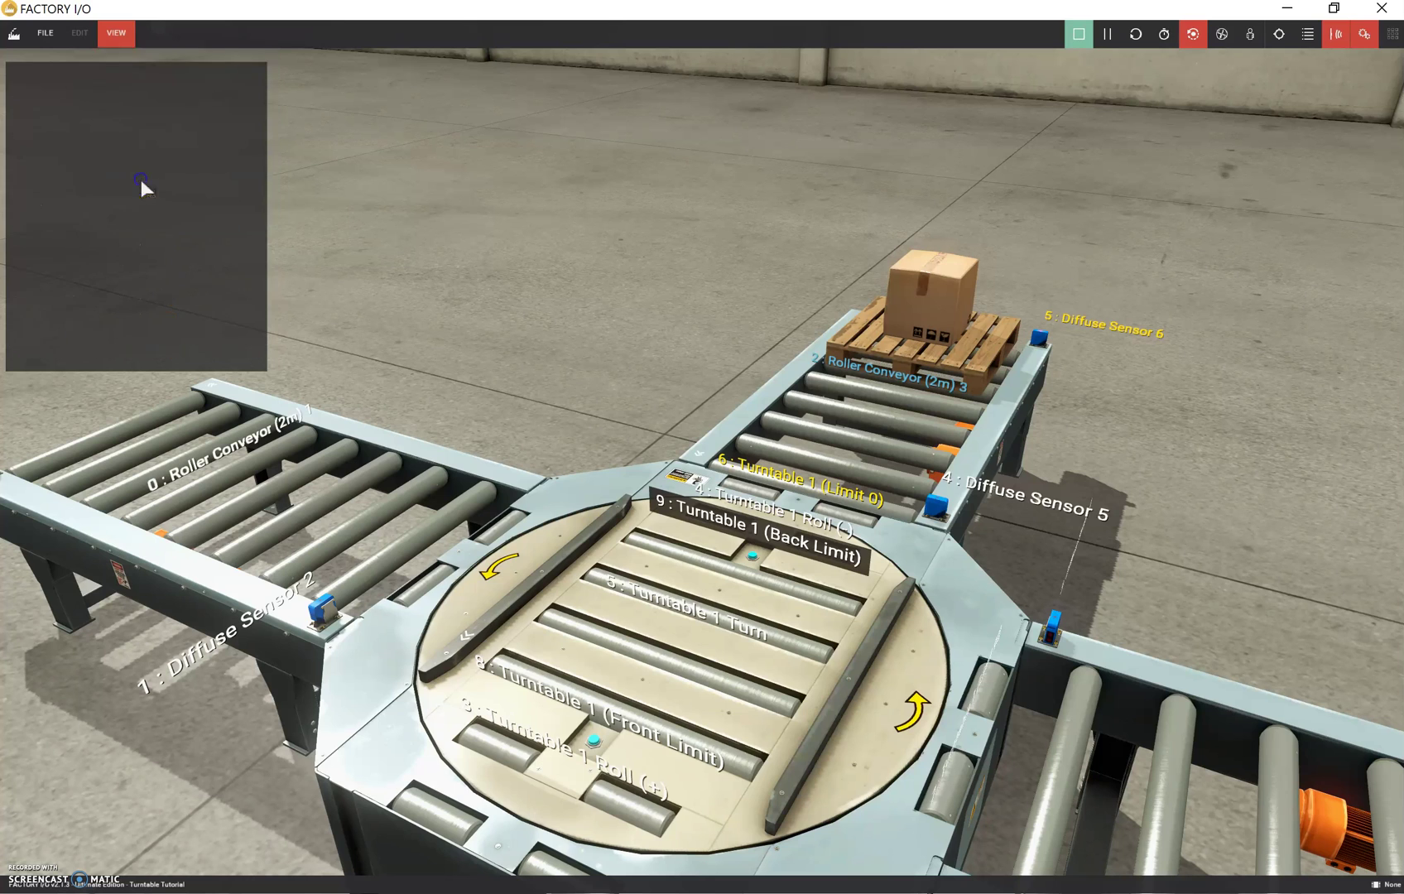
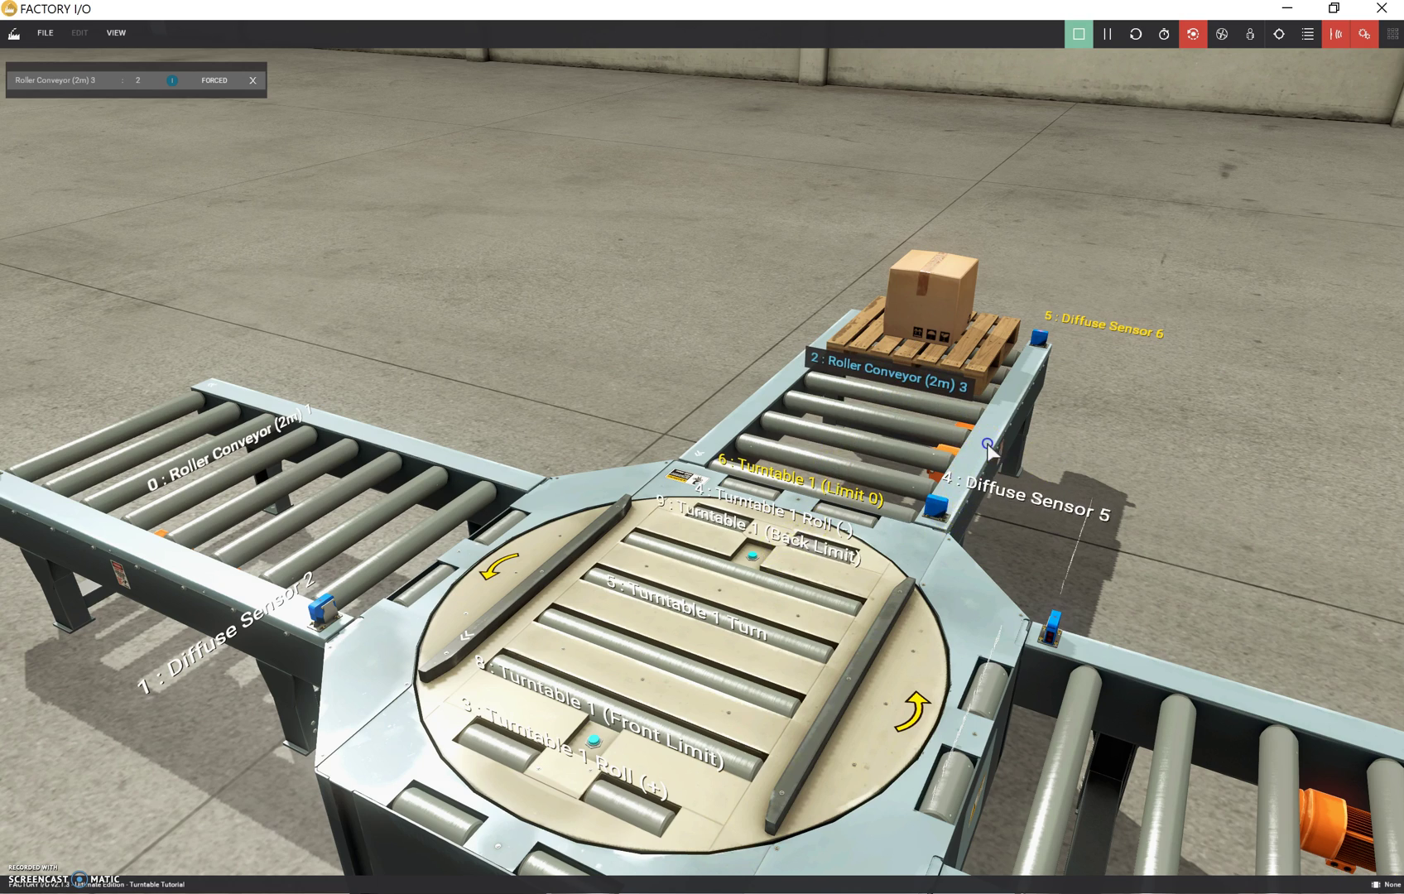
- Examine the pallet, the tagged diffuse sensors and the turntable around Roller Conveyor (2m) 3 from several viewpoints
scroll(994, 464, "up", 5)
scroll(1018, 456, "up", 2)
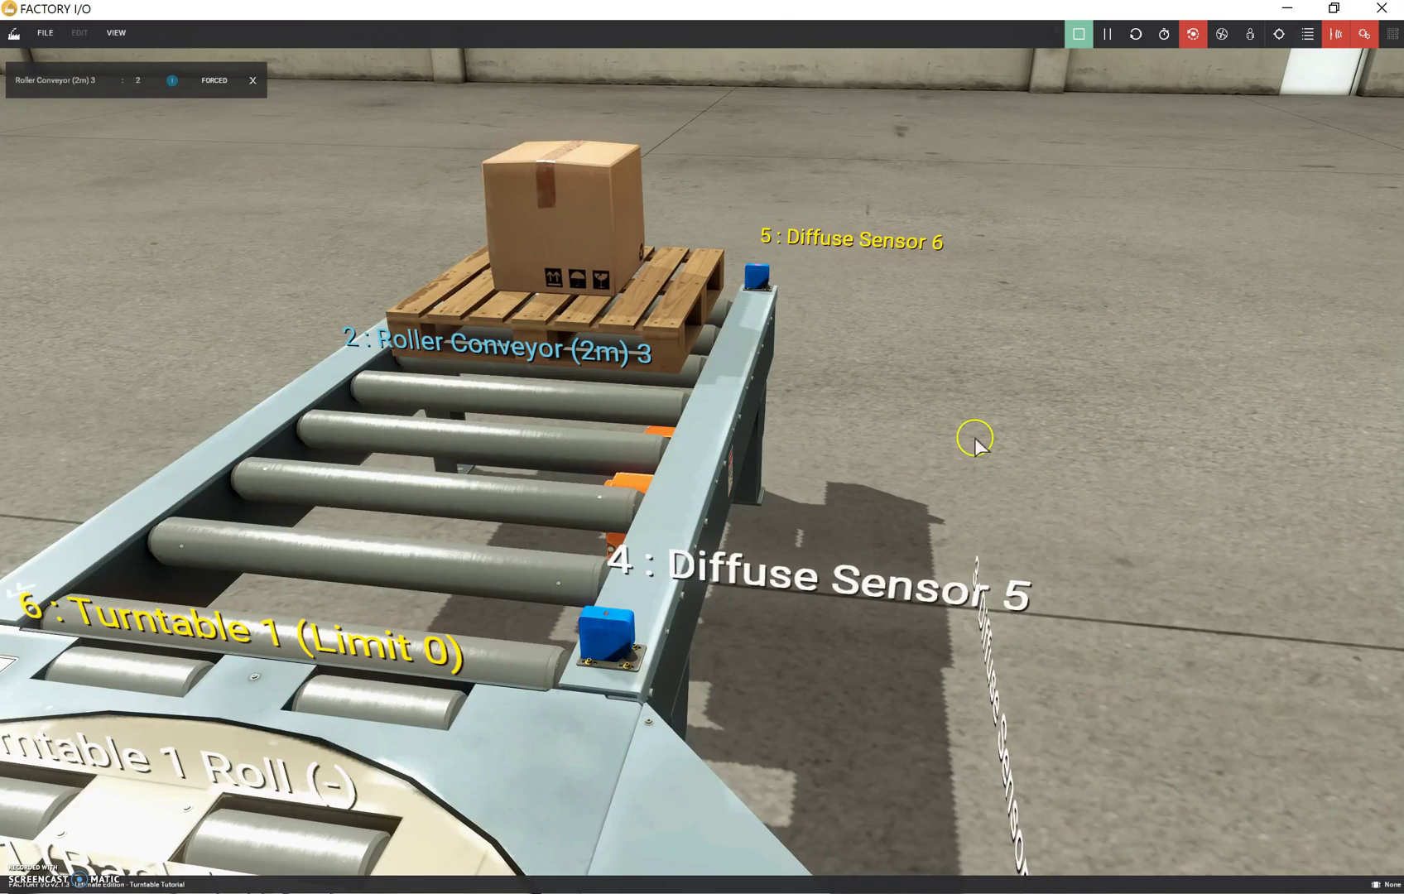
scroll(977, 431, "down", 2)
right_click_drag(662, 367, 33, 364)
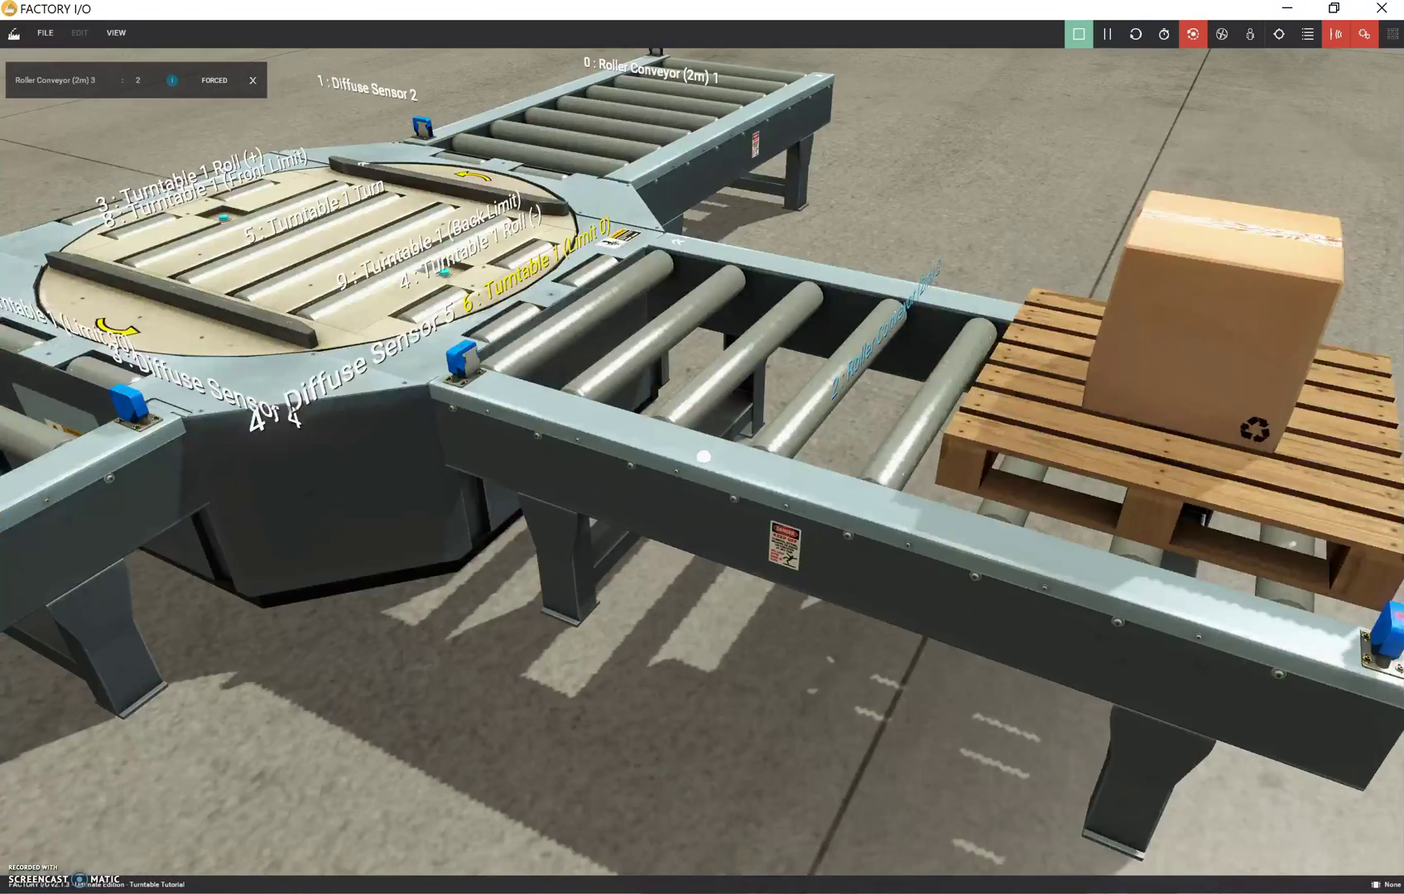
scroll(703, 456, "down", 5)
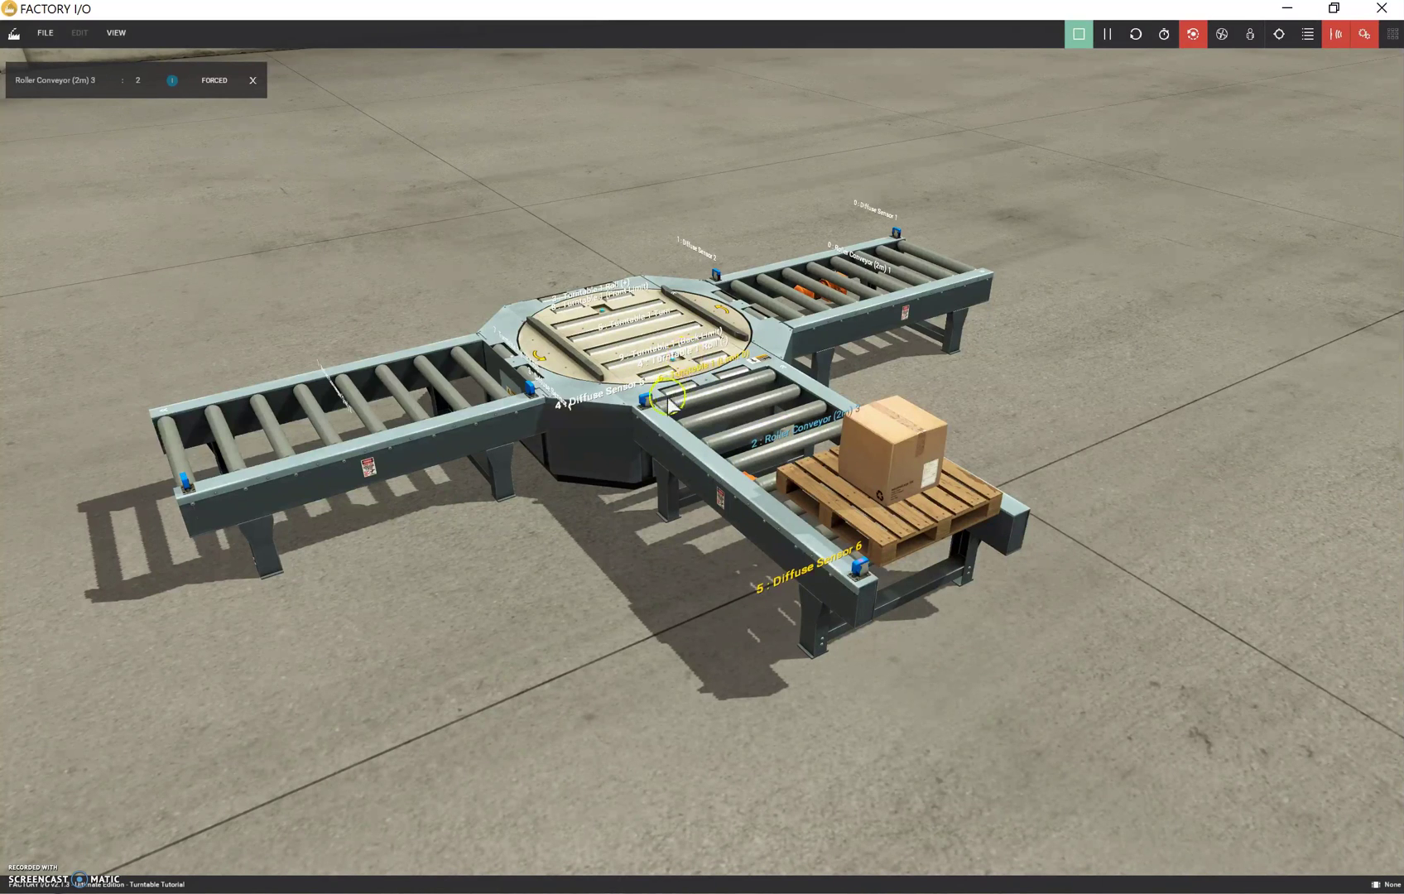
scroll(636, 432, "up", 5)
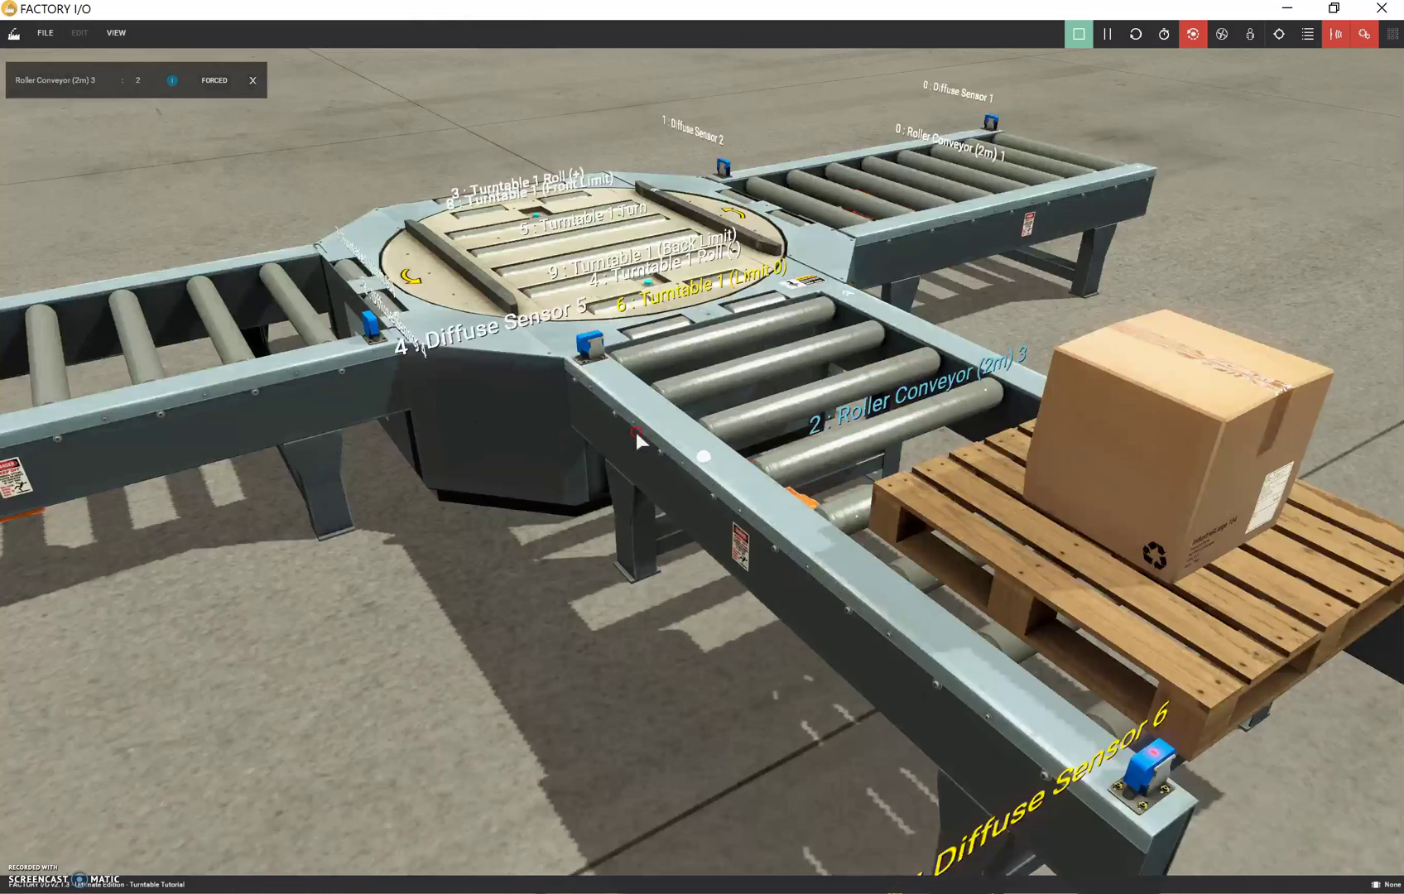
scroll(636, 284, "down", 5)
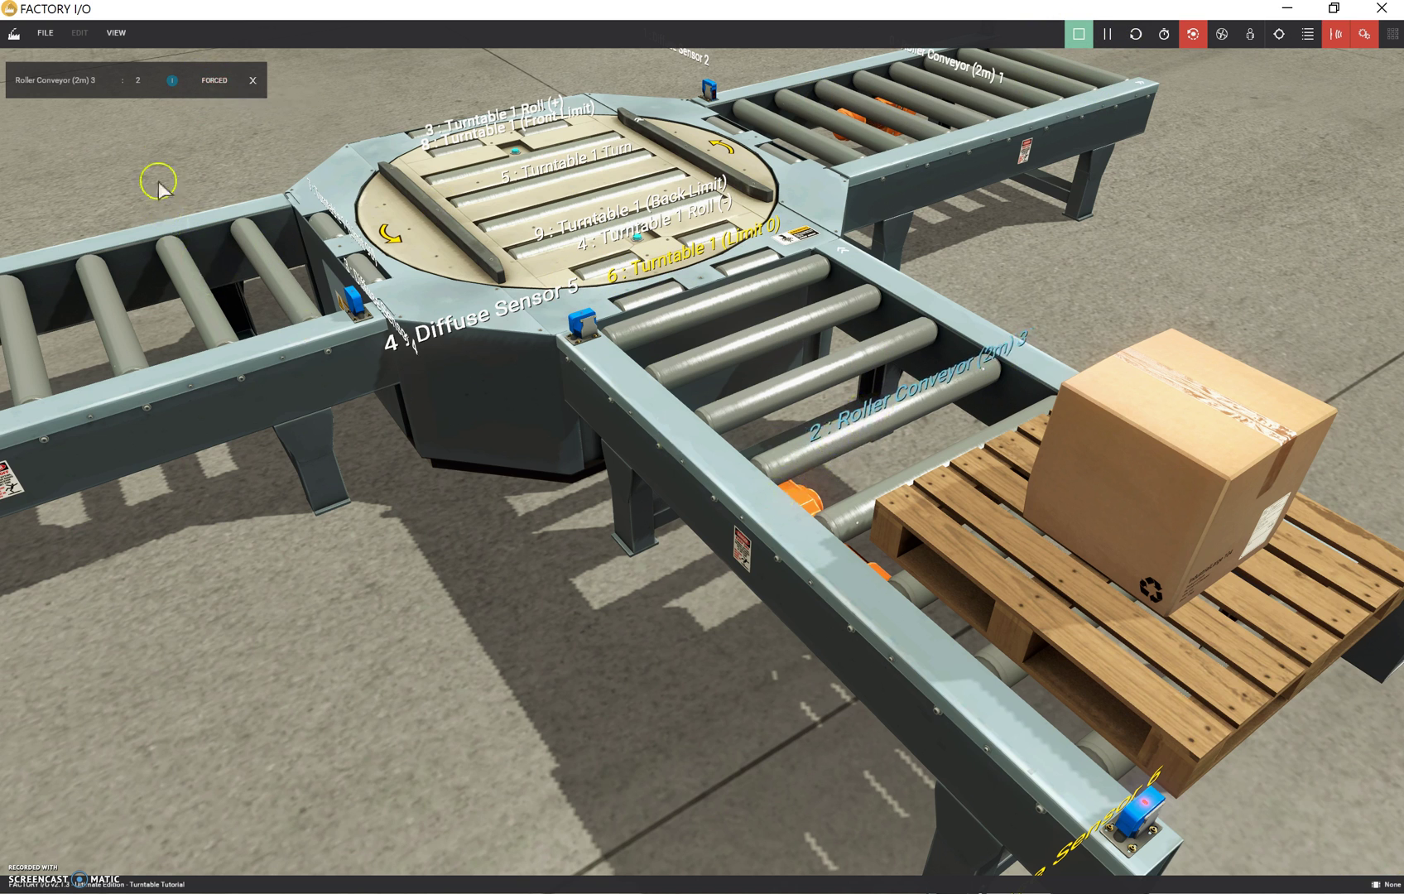
- Force the Roller Conveyor (2m) 3 tag on to move the pallet to the turntable edge, switch it off, and reset the scene
left_click(172, 82)
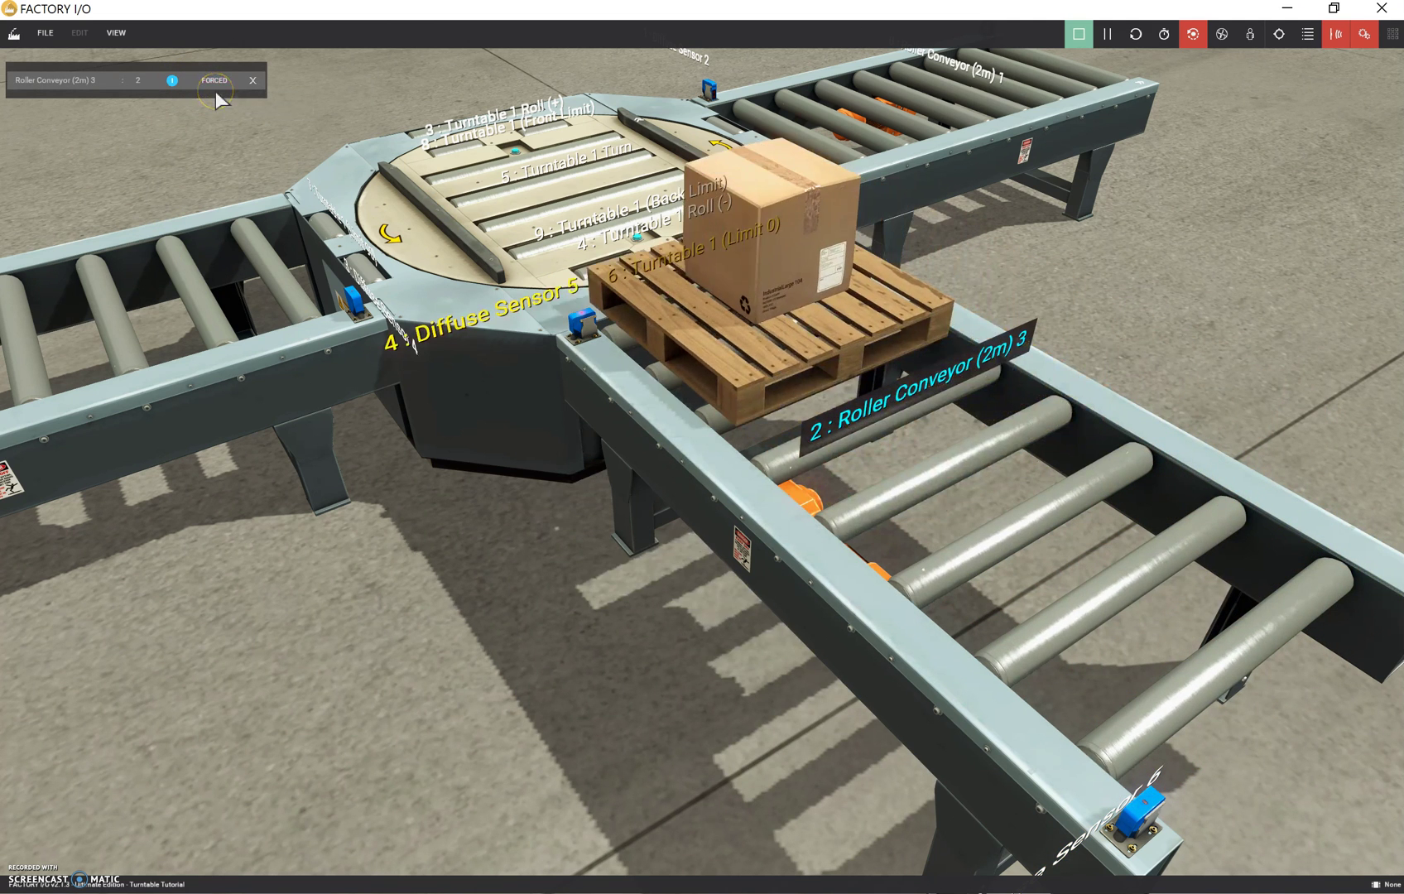
left_click(765, 423)
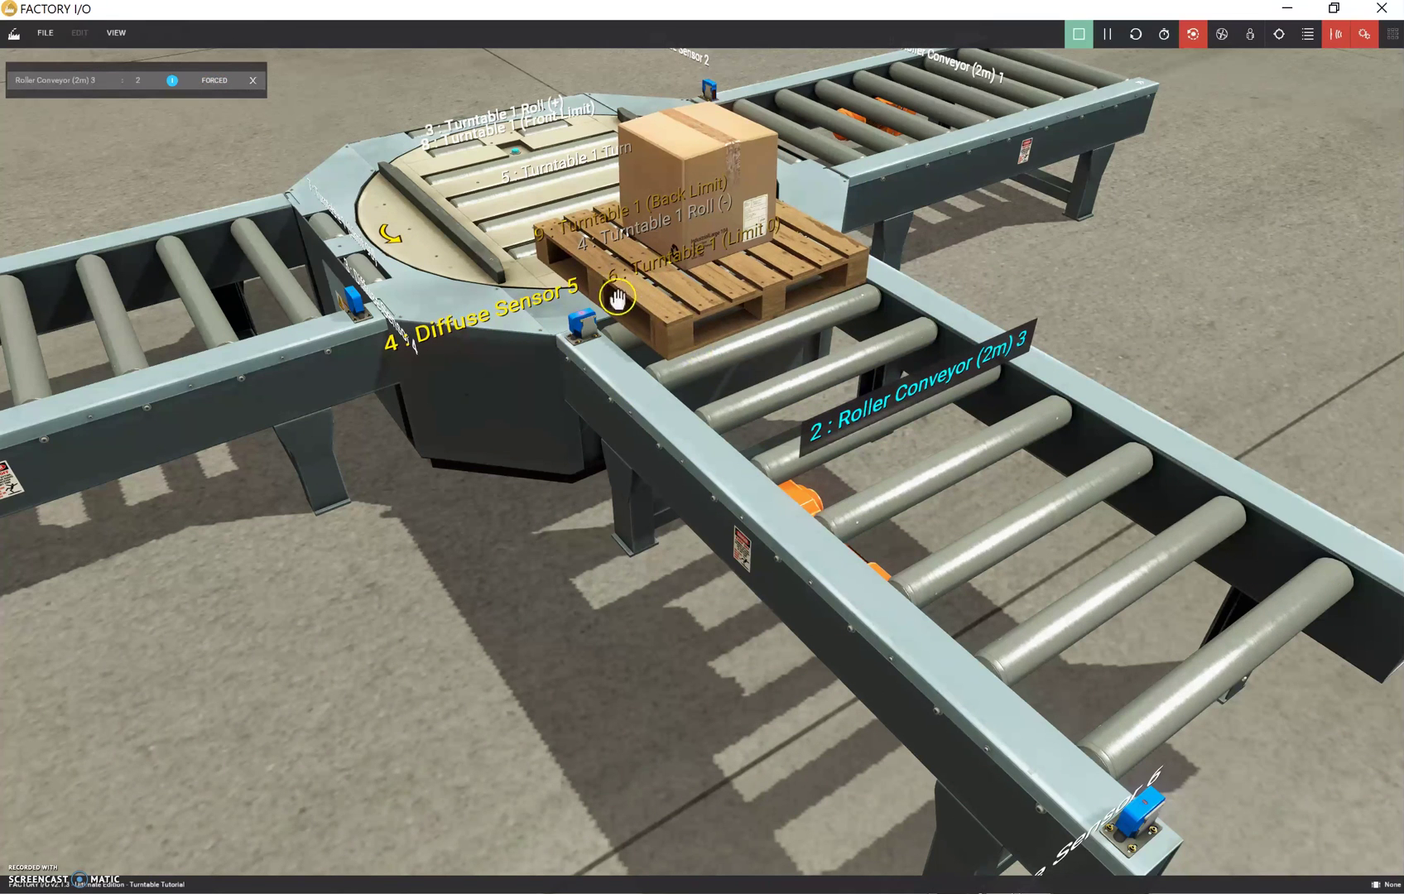
left_click(173, 81)
left_click(323, 176)
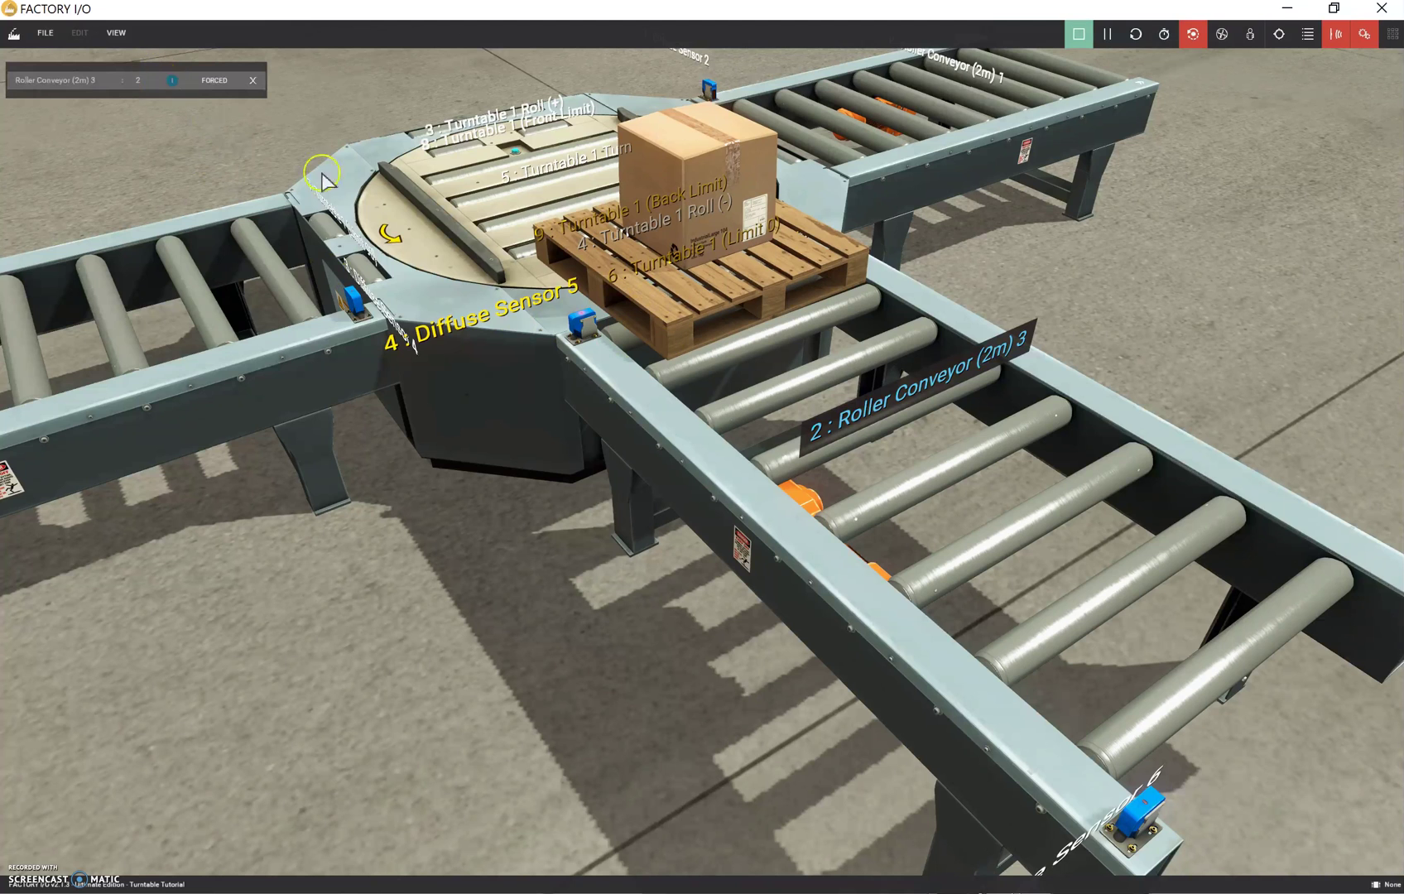
left_click(453, 166)
left_click(1135, 34)
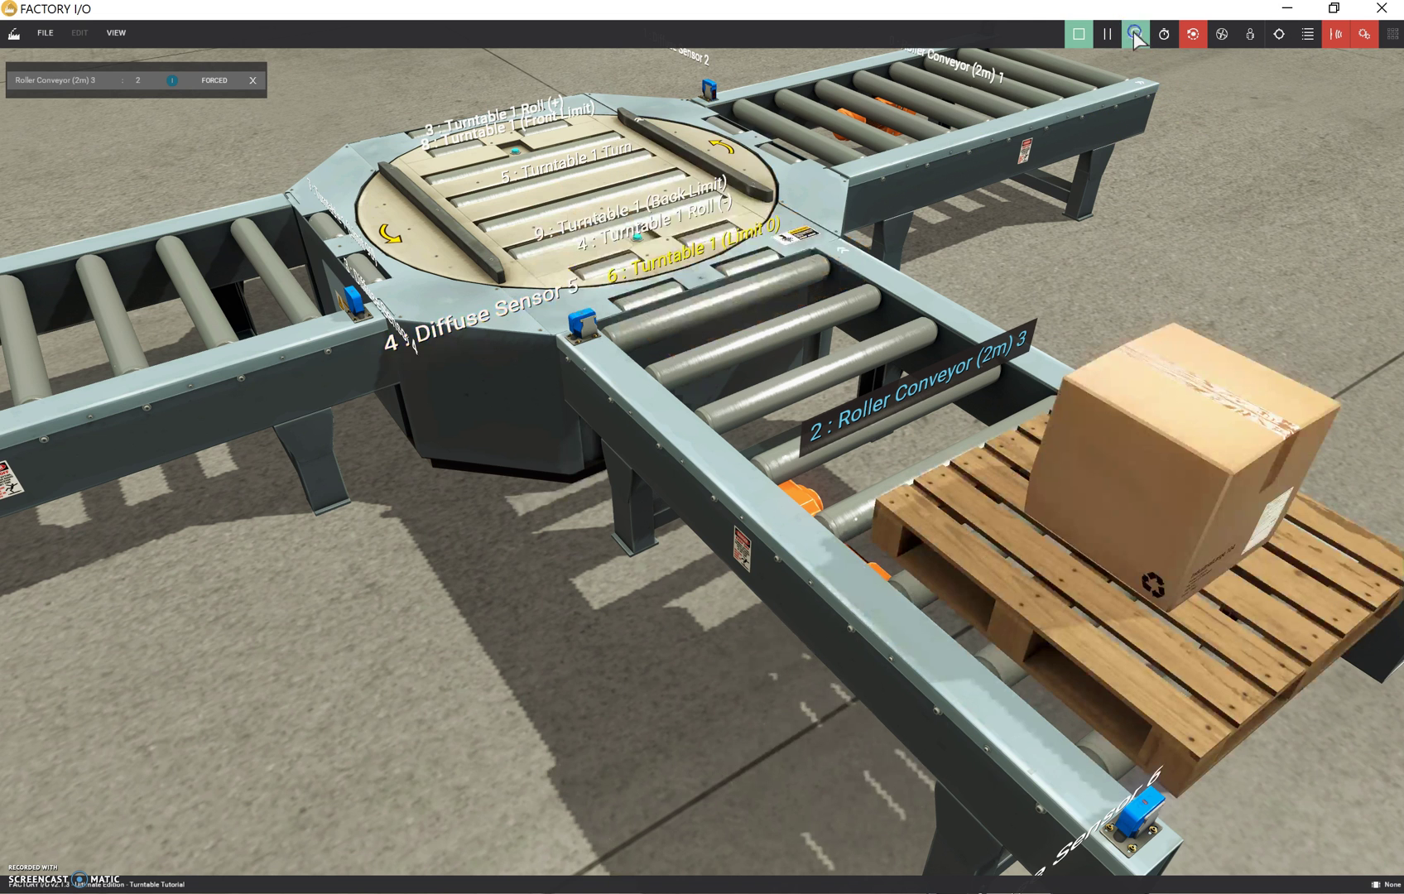
- Dock the Turntable 1 Roll (+), Turntable 1 Roll (-) and Roller Conveyor (2m) 2 actuator tags
left_click(631, 233)
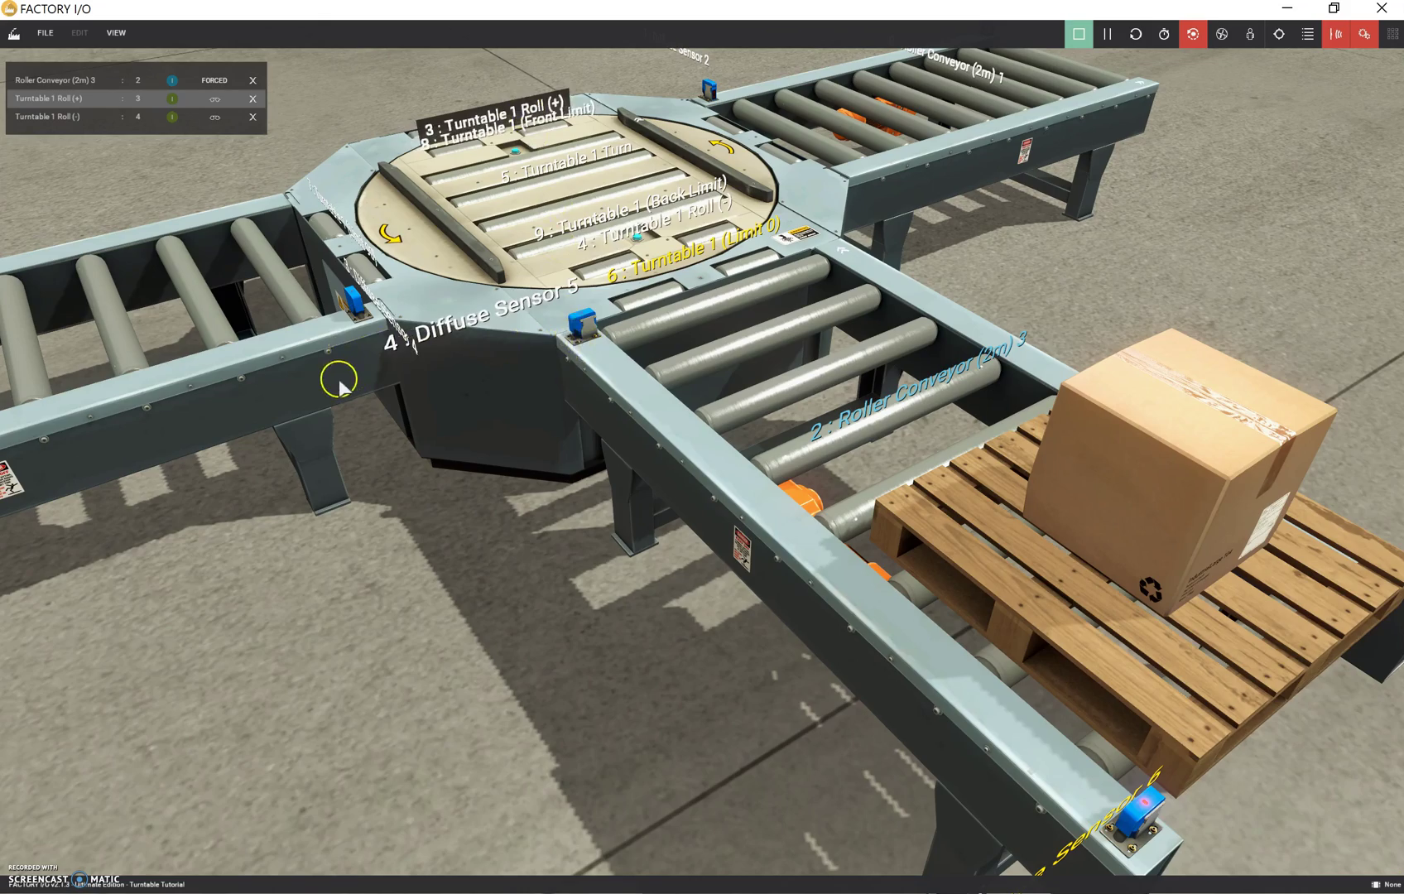
scroll(416, 365, "down", 4)
right_click_drag(447, 352, 533, 430)
scroll(500, 338, "down", 4)
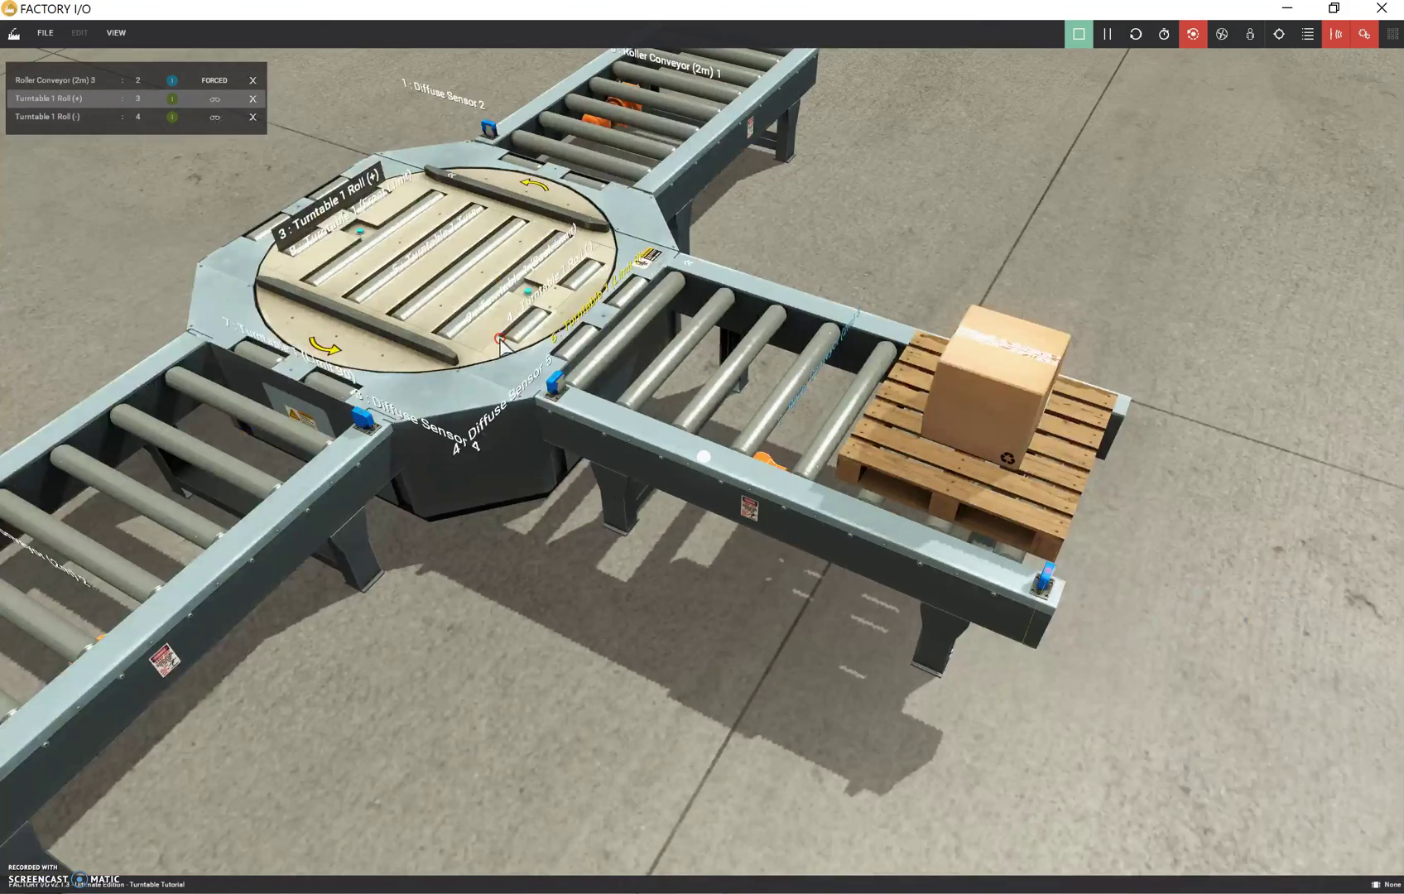
scroll(503, 344, "down", 3)
scroll(532, 432, "up", 3)
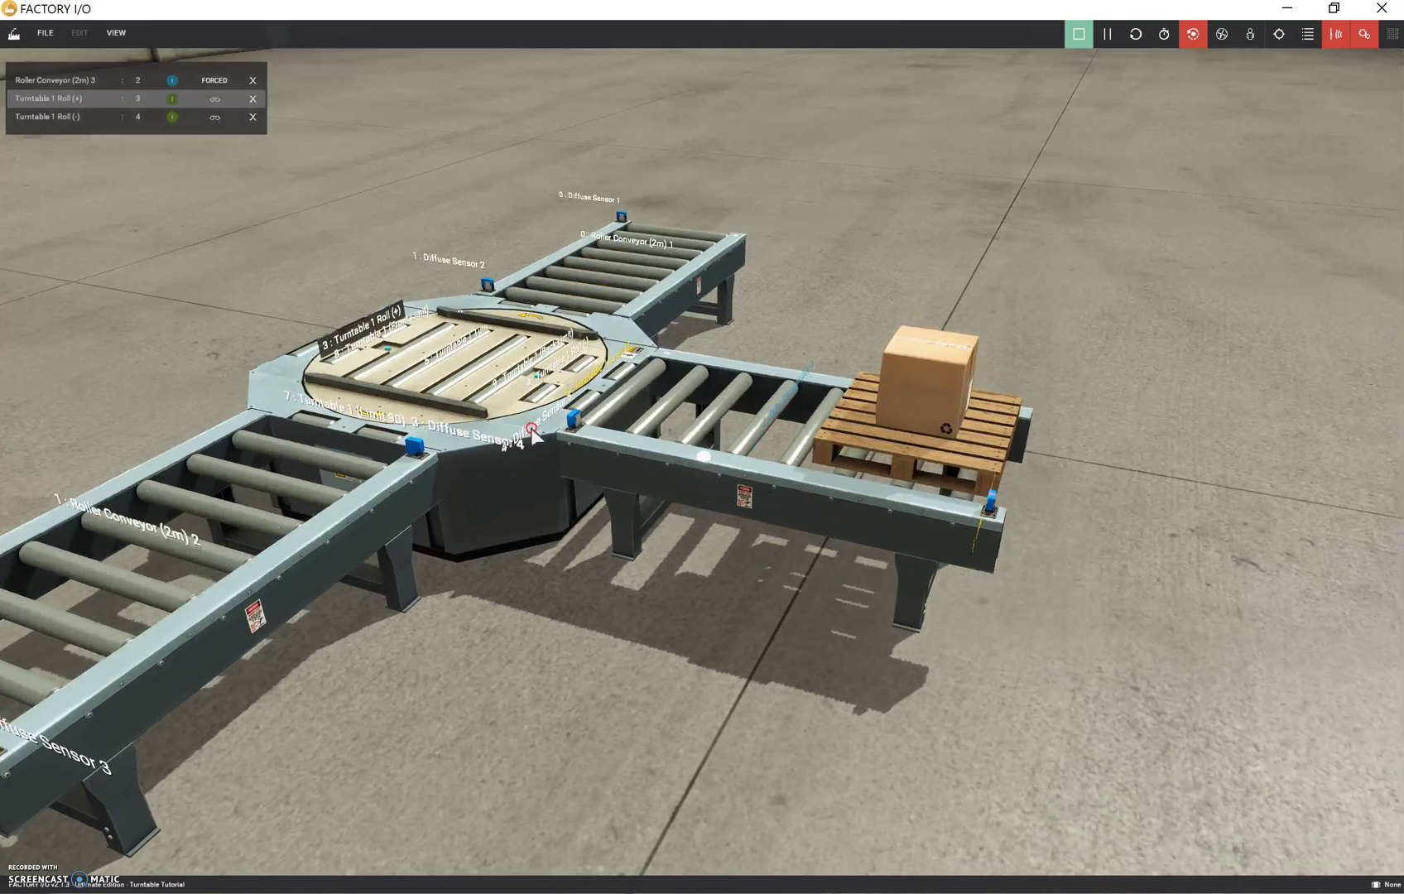
left_click(139, 534)
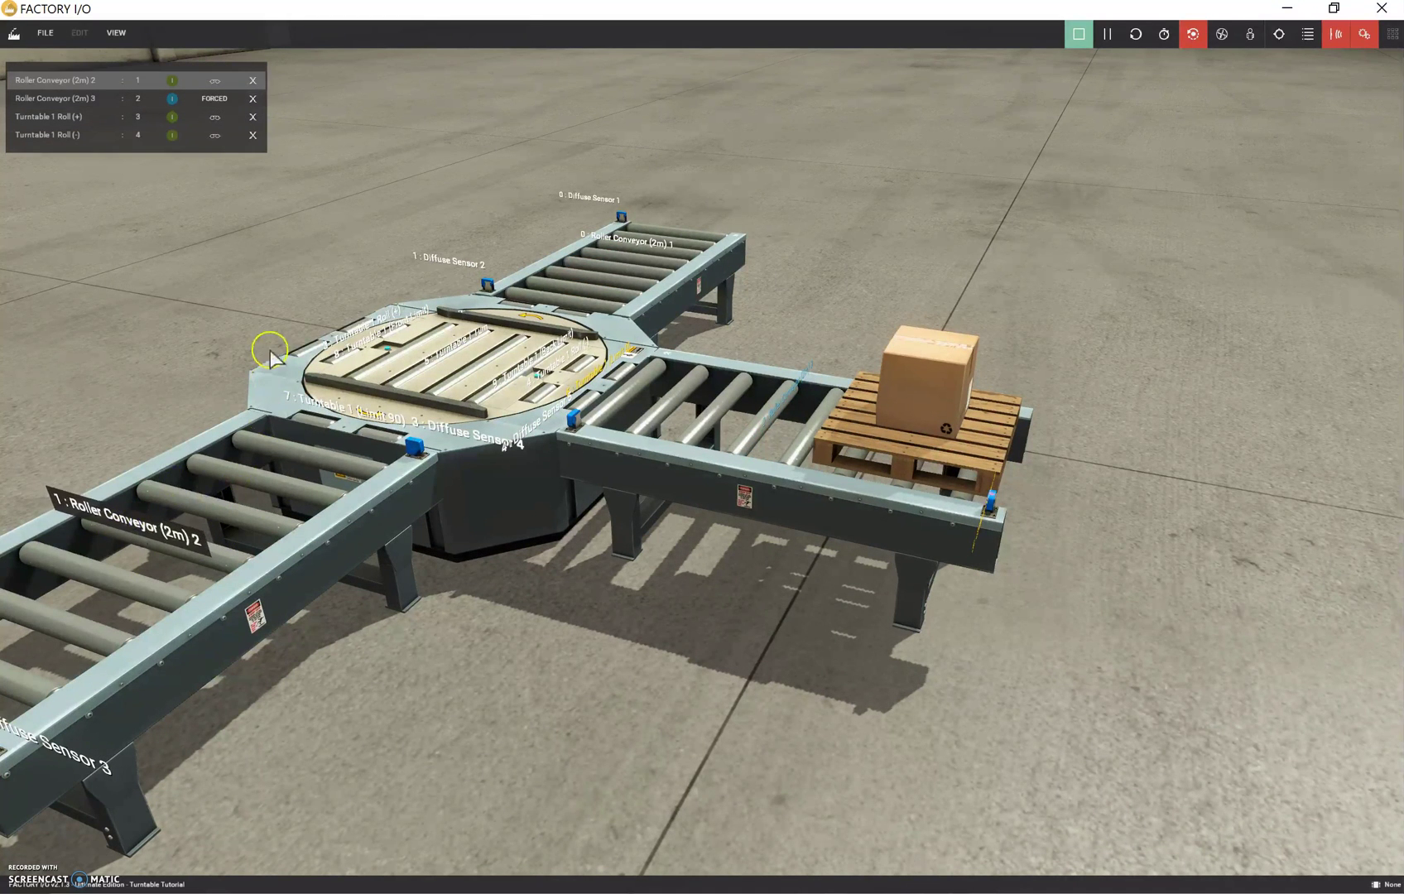
left_click(149, 80)
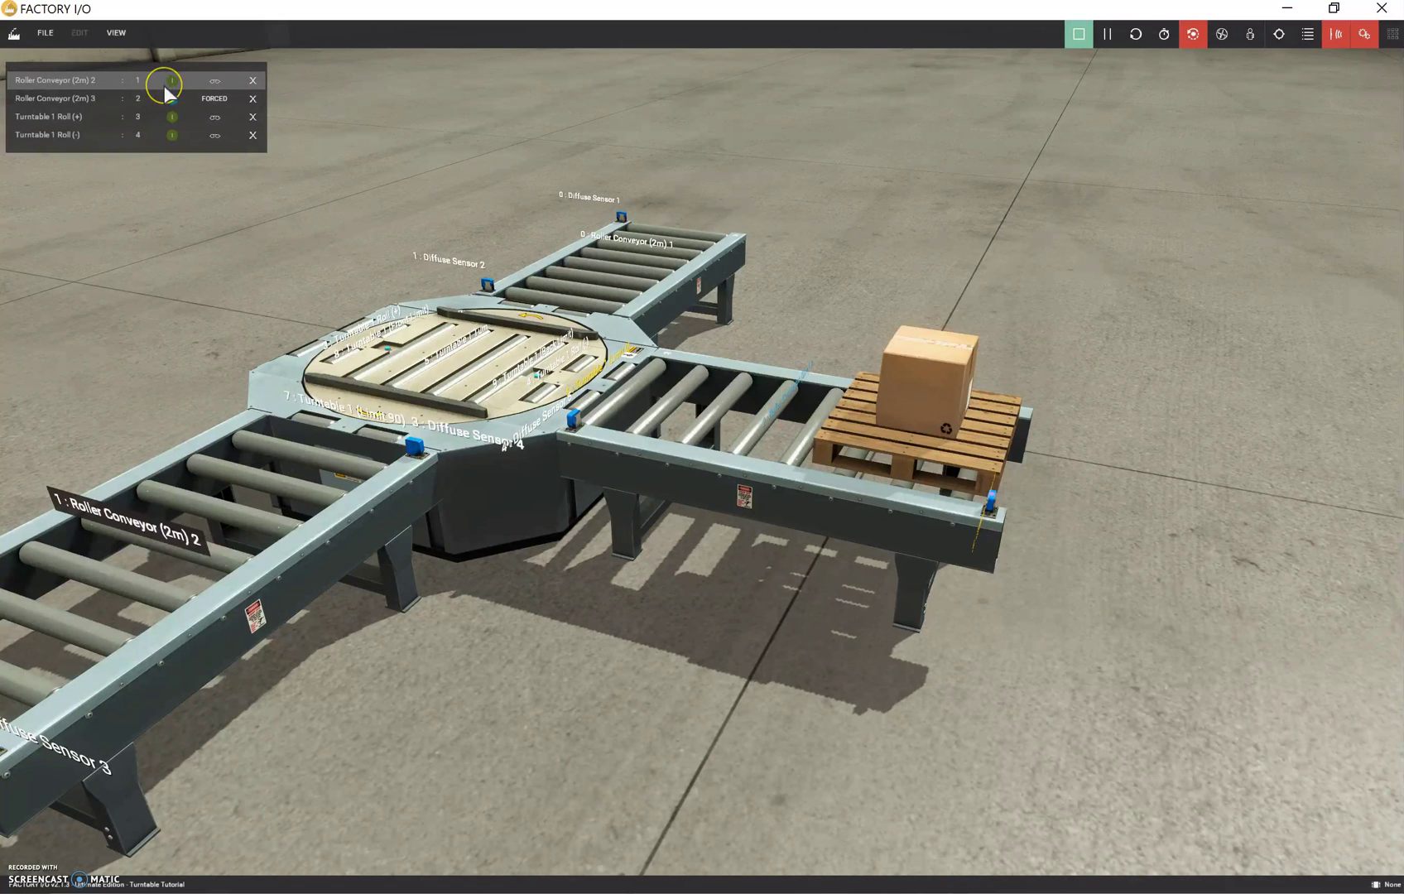
left_click(129, 525)
- Force Roller Conveyor (2m) 3 and Turntable 1 Roll (+) on until the pallet sits on the turntable, and switch both off
right_click_drag(681, 486, 529, 520)
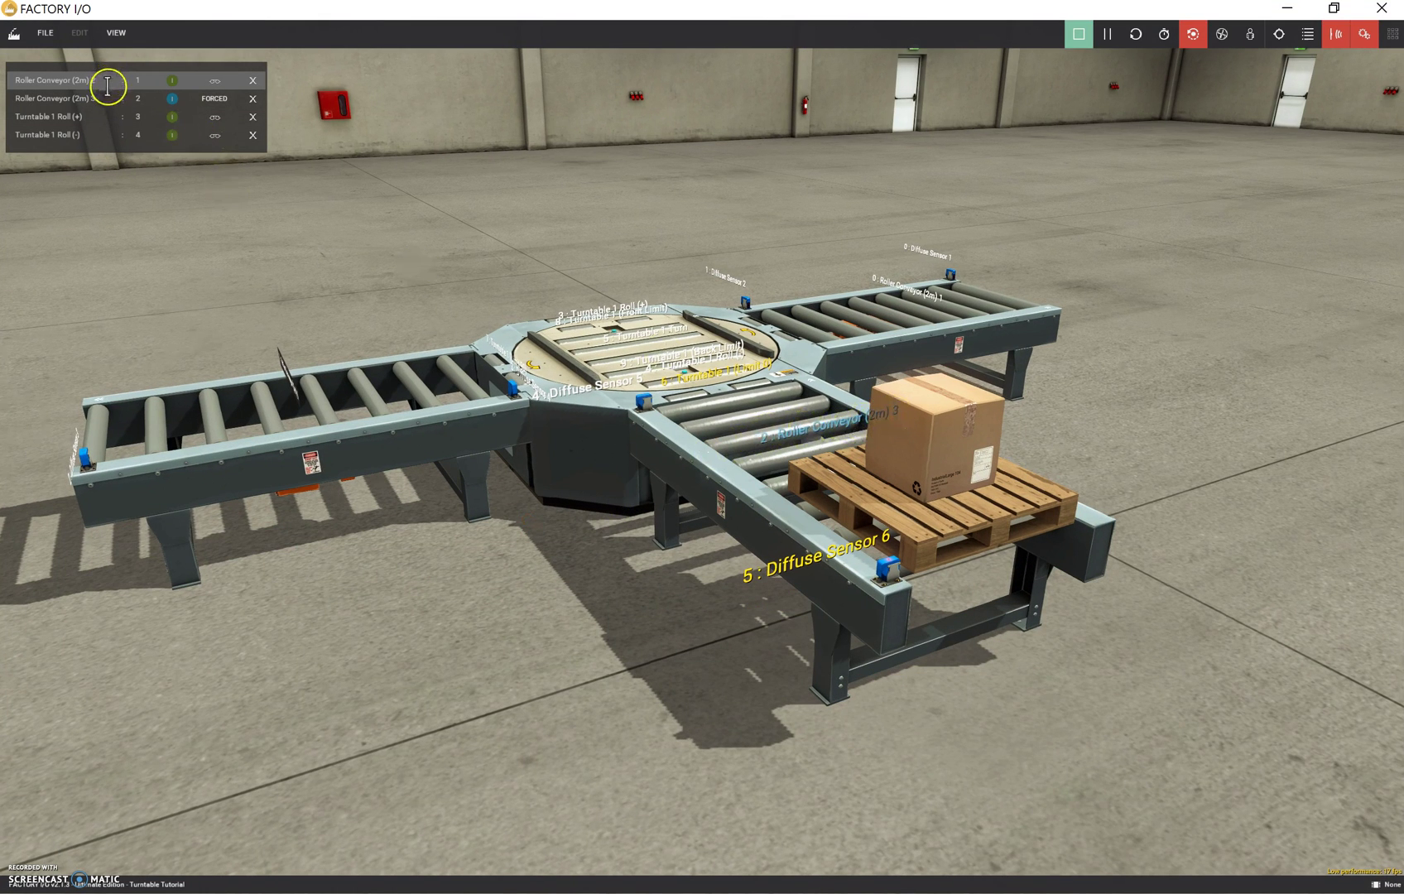
key("BackSpace")
left_click(42, 81)
left_click(798, 430)
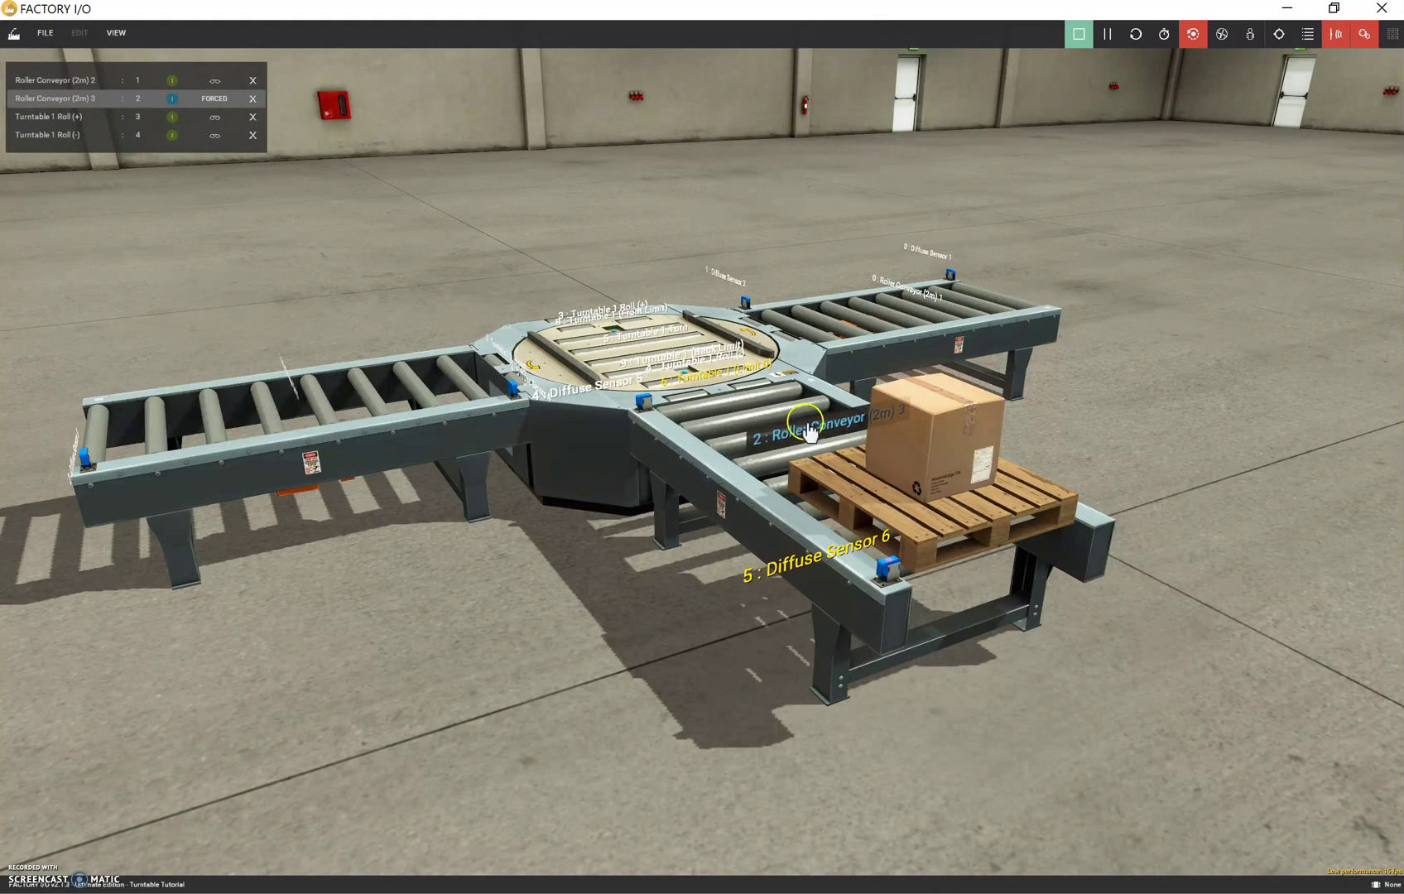
left_click(173, 99)
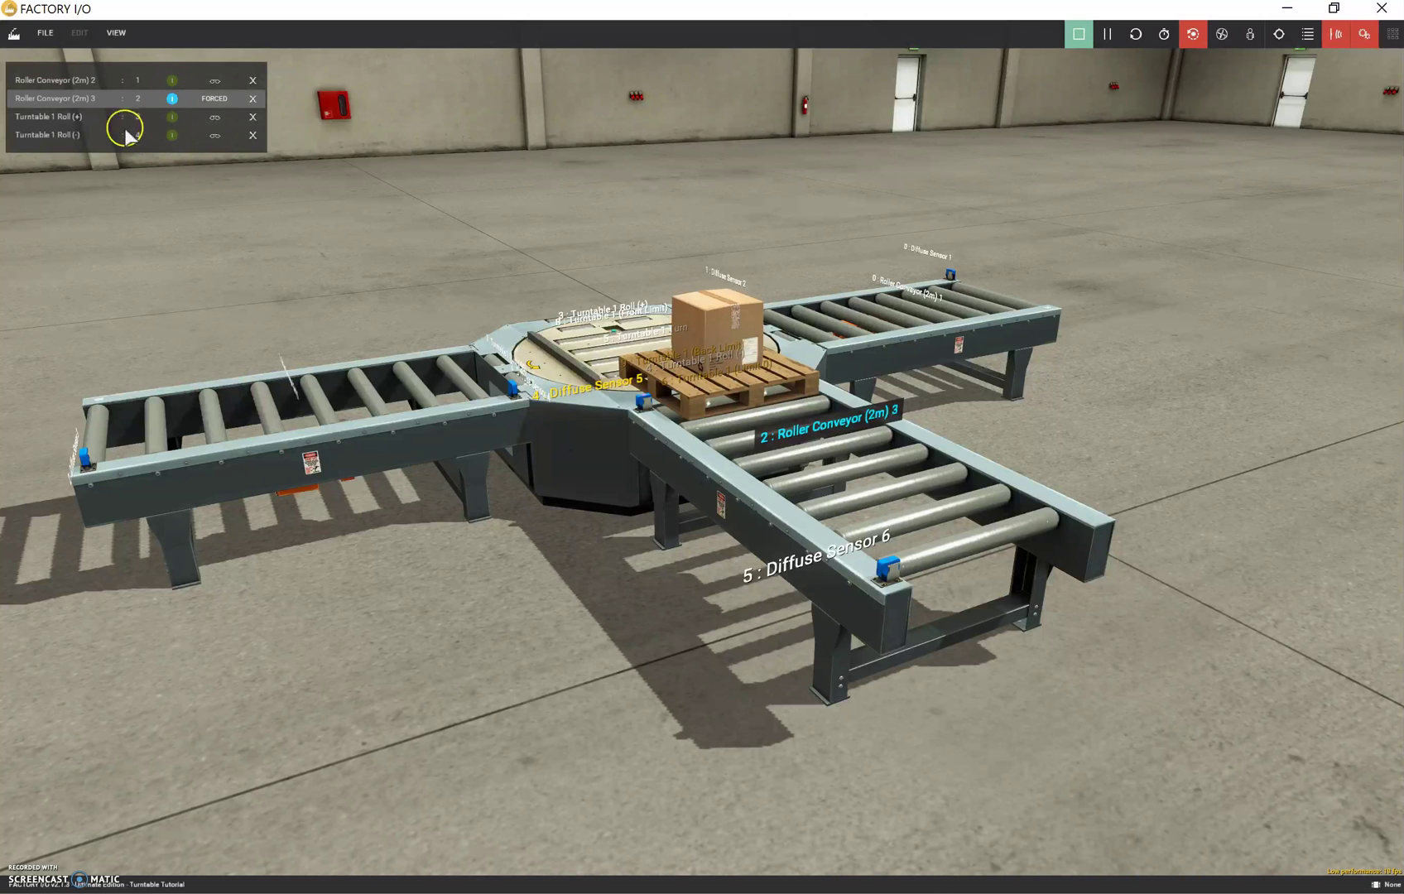
left_click(172, 119)
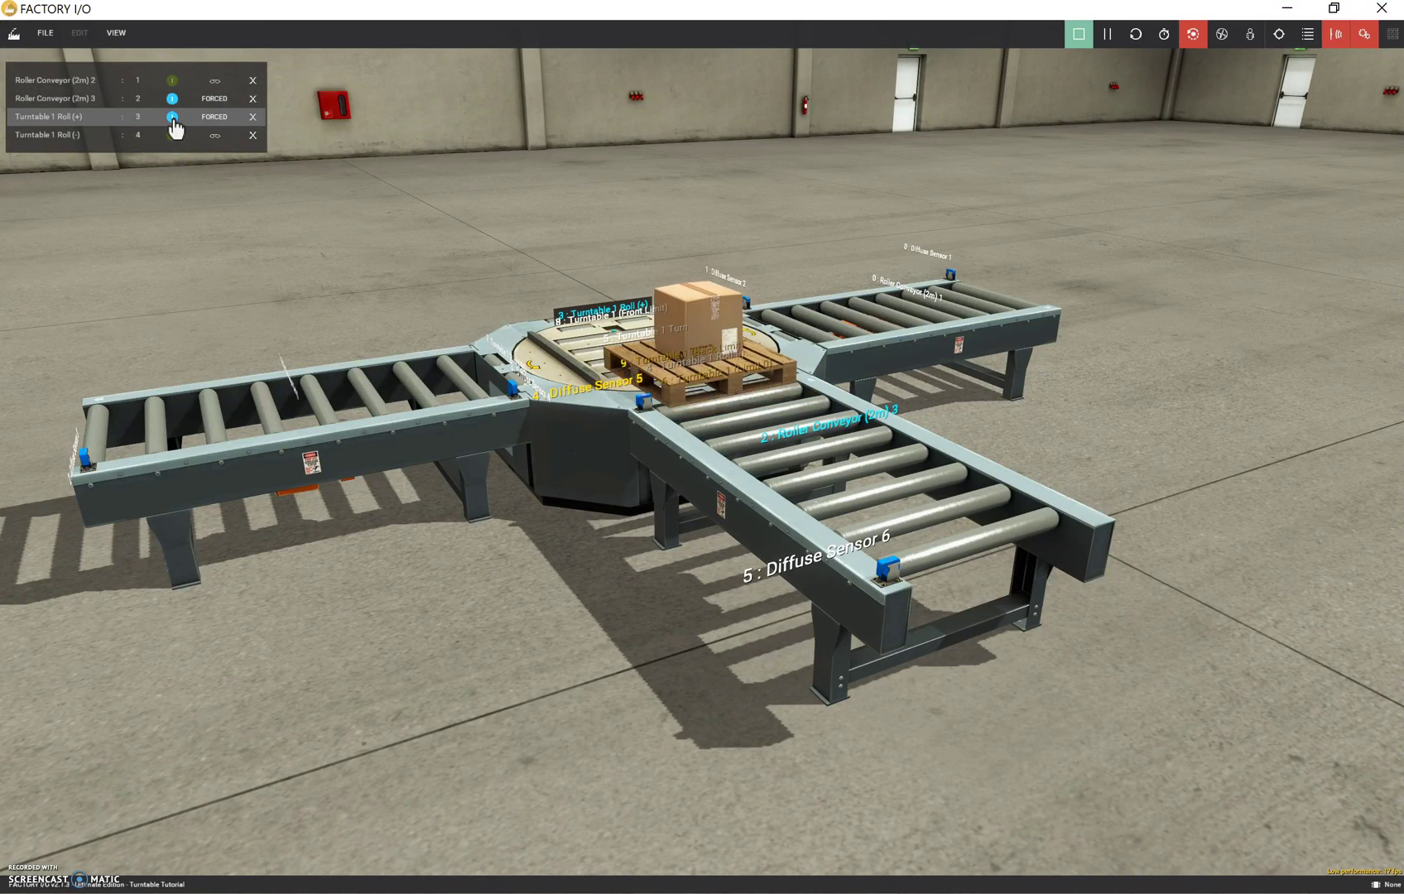
left_click(172, 117)
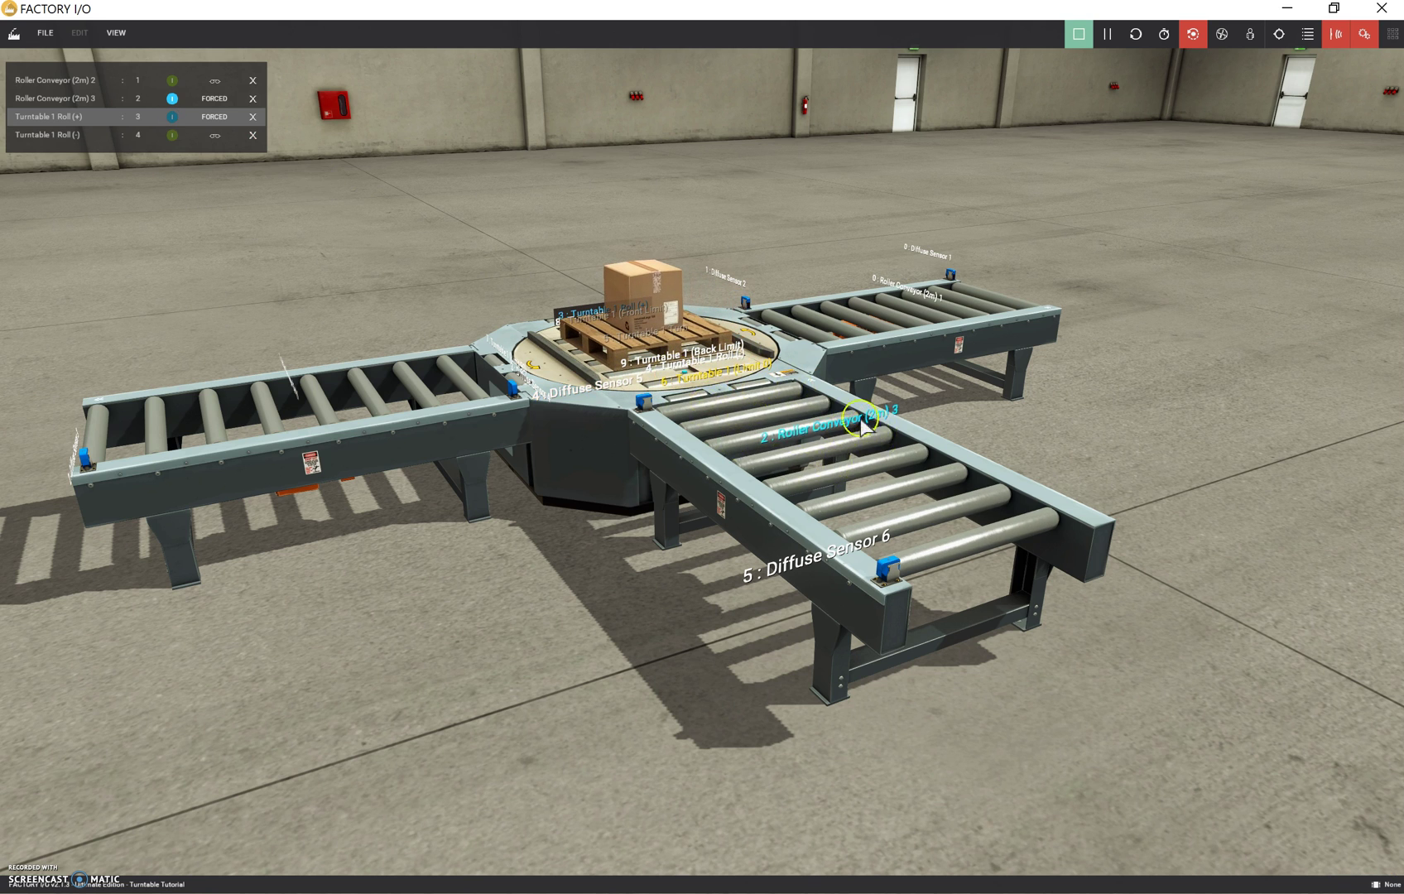
left_click(172, 100)
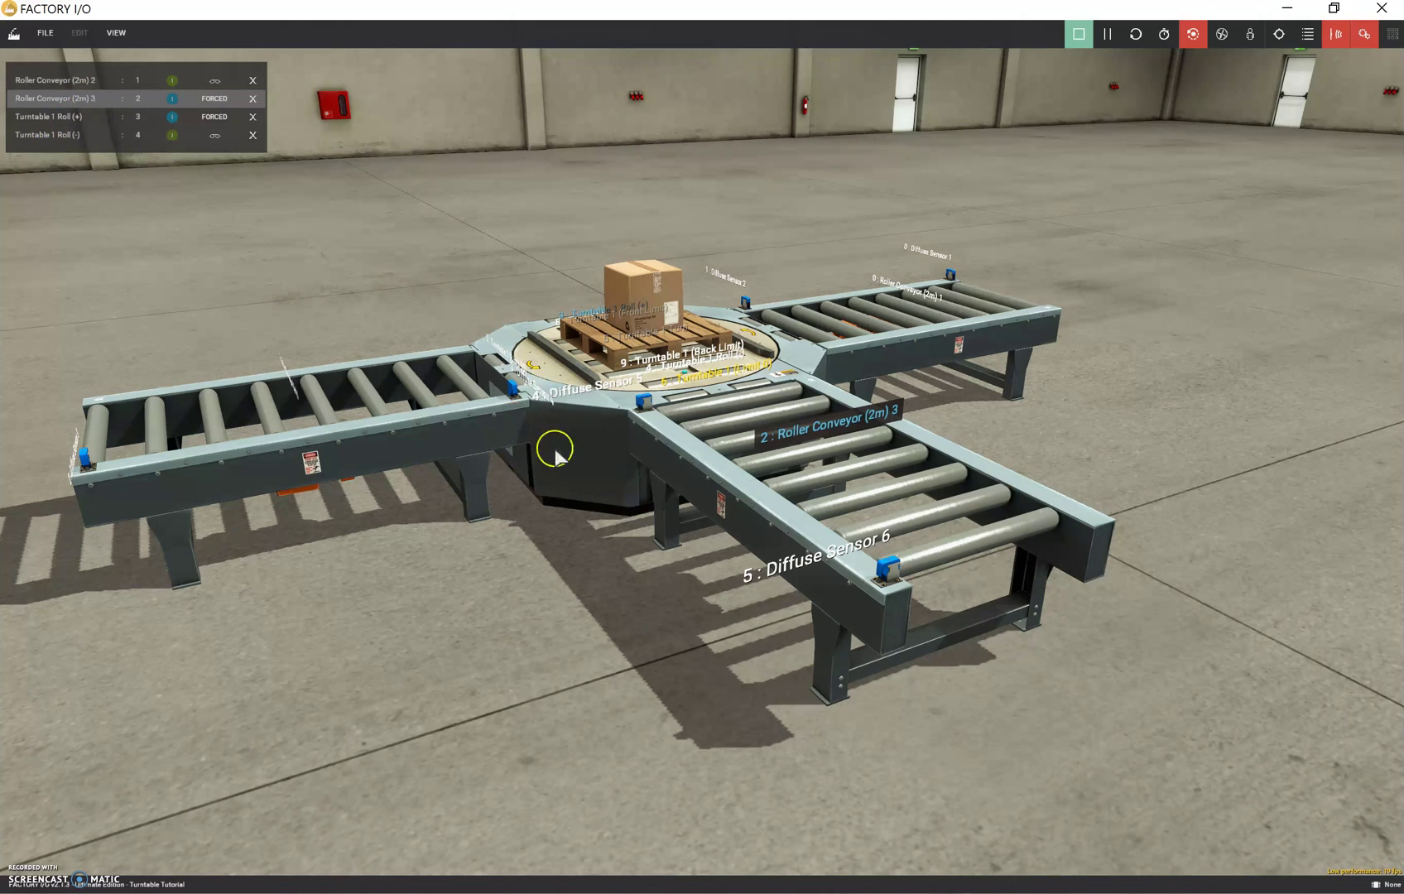
- Examine the turntable with the loaded pallet and the exit conveyors from different sides to locate the turn tag
right_click_drag(572, 443, 884, 433)
left_click(591, 404)
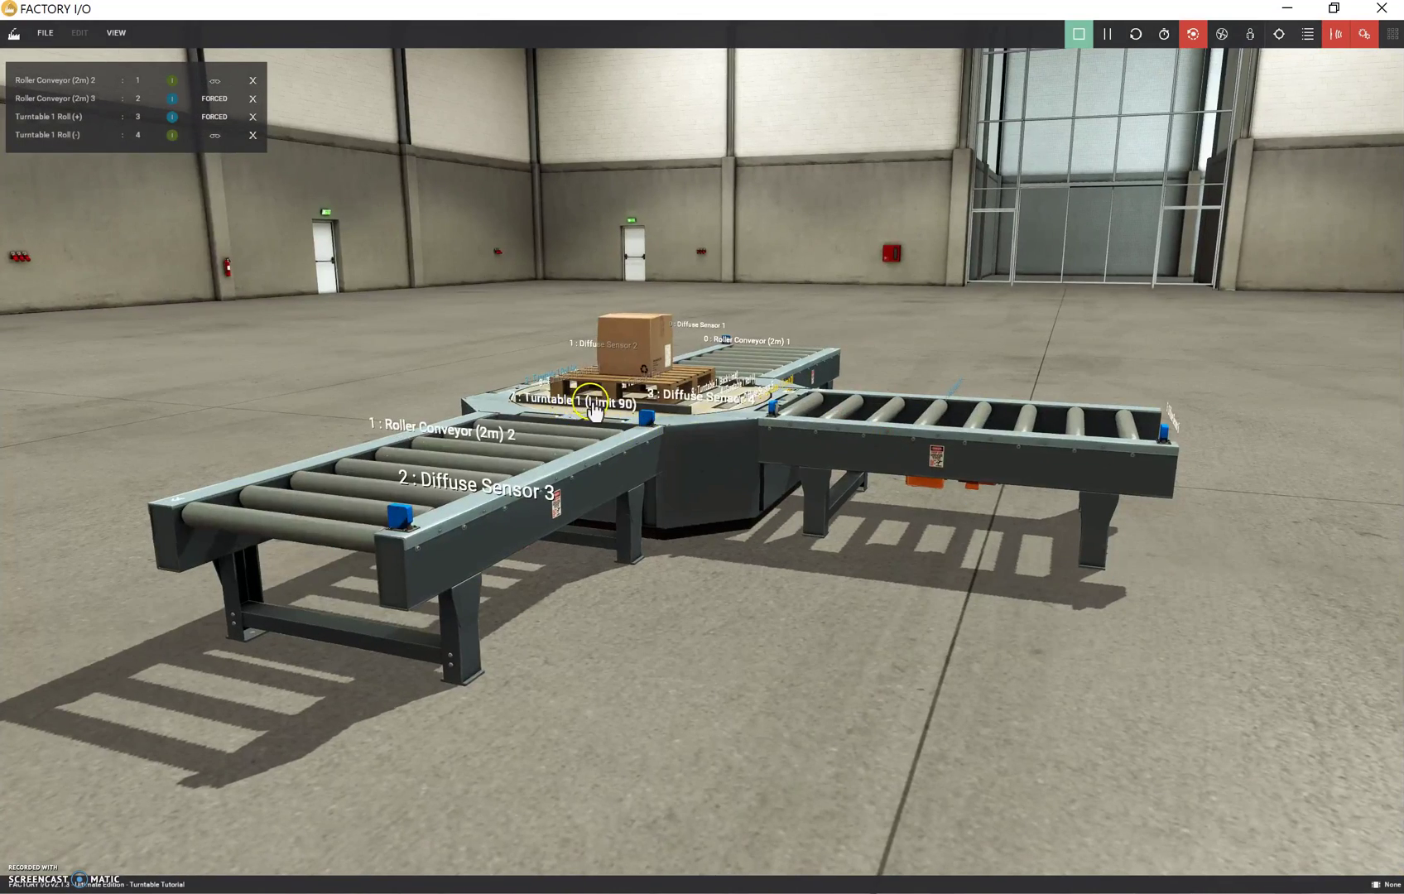
right_click_drag(593, 407, 600, 334)
scroll(600, 334, "down", 3)
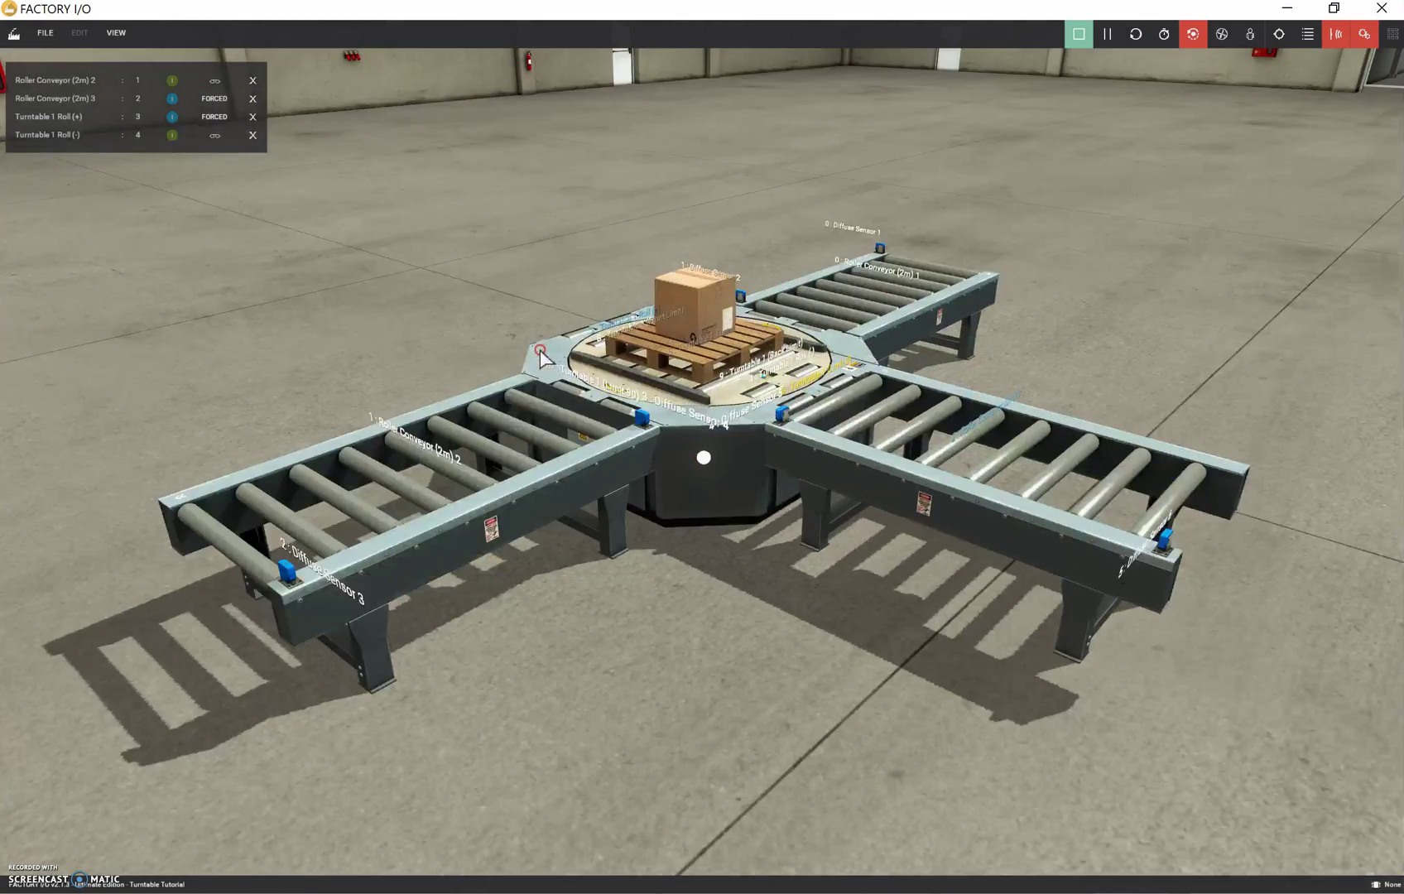
right_click_drag(542, 239, 559, 213)
scroll(751, 224, "up", 4)
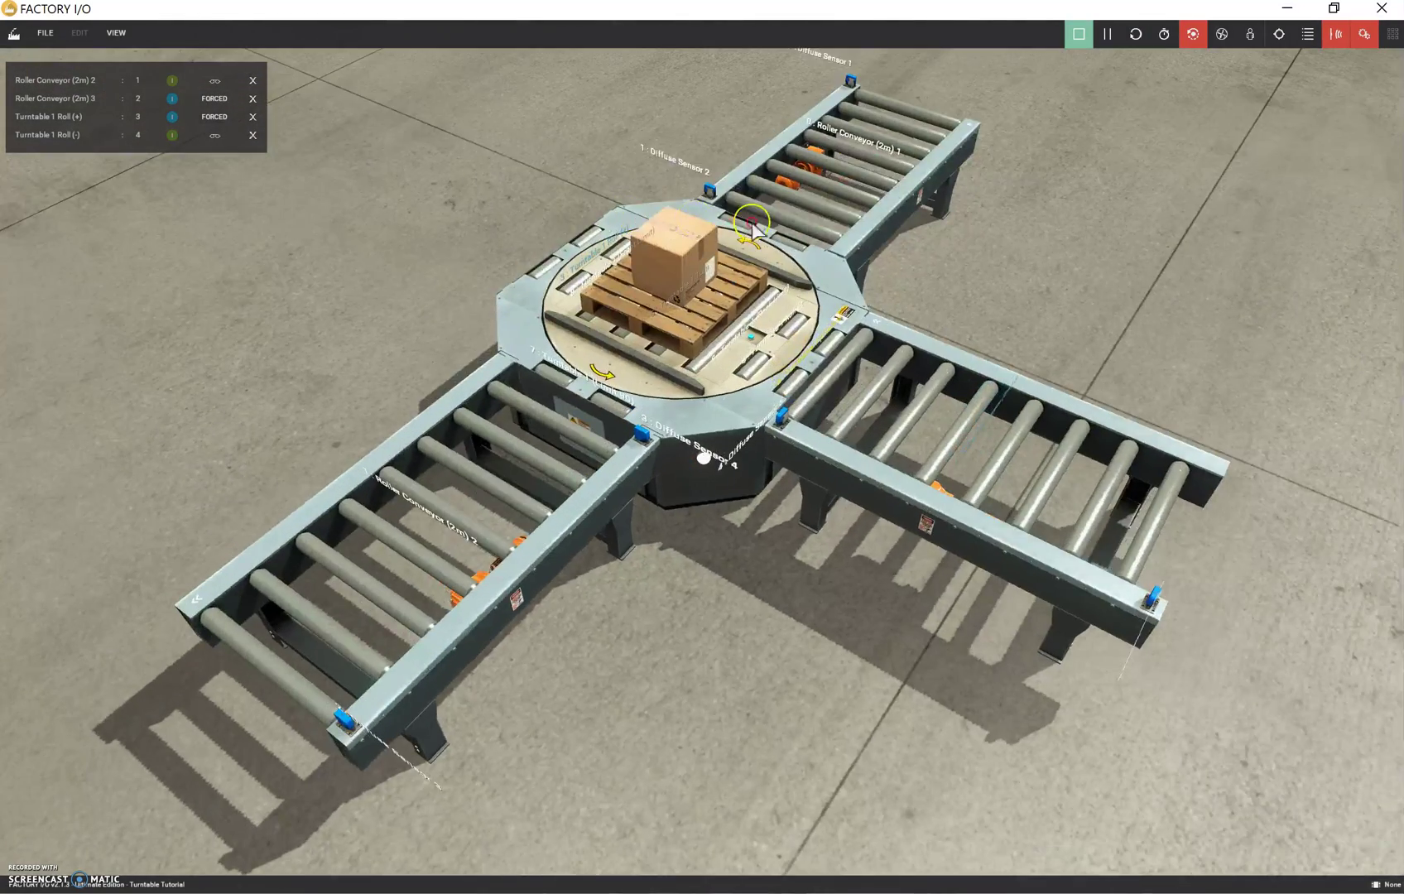
scroll(751, 224, "down", 4)
right_click_drag(890, 238, 1143, 389)
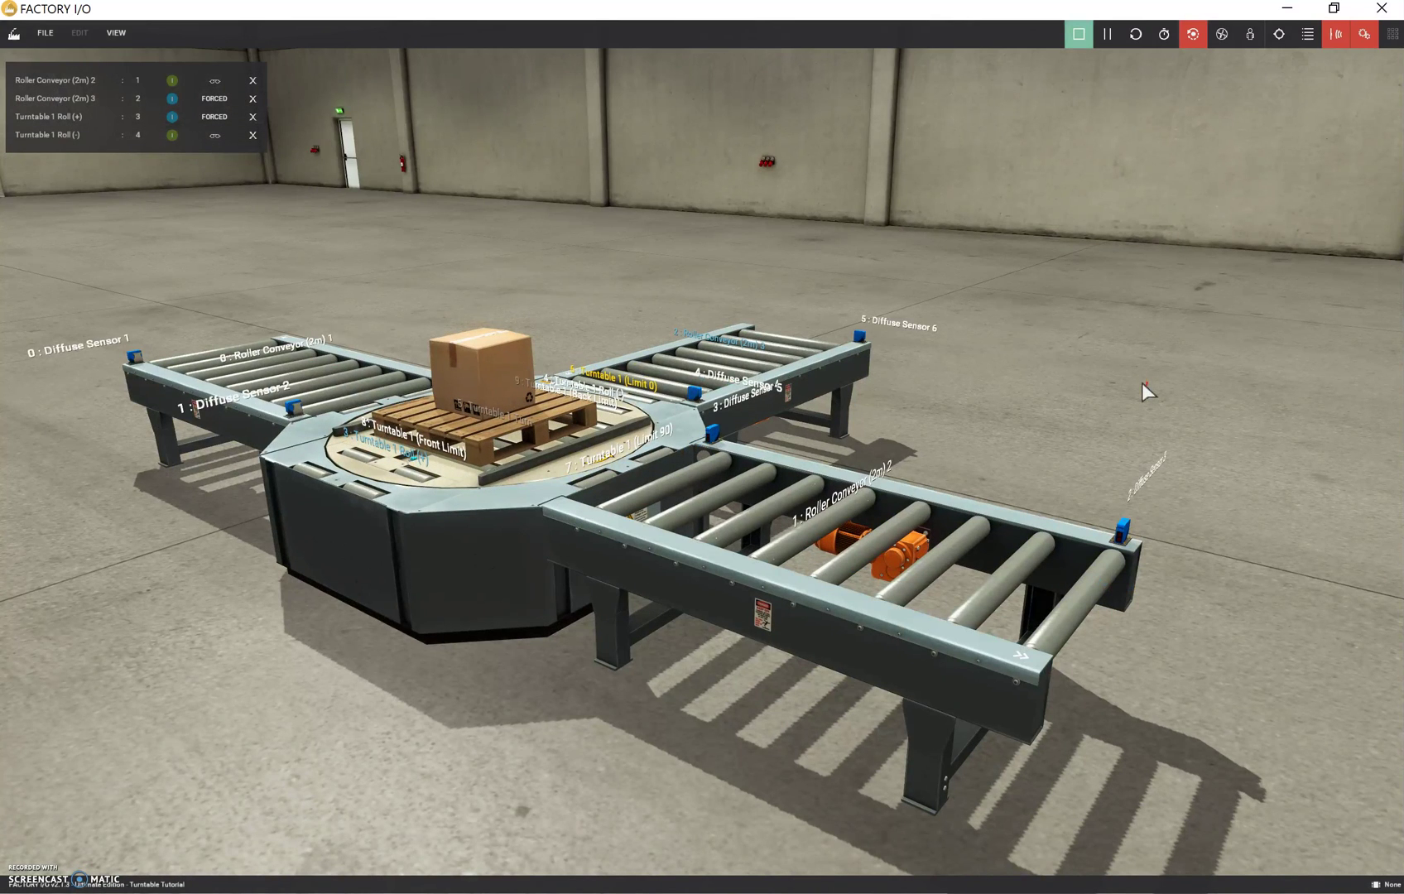
- Clear the box and pallet off the turntable to dock the Turntable 1 Turn tag, and reset the scene
left_click_drag(479, 411, 510, 422)
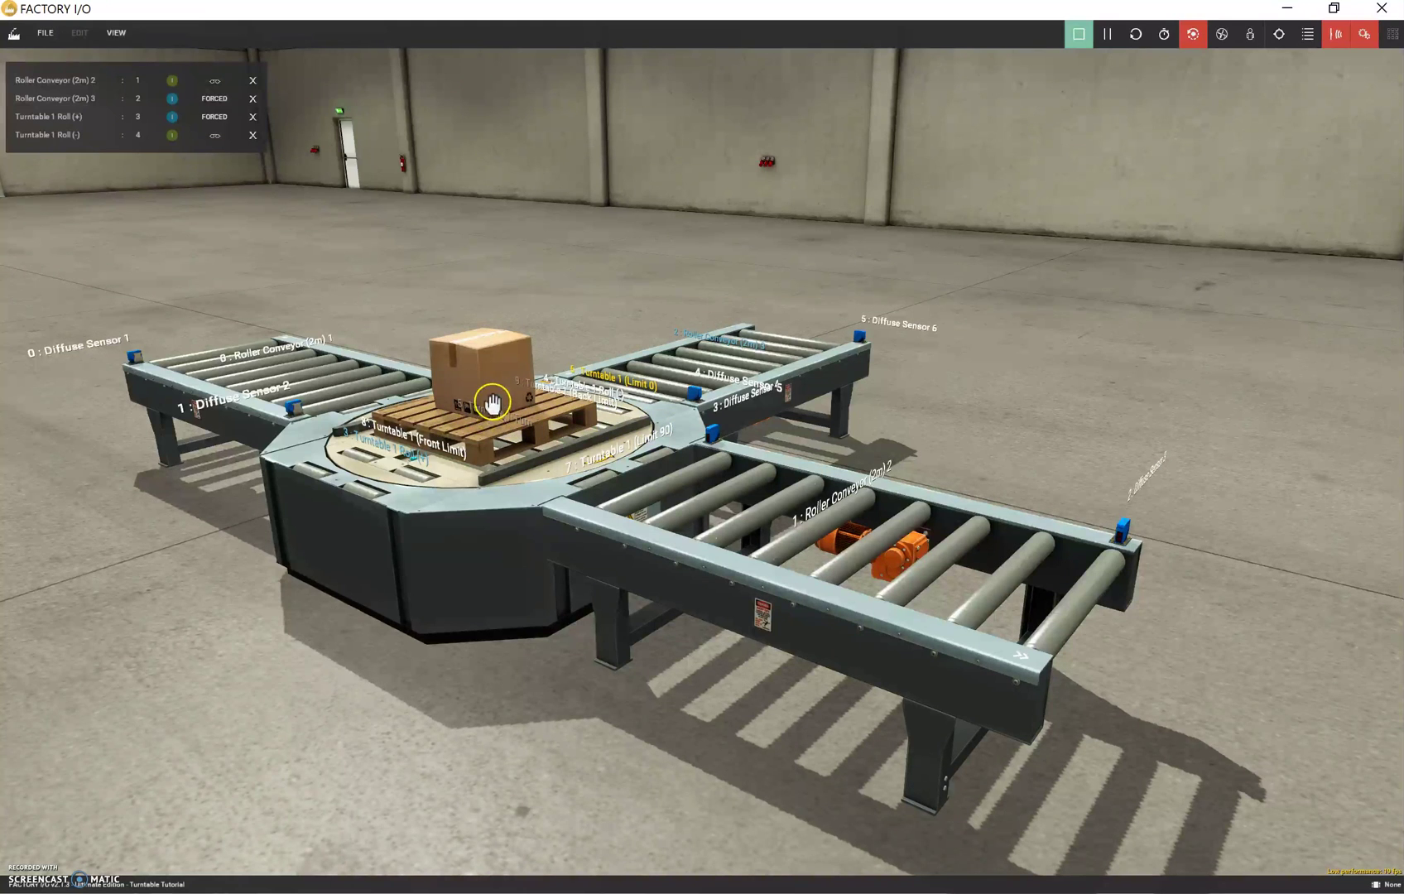
left_click_drag(482, 373, 809, 213)
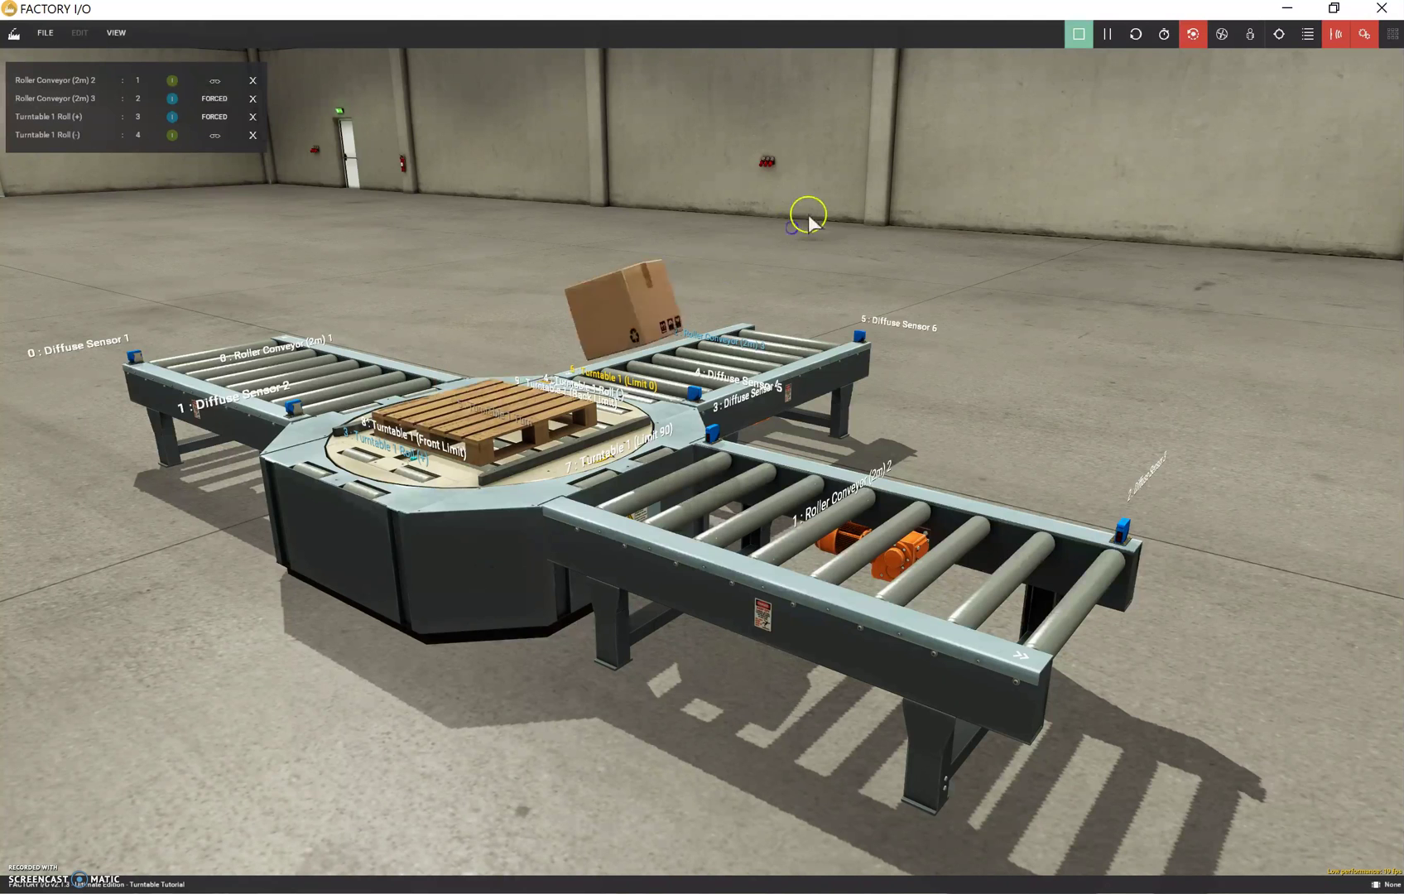
left_click_drag(486, 407, 895, 228)
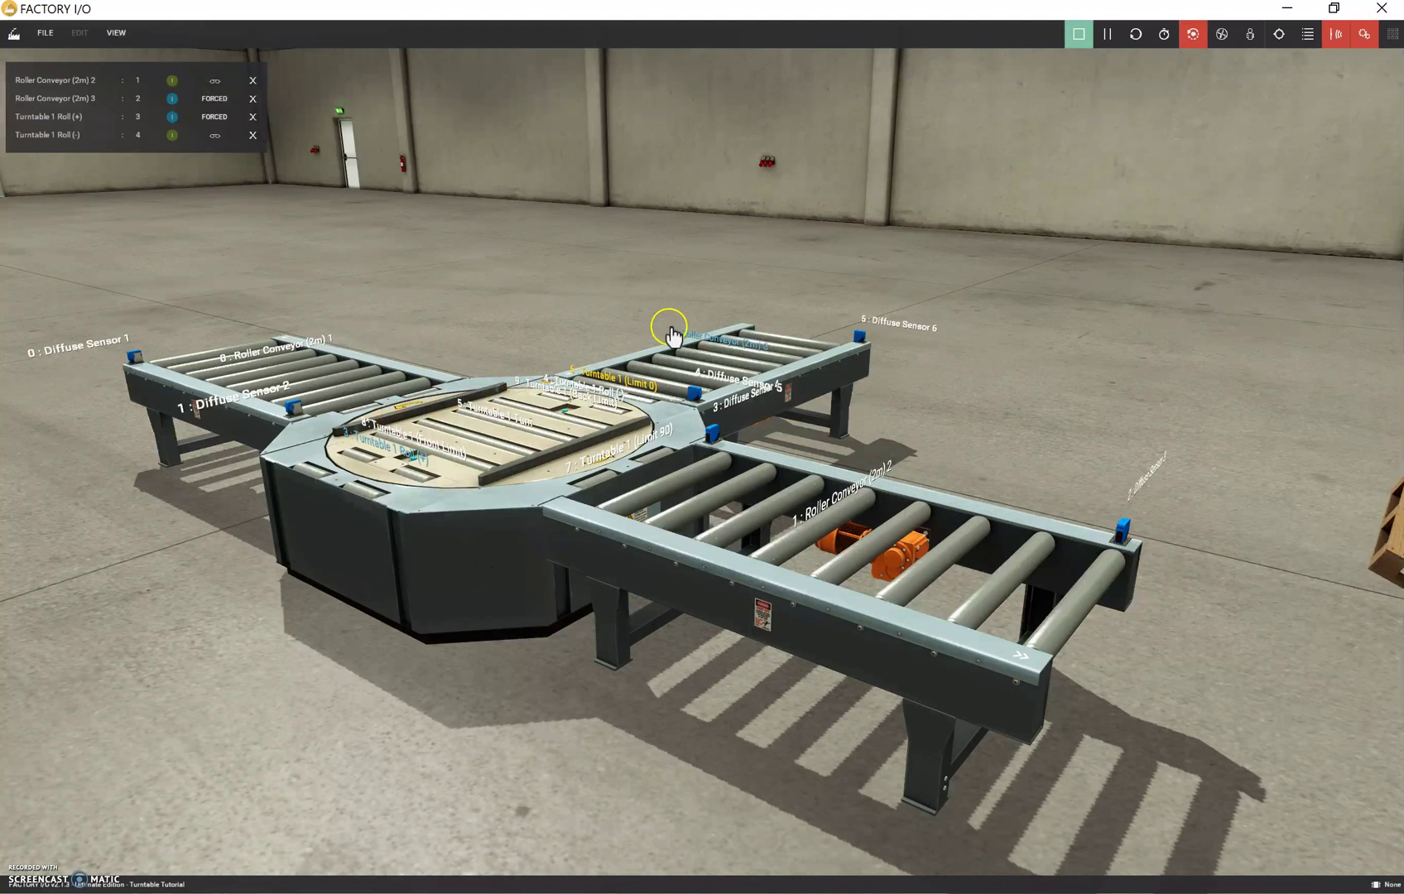
left_click(489, 420)
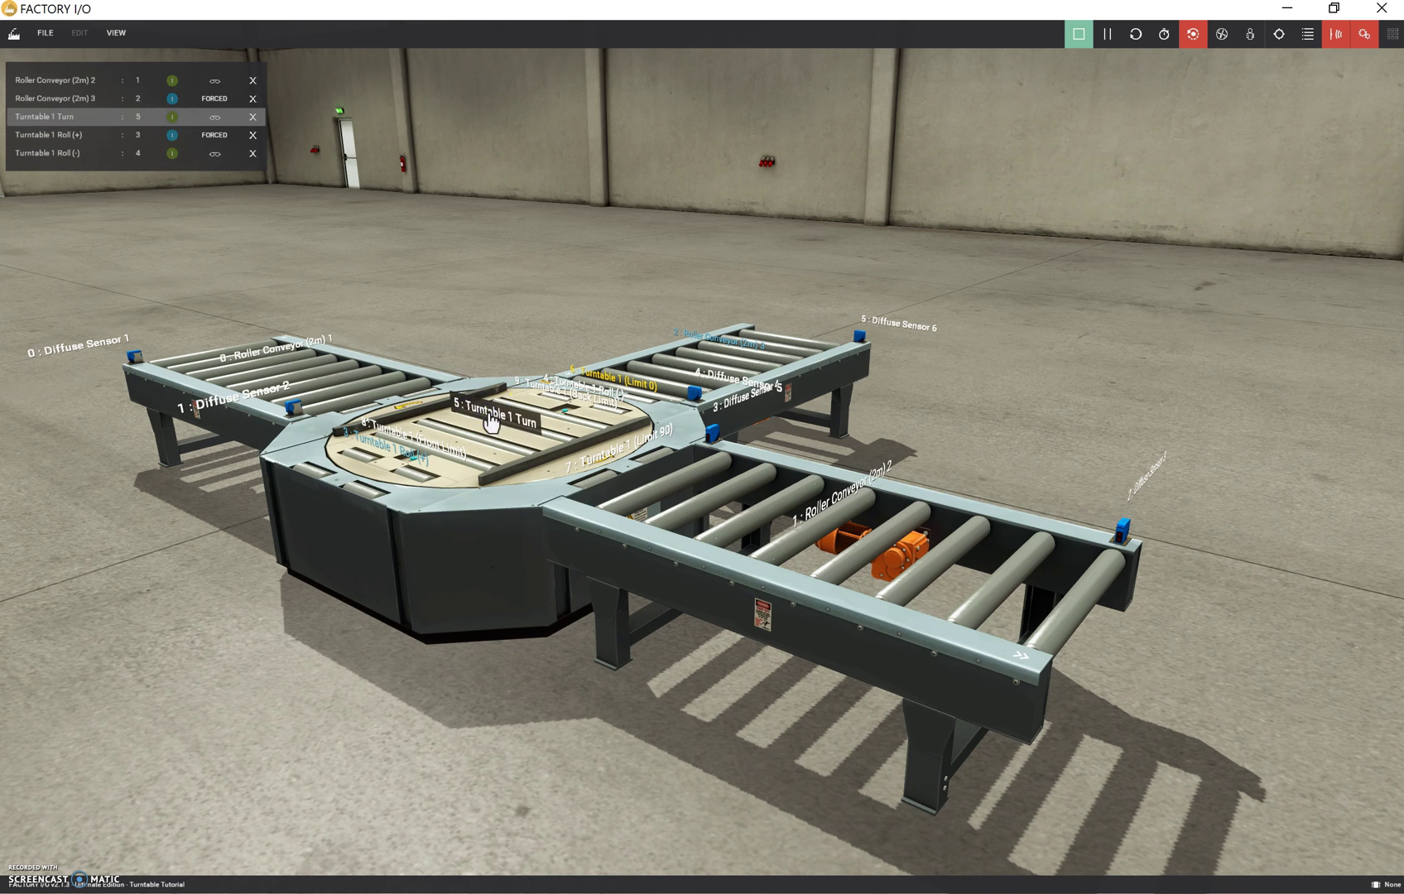
left_click(1139, 36)
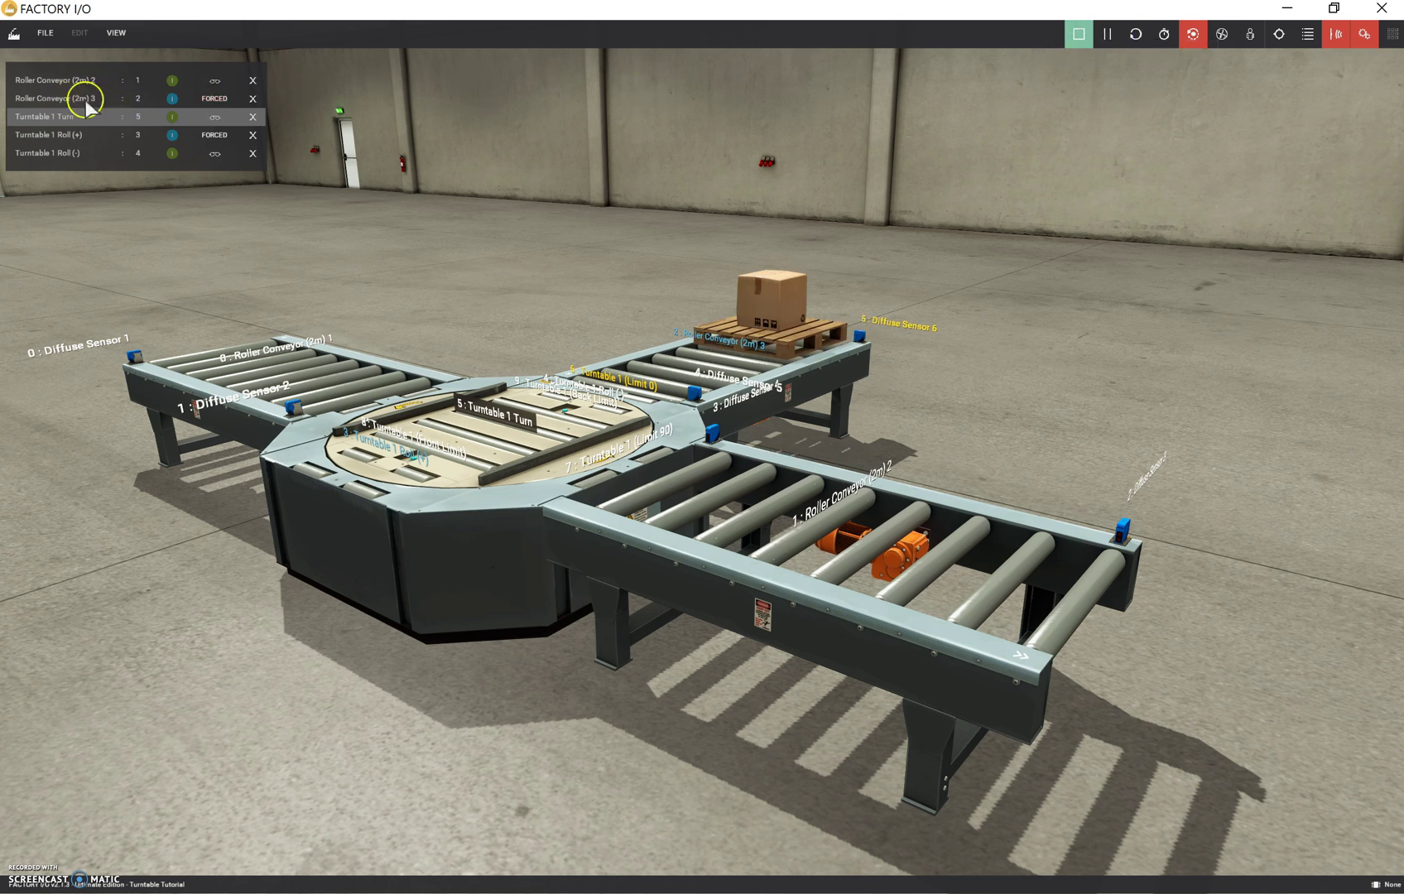
- Load the pallet onto the turntable again by forcing Roller Conveyor (2m) 3 and Turntable 1 Roll (+) on, and switch both tags off
left_click(172, 99)
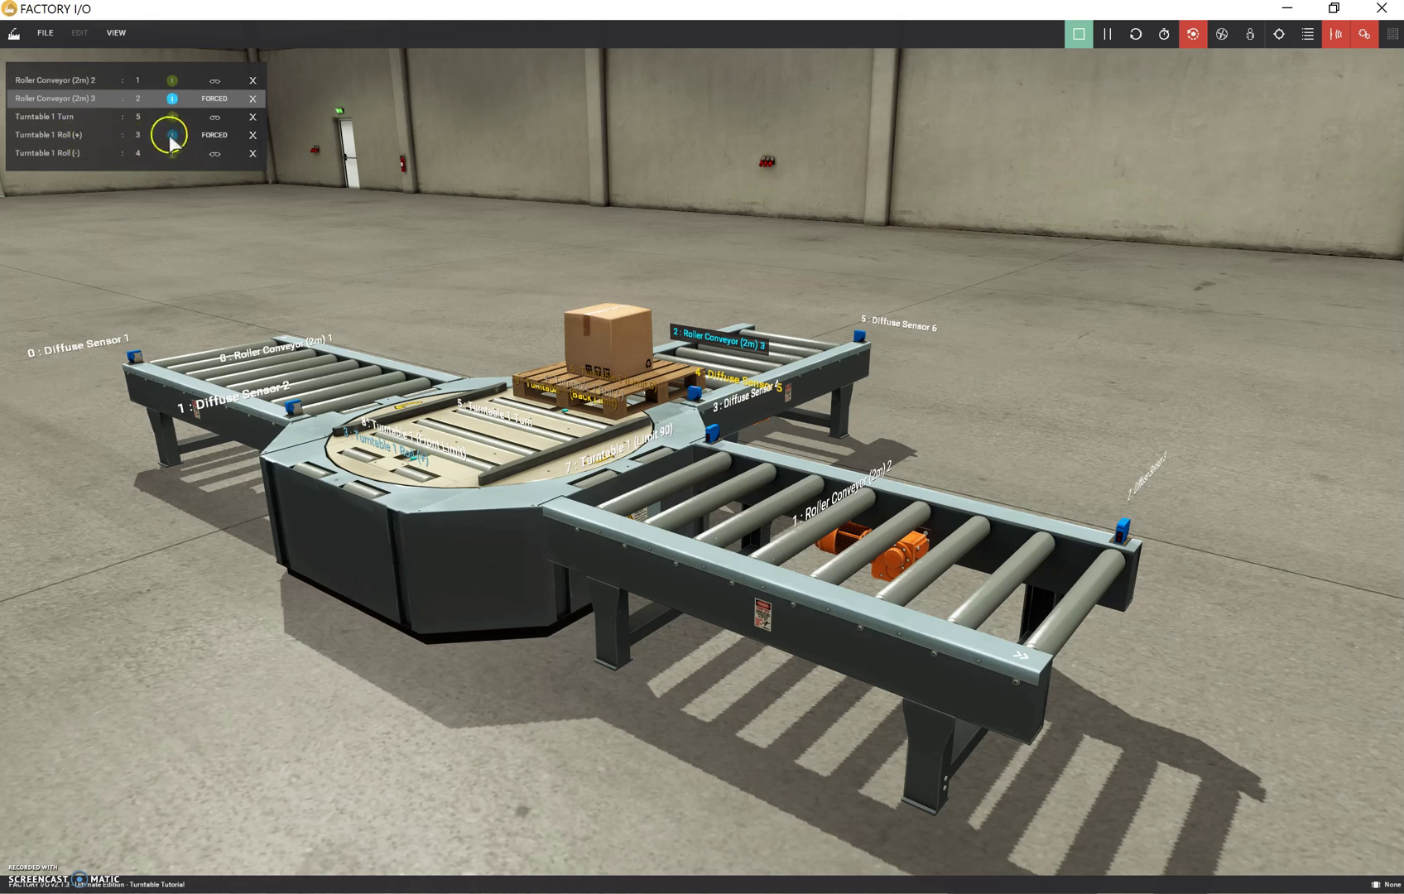
left_click(172, 136)
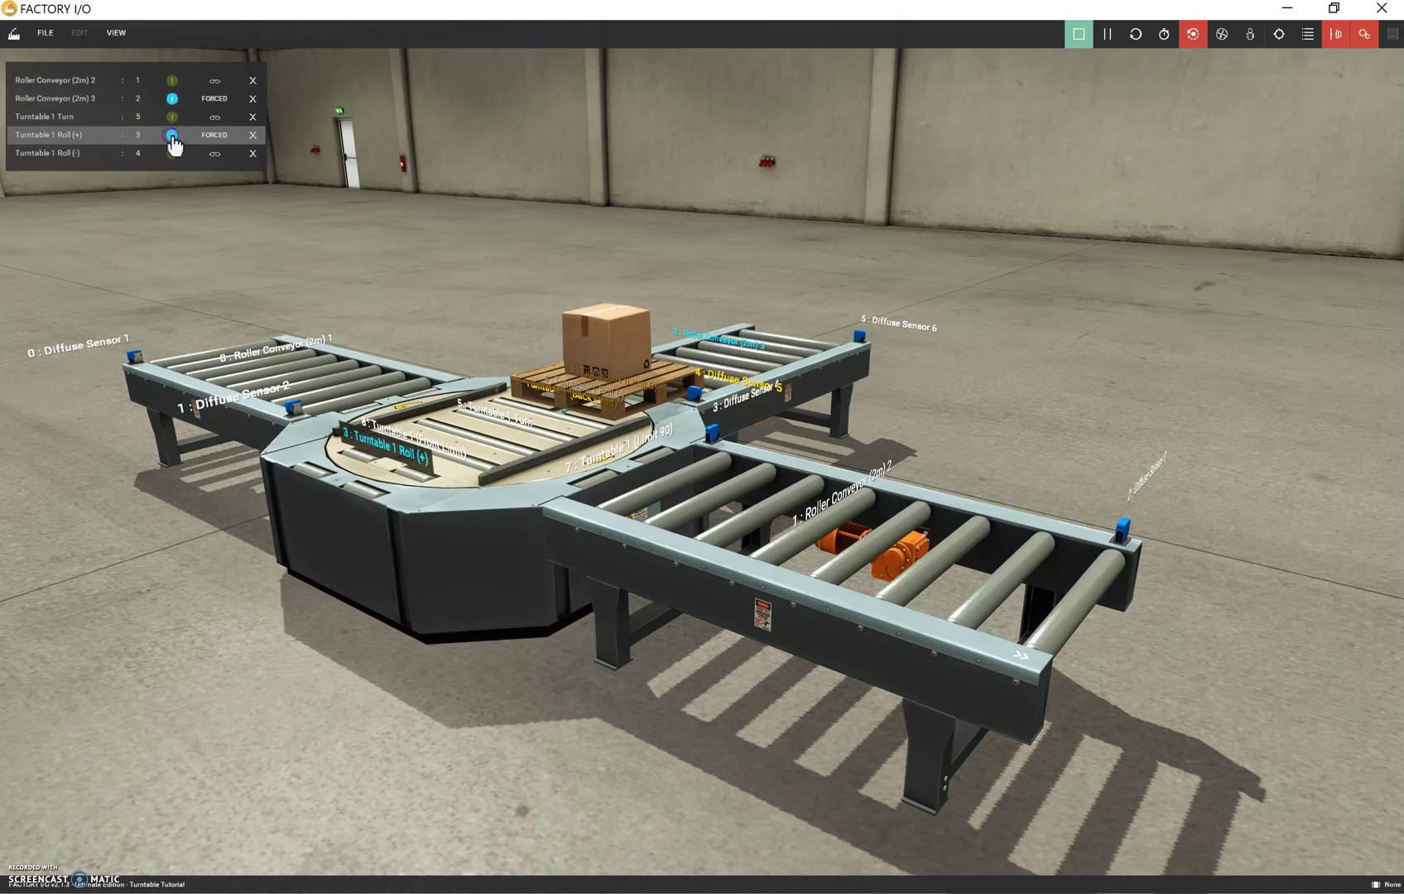
left_click(173, 136)
left_click(172, 99)
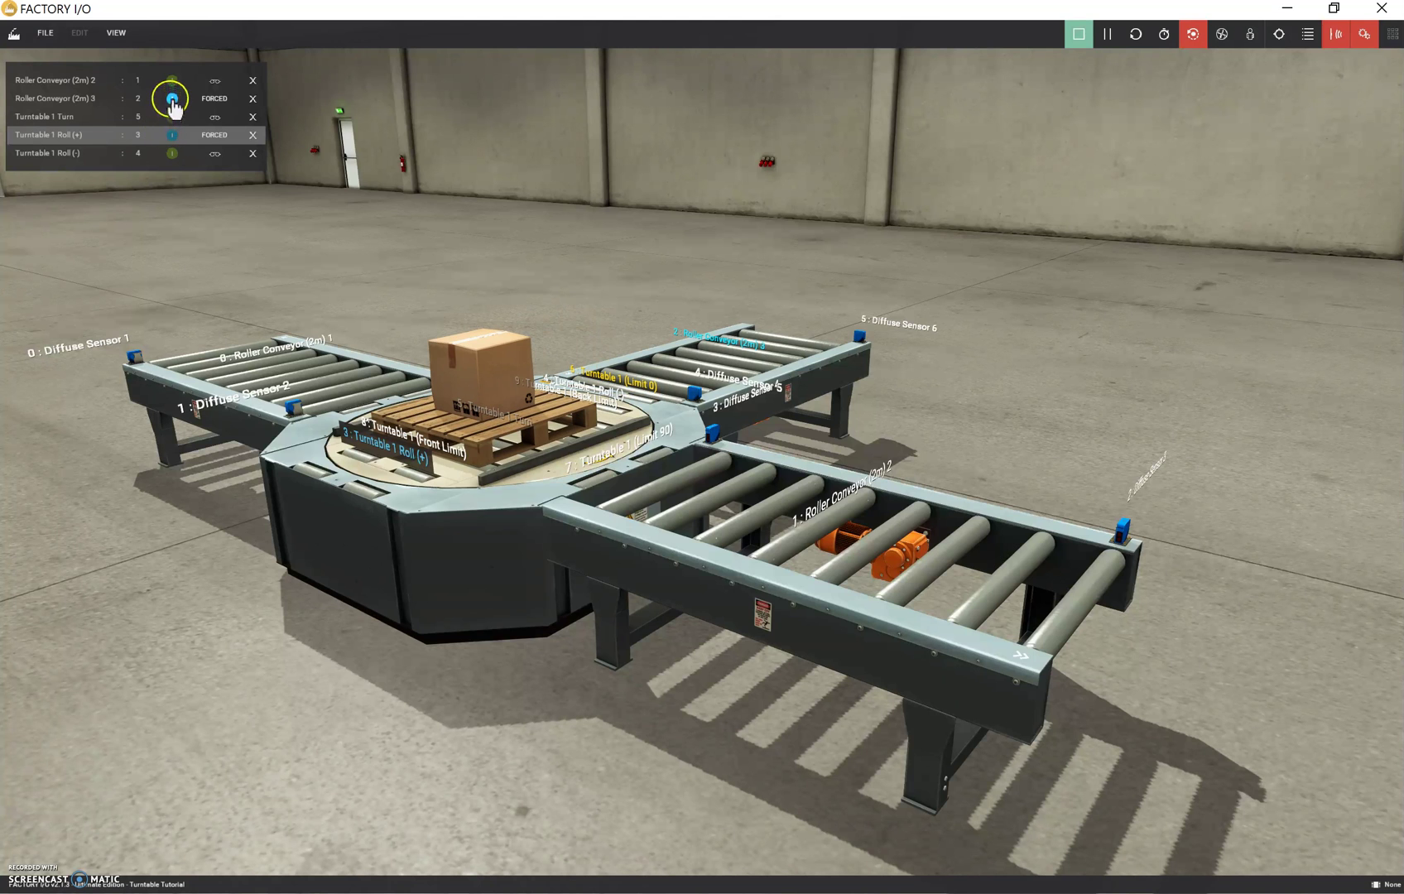
left_click(51, 180)
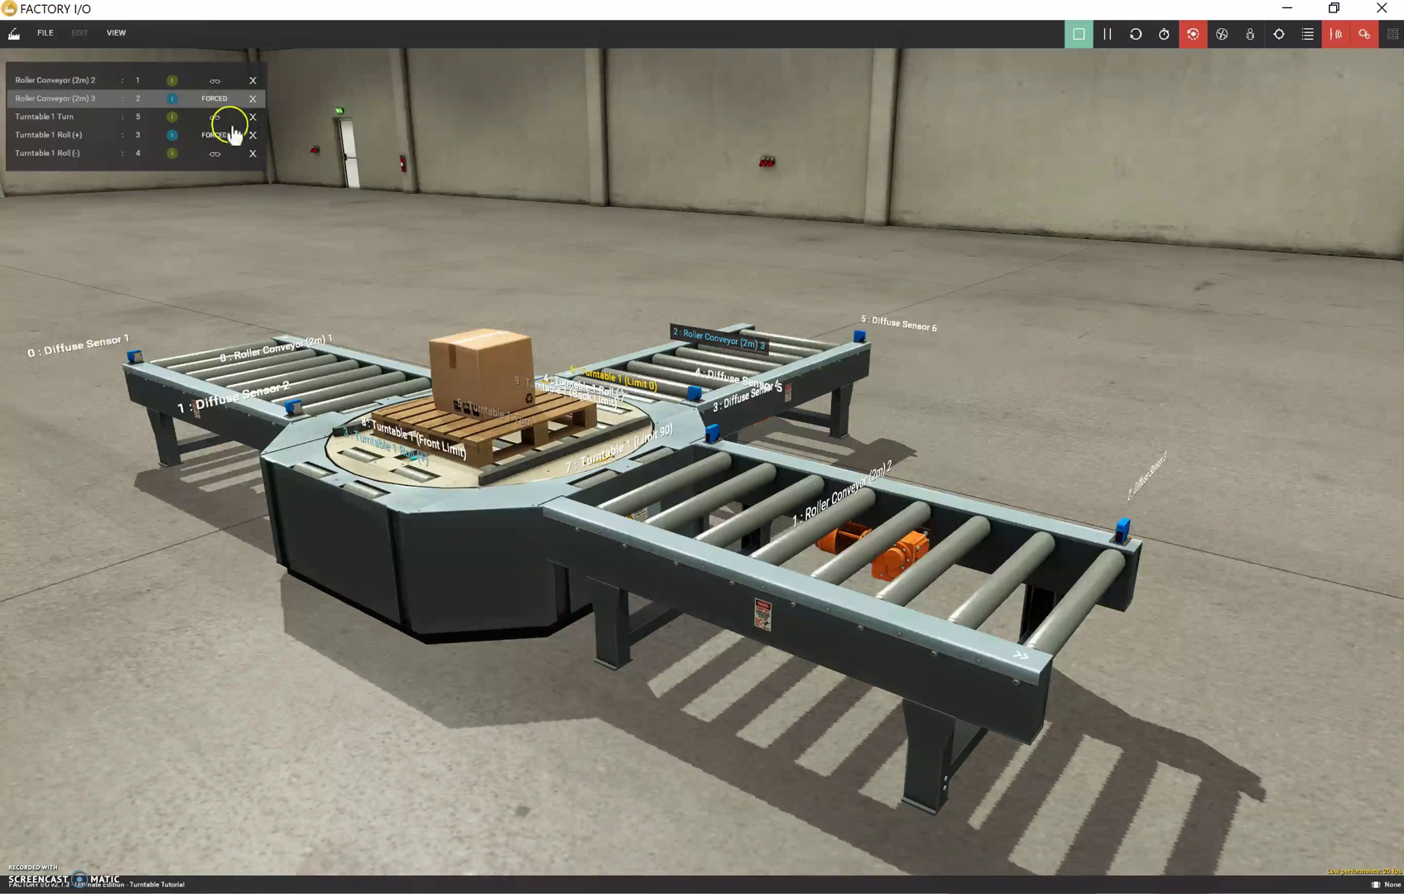
- Force the Turntable 1 Turn tag on to rotate the loaded turntable to its 90-degree limit
left_click(172, 118)
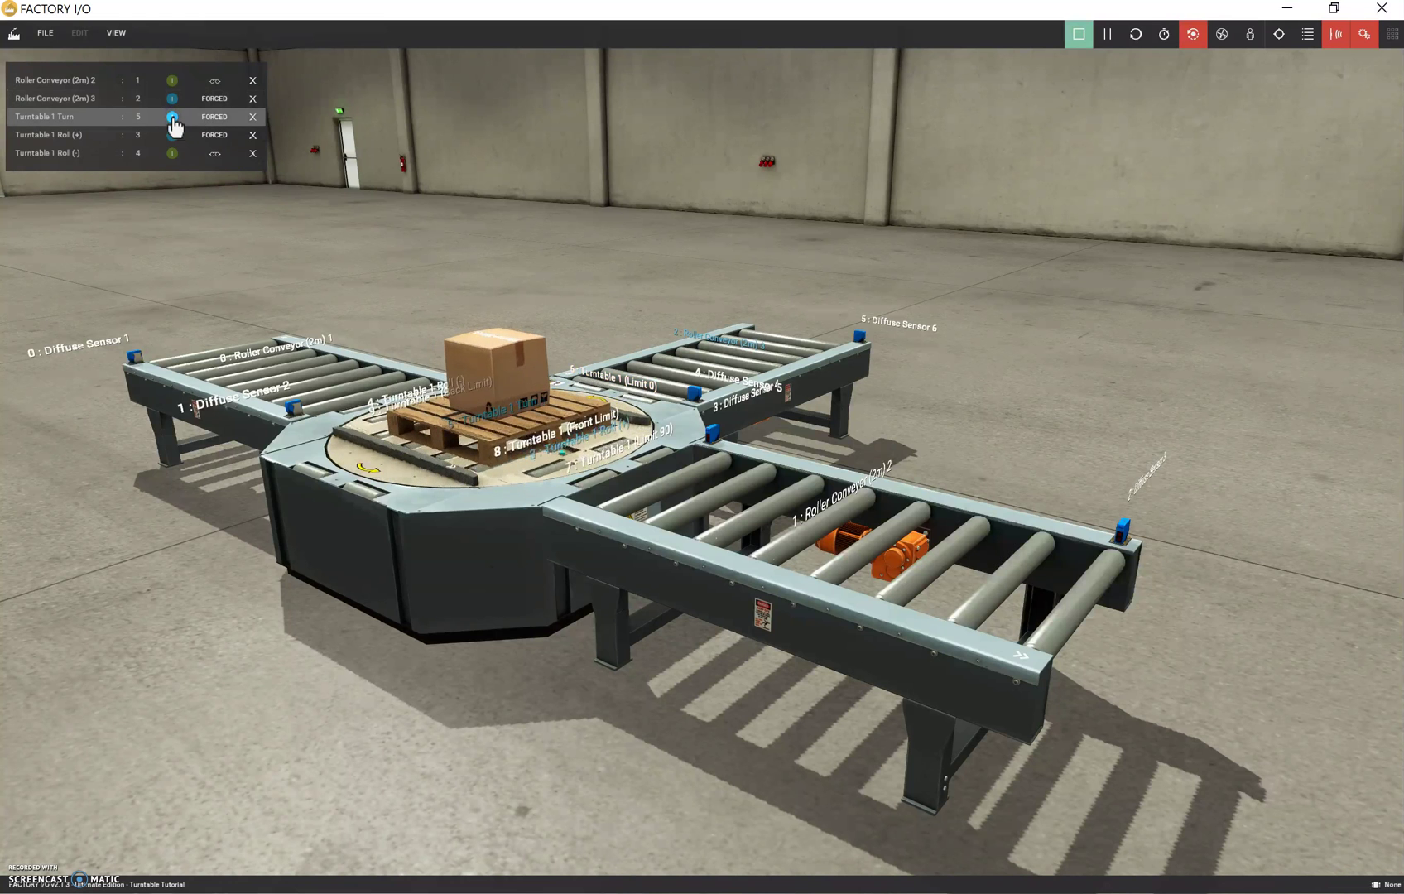
left_click(172, 99)
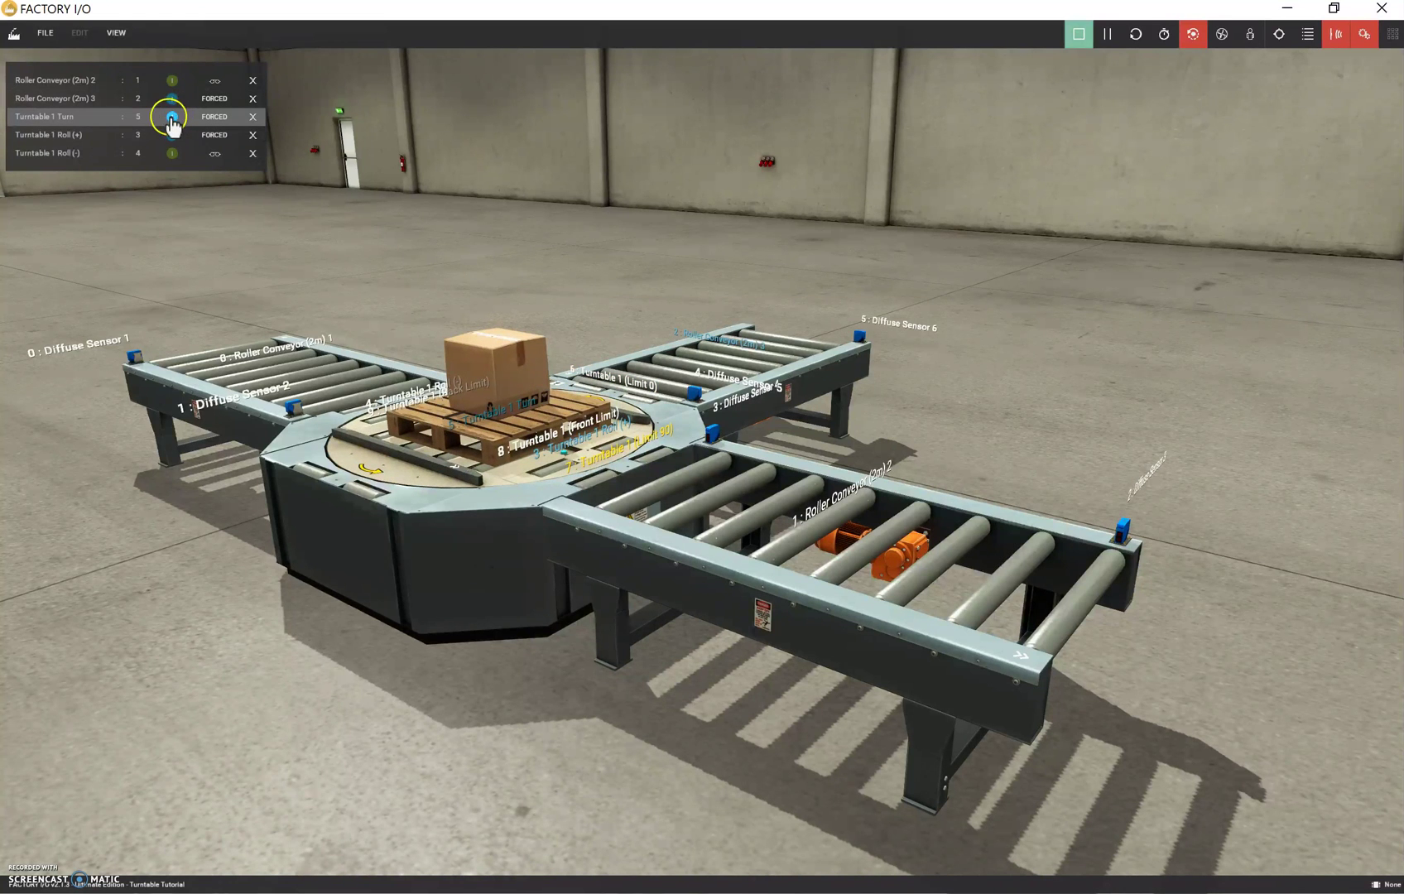
- With the turntable held at its 90-degree limit, force Roller Conveyor (2m) 2 on and examine its rollers up close
left_click(173, 117)
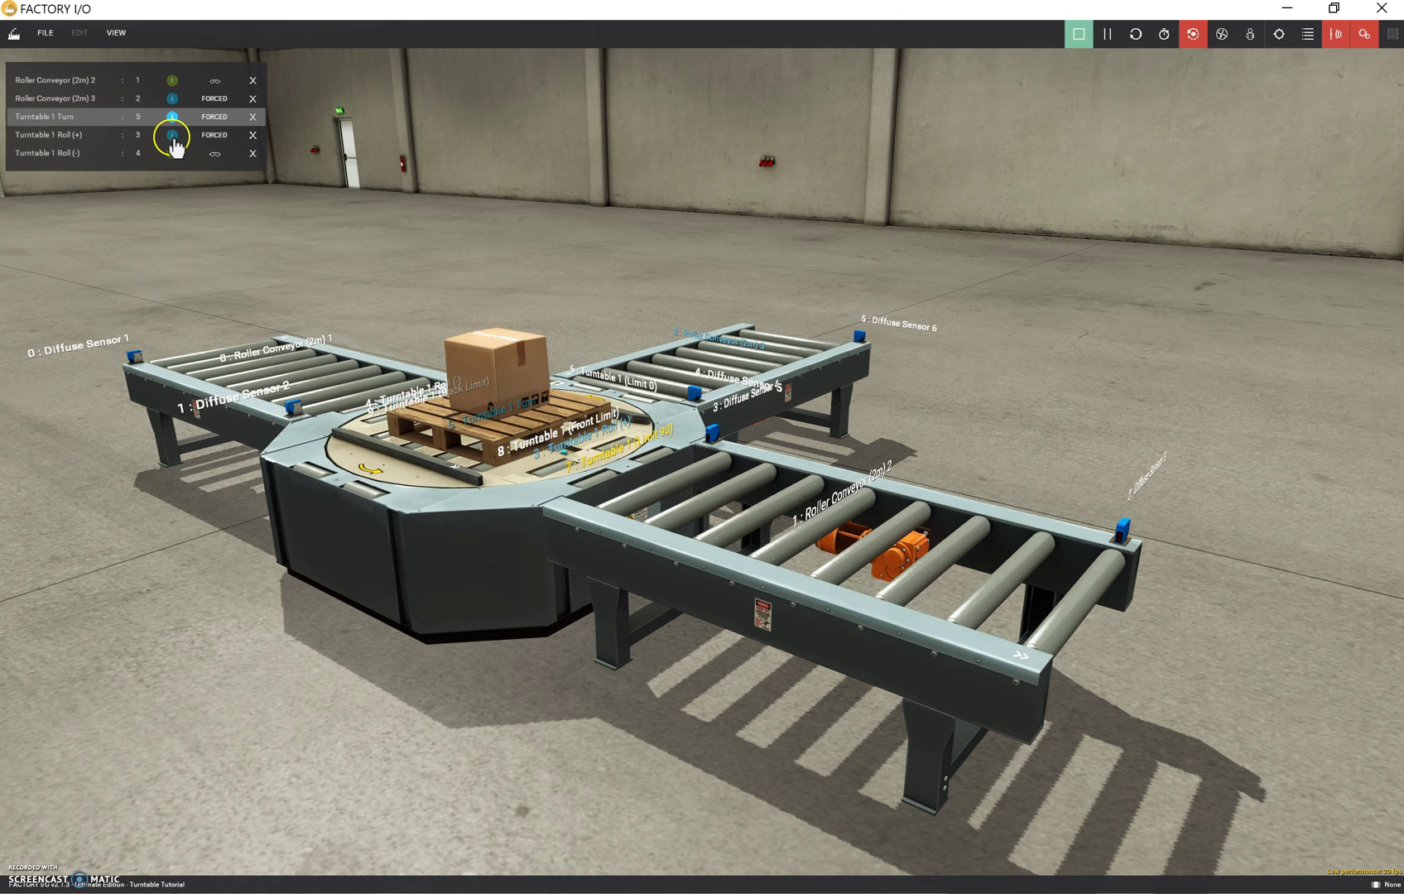
left_click(123, 161)
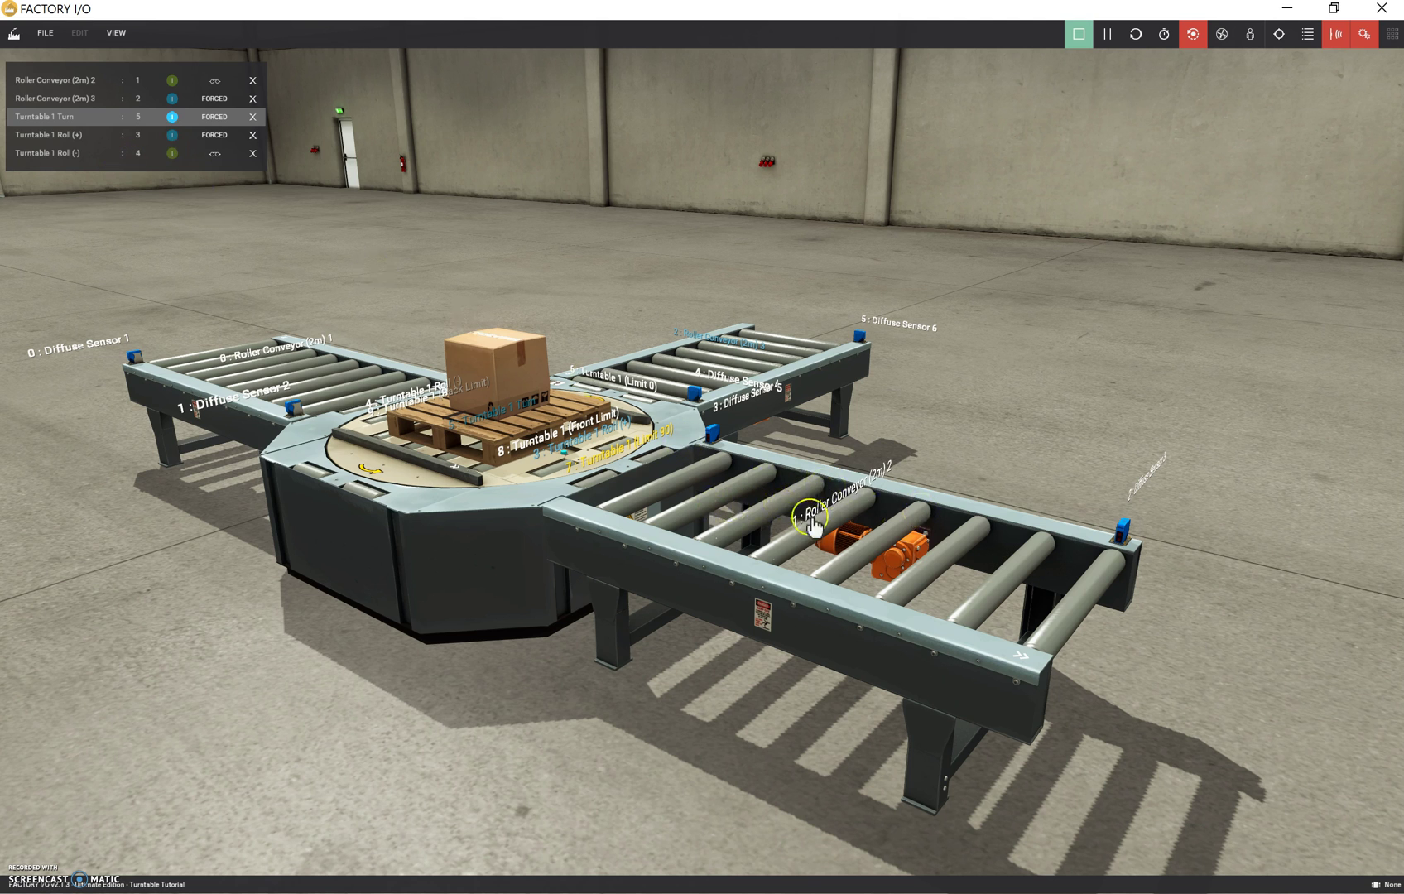
left_click(172, 81)
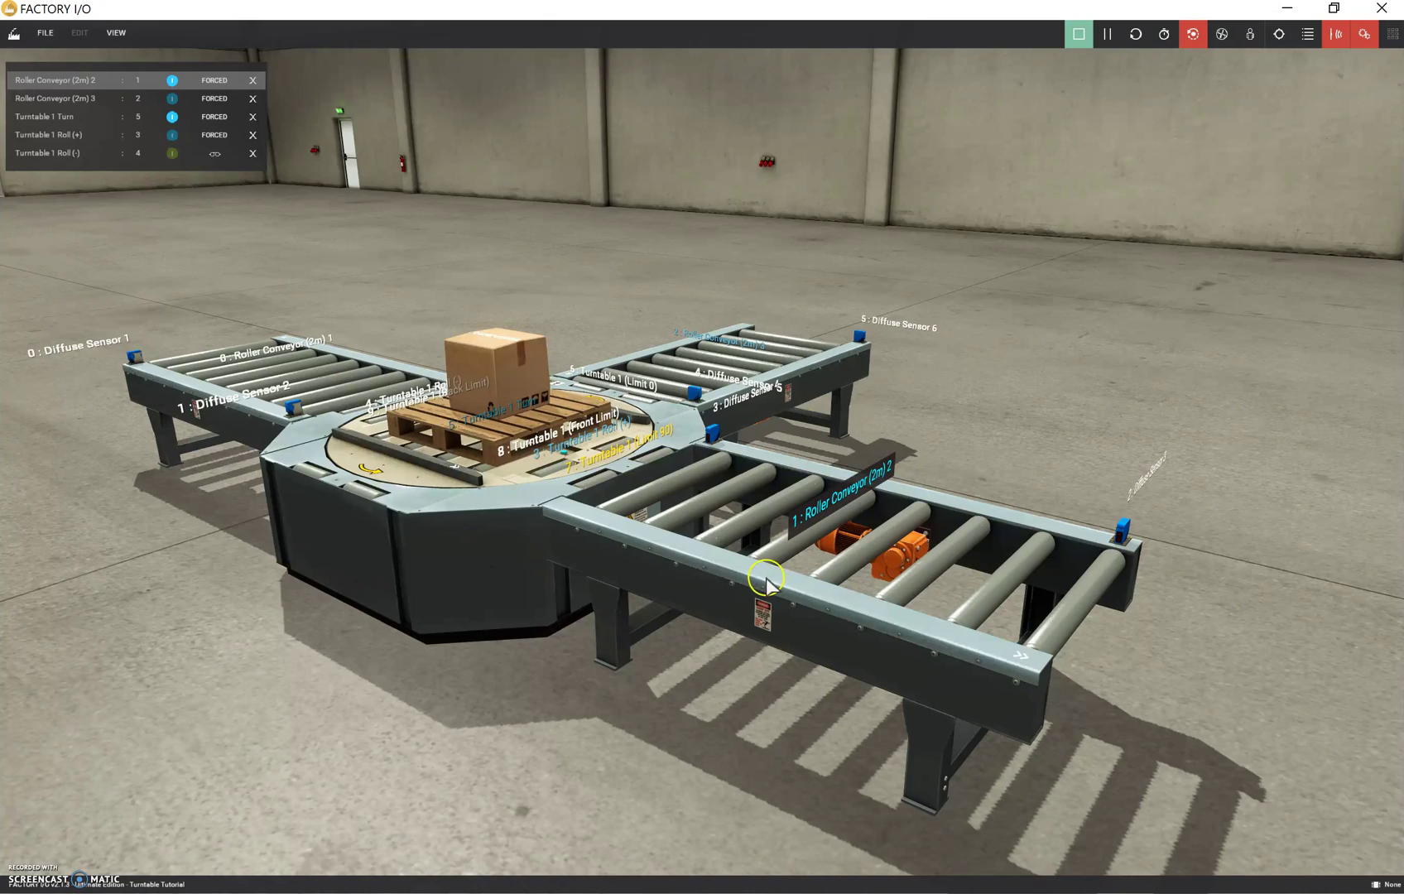
scroll(766, 582, "up", 8)
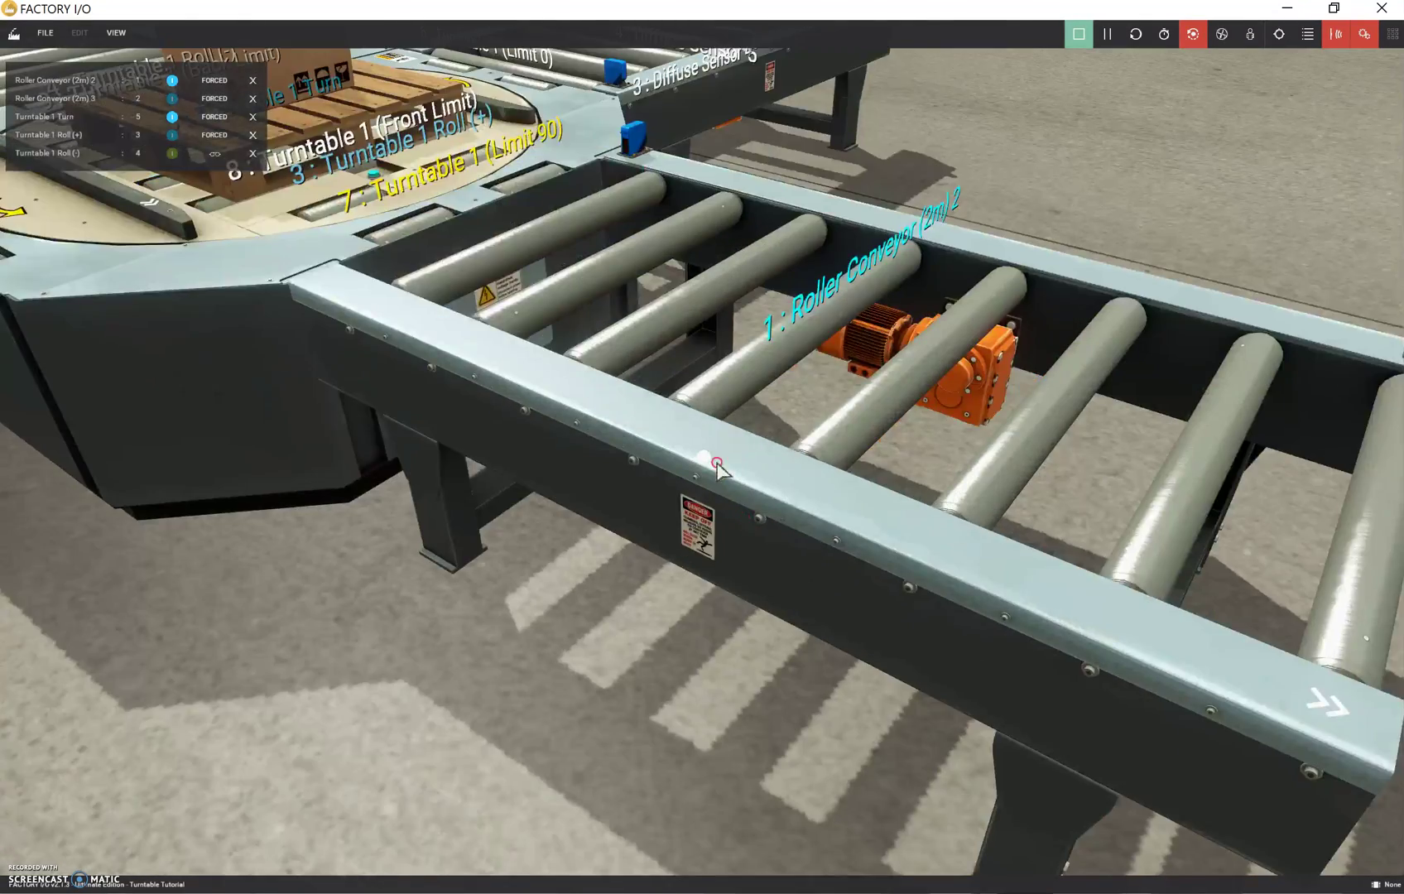
scroll(717, 464, "up", 3)
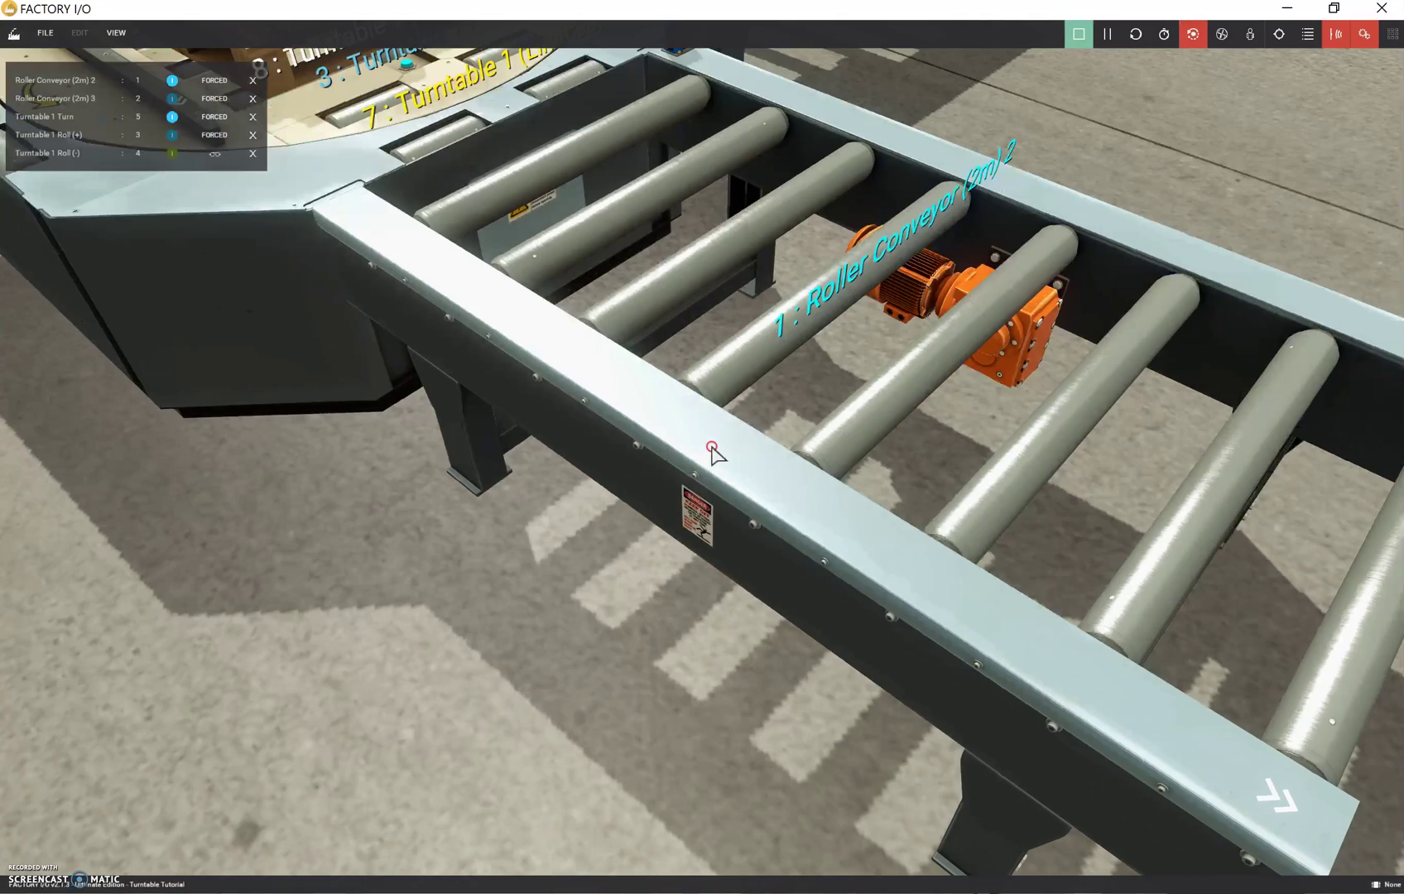
right_click_drag(716, 449, 631, 445)
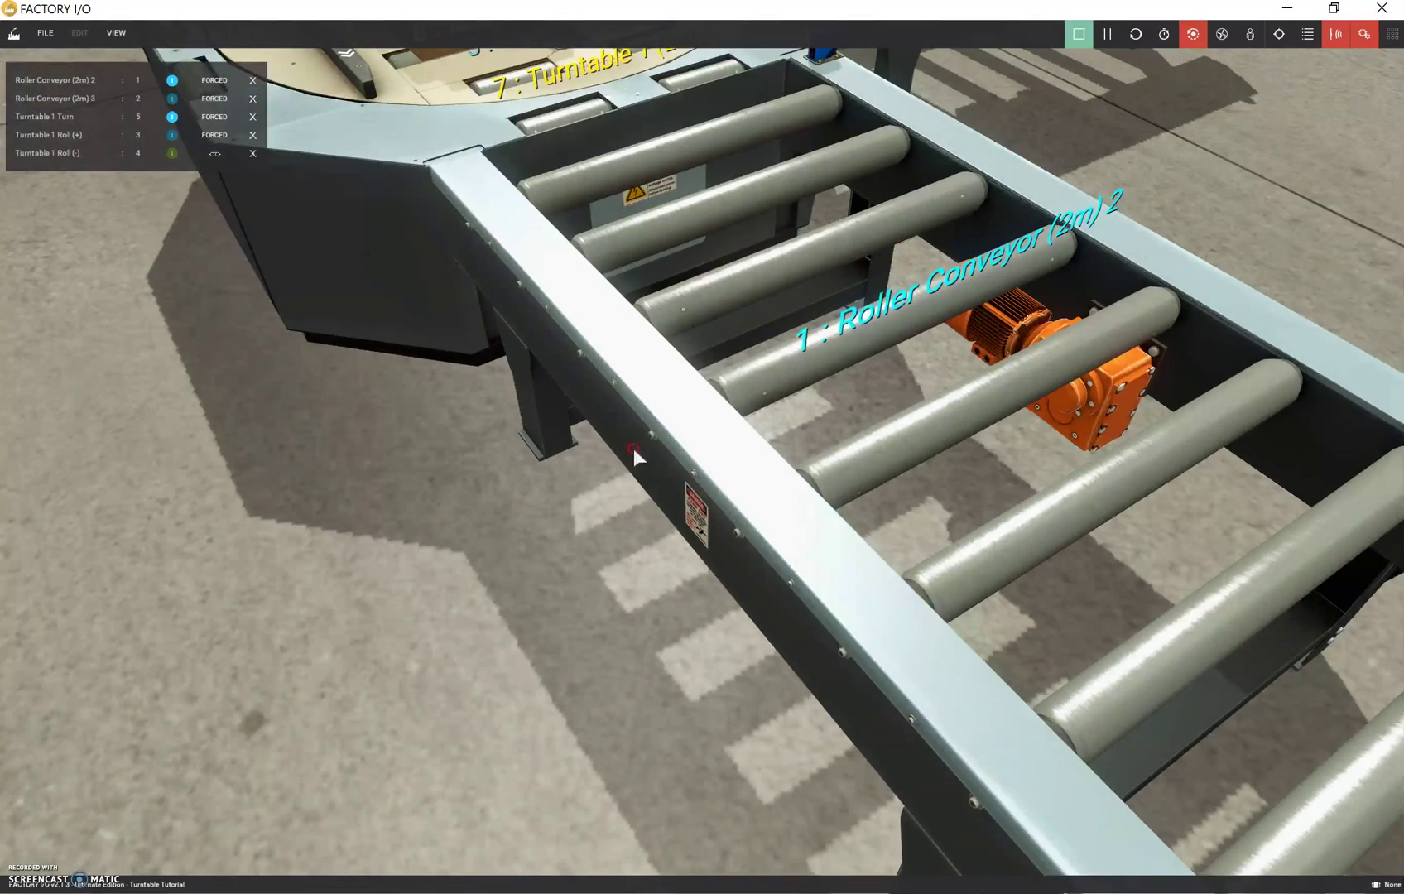
scroll(633, 448, "down", 5)
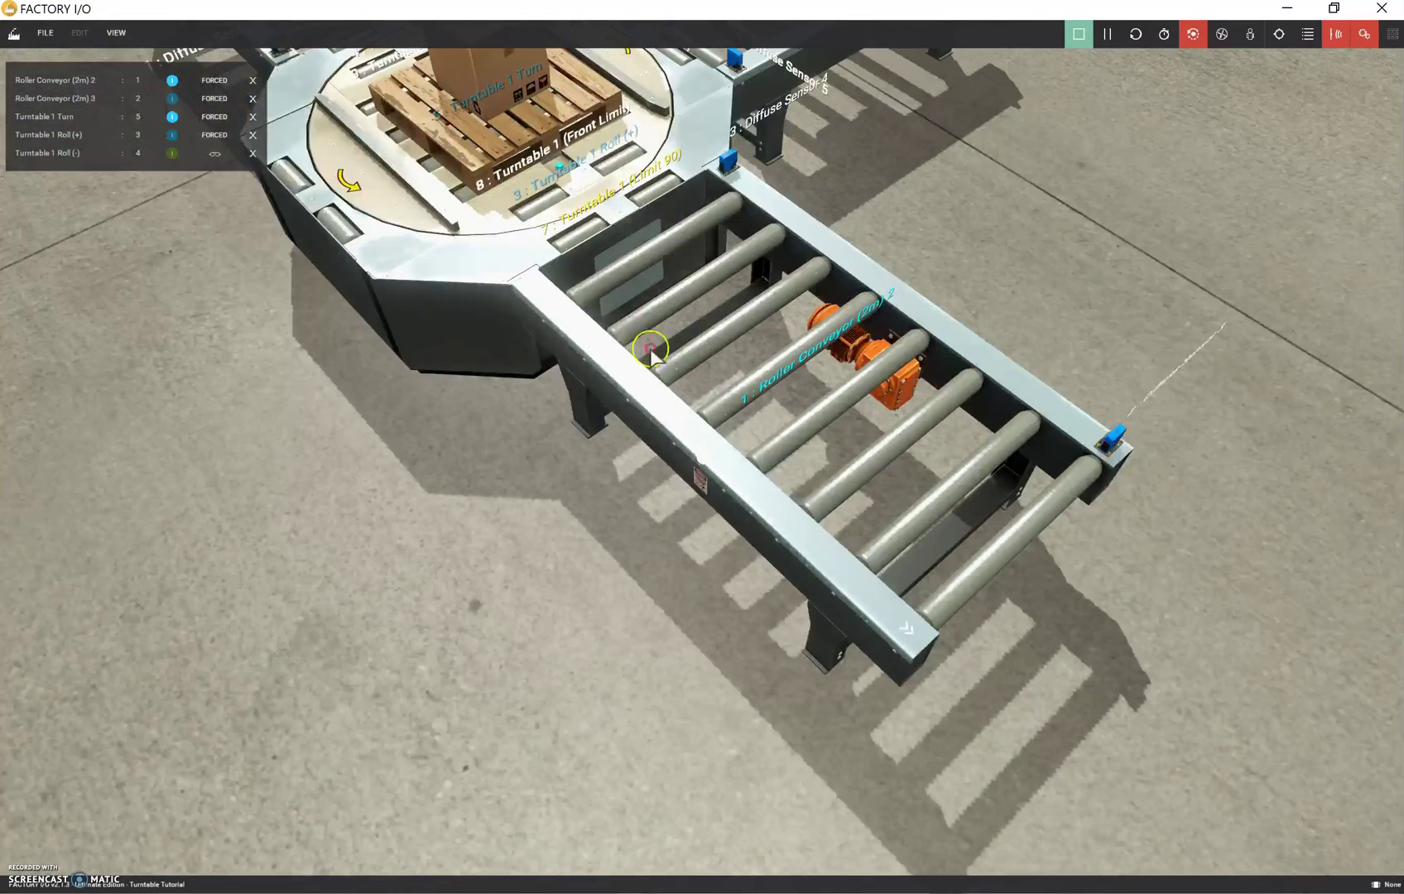
scroll(650, 352, "down", 6)
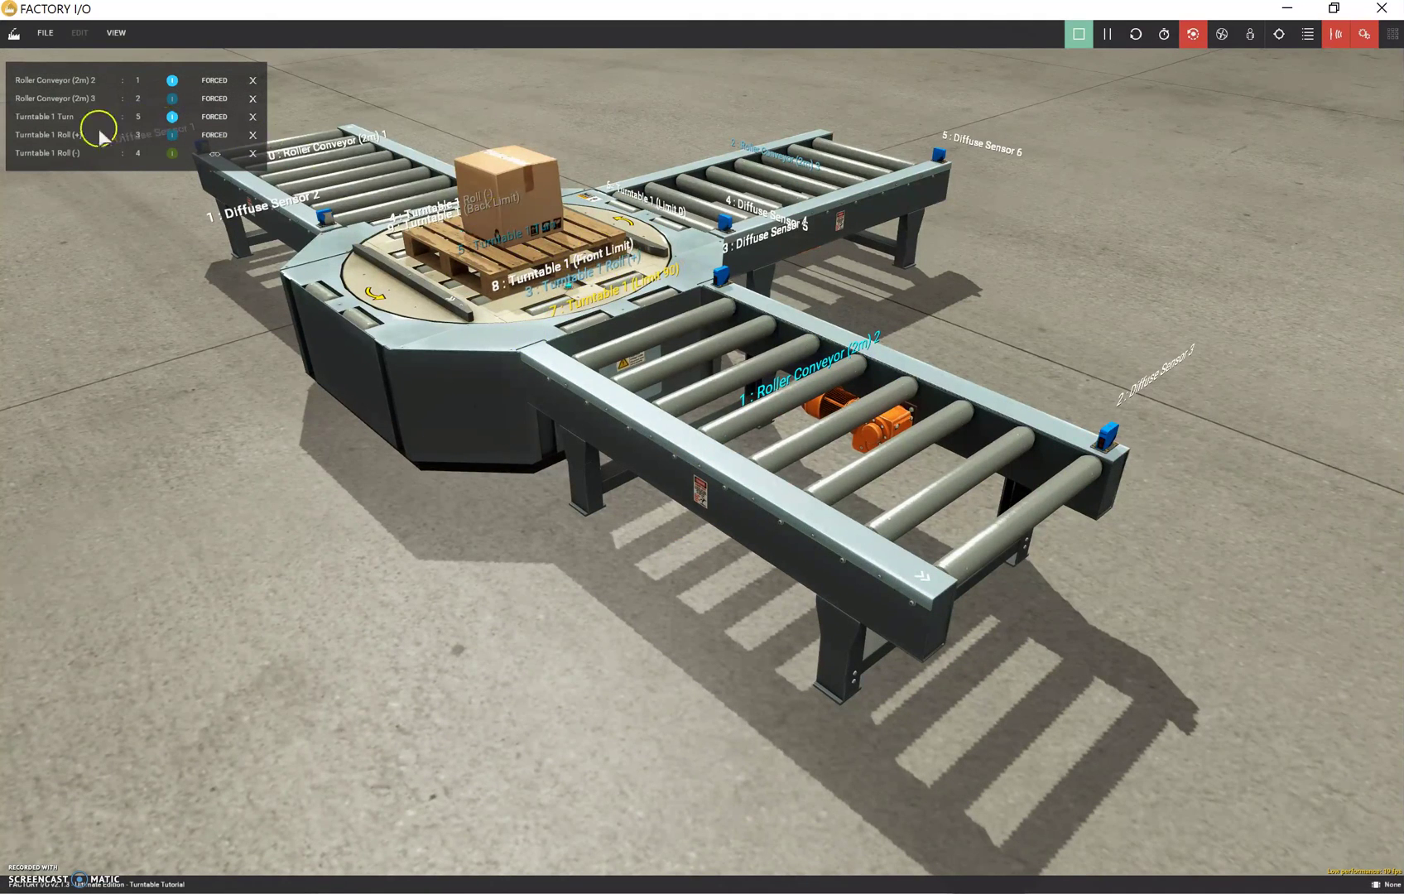
- Force Turntable 1 Roll (+) on to move the pallet onto Roller Conveyor (2m) 2, and switch off that conveyor, Roll (+) and Turn
left_click(171, 135)
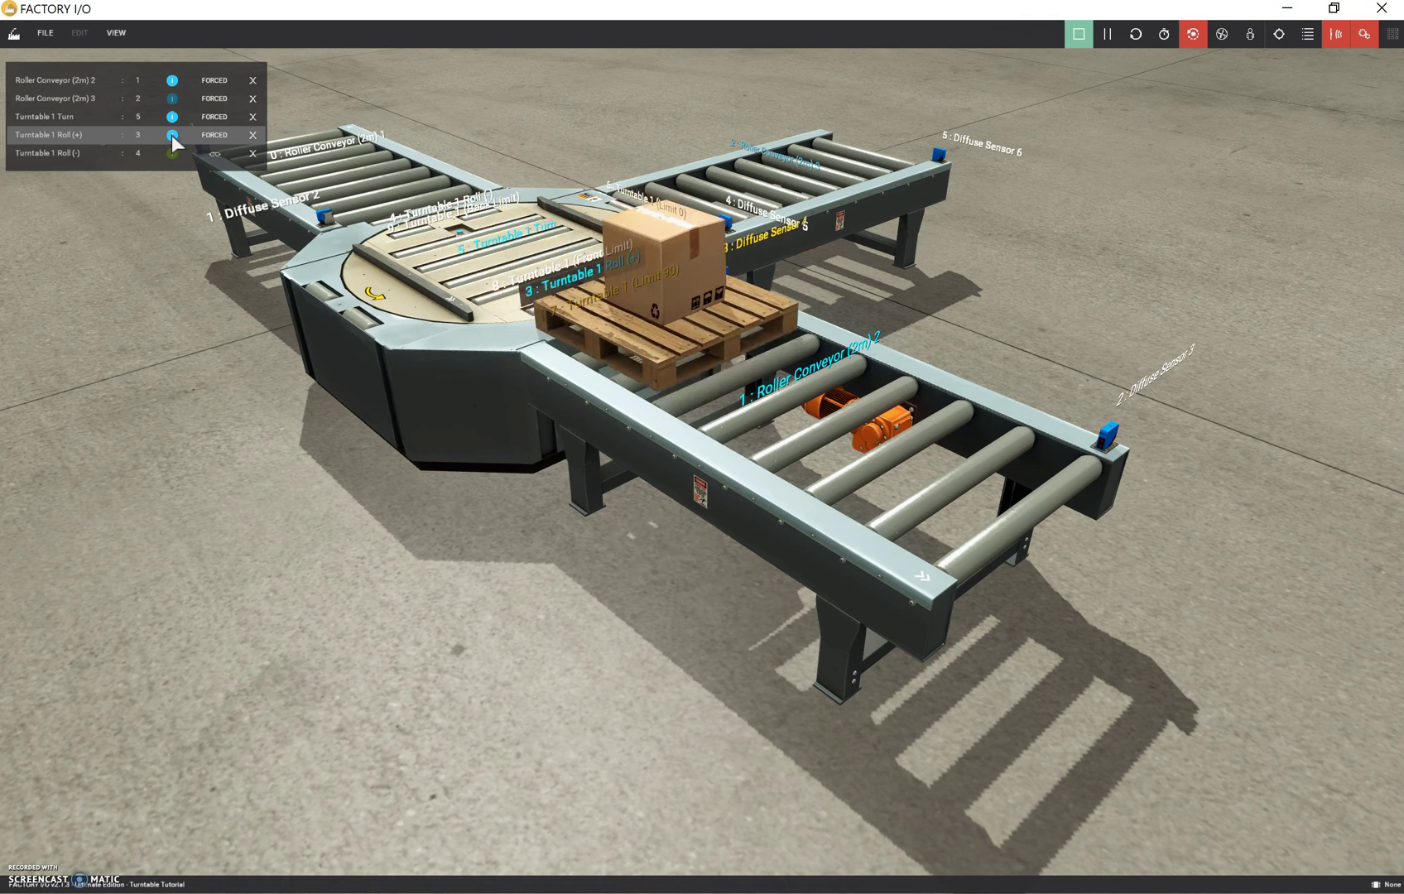
left_click(171, 81)
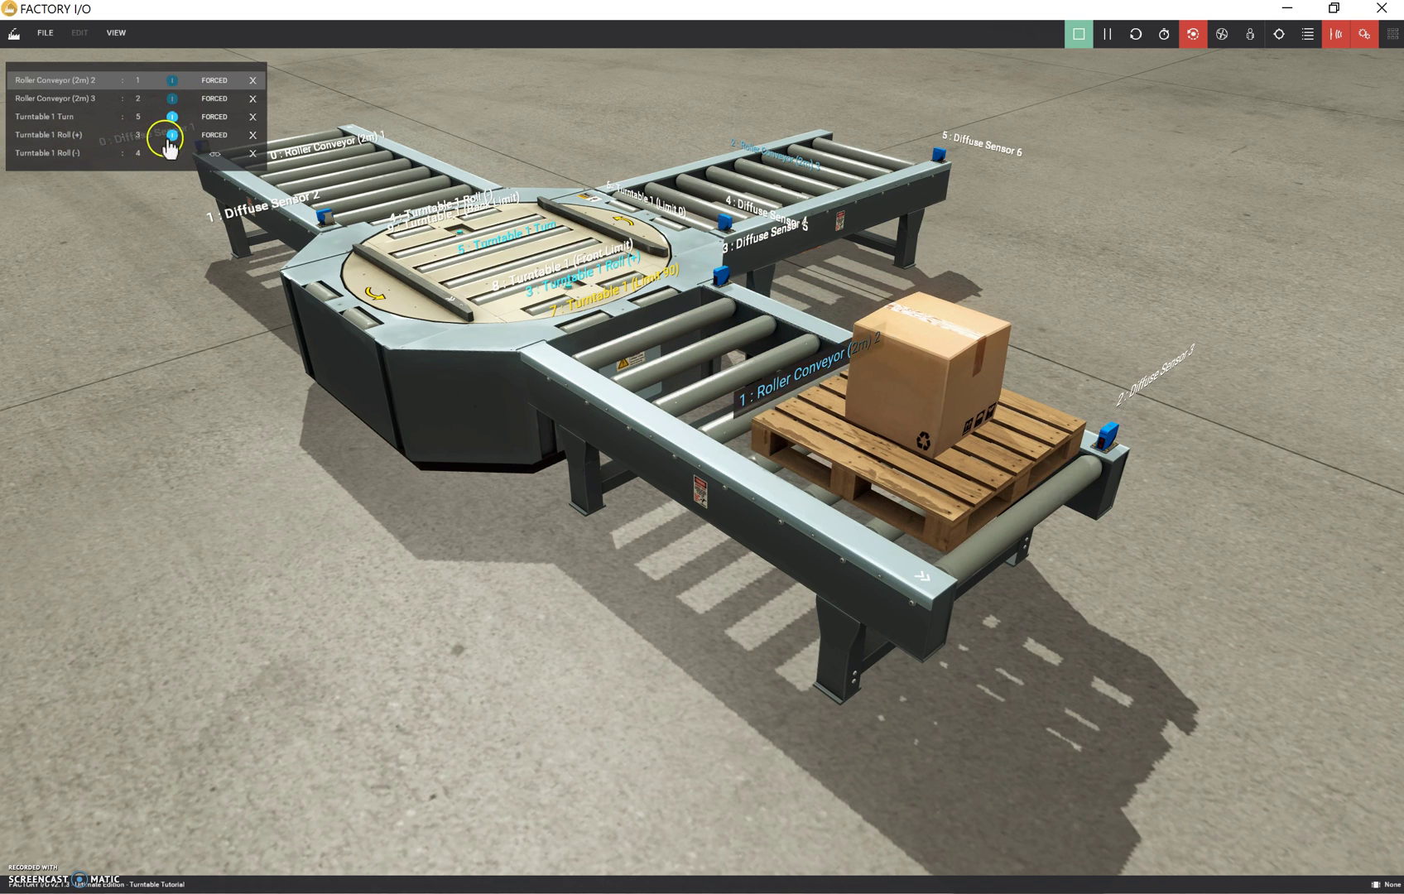
left_click(169, 135)
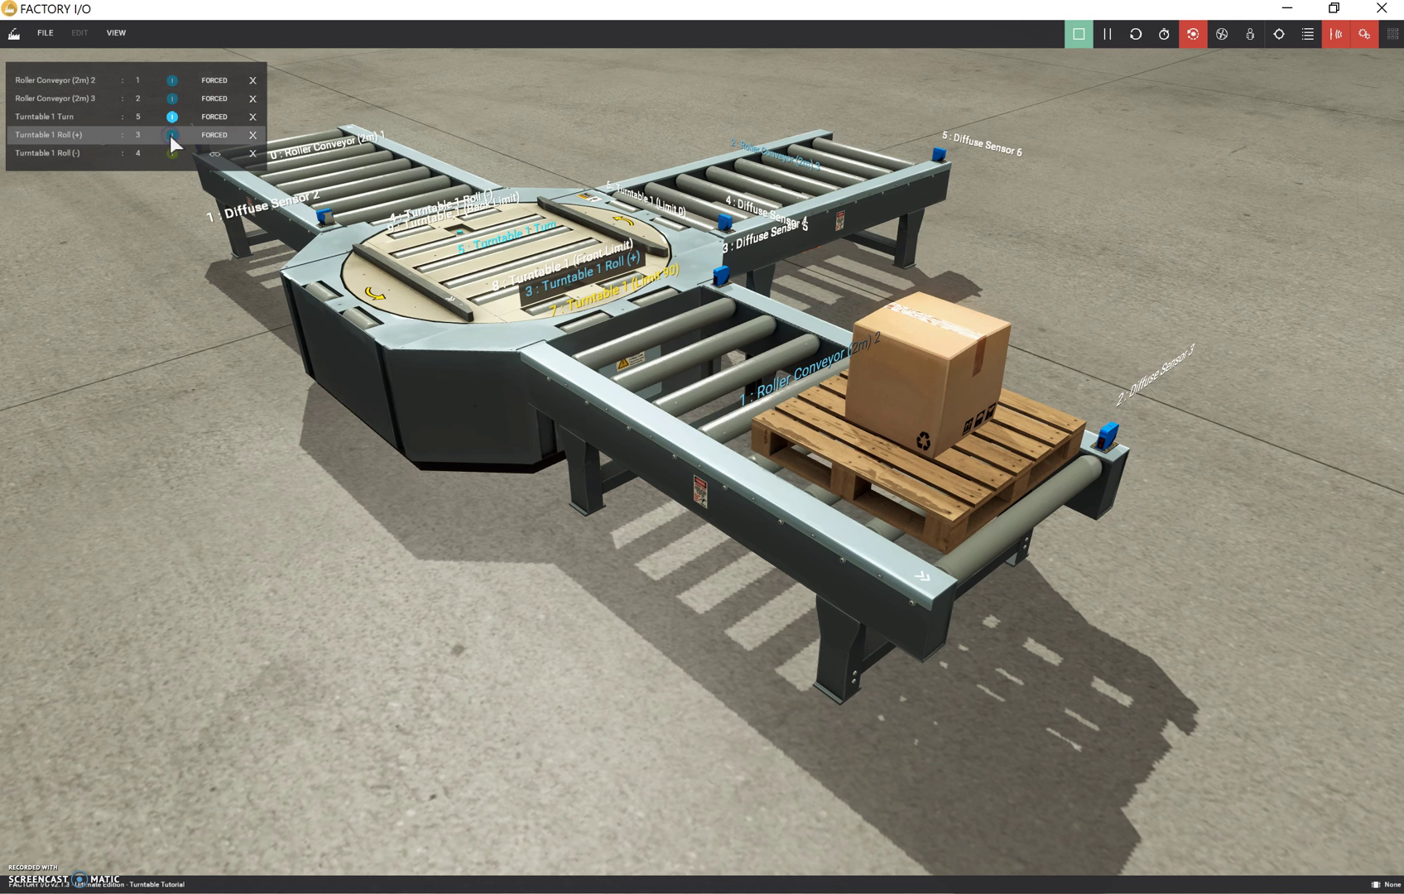
left_click(171, 118)
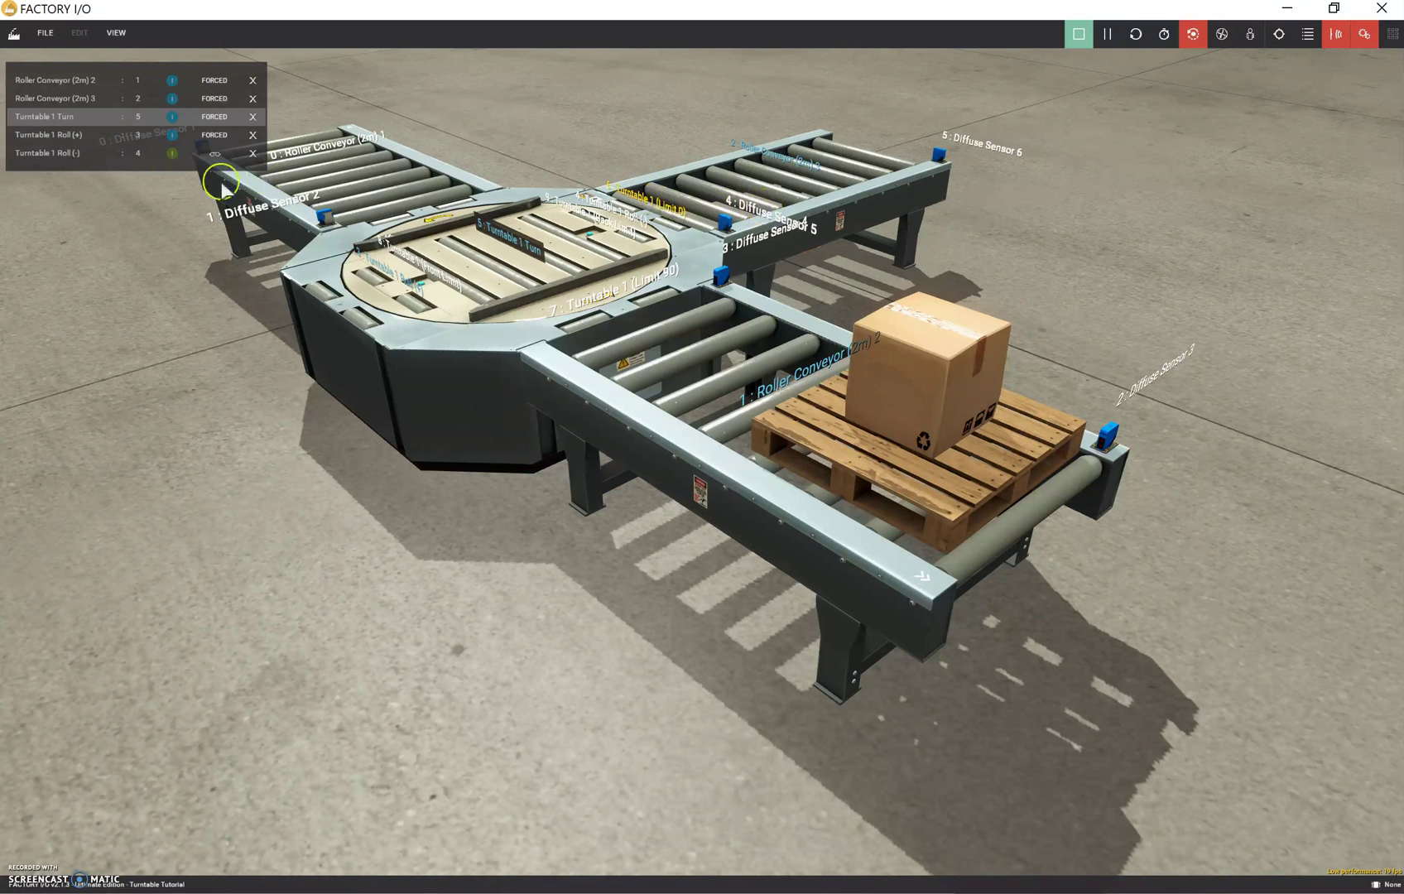
- Reset the scene to return the pallet and box to the start of Roller Conveyor (2m) 3
left_click(116, 34)
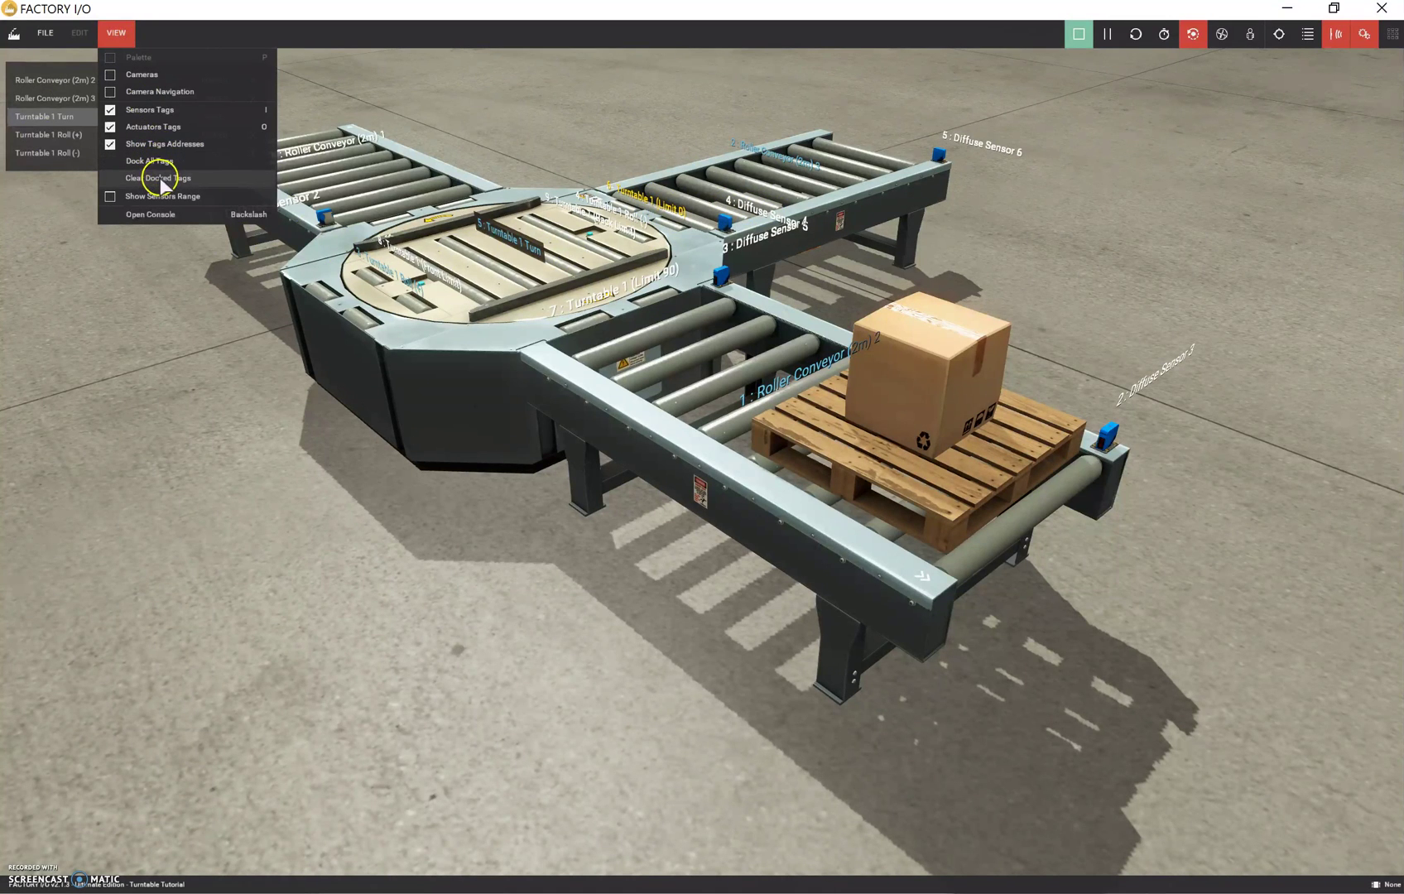
left_click(127, 323)
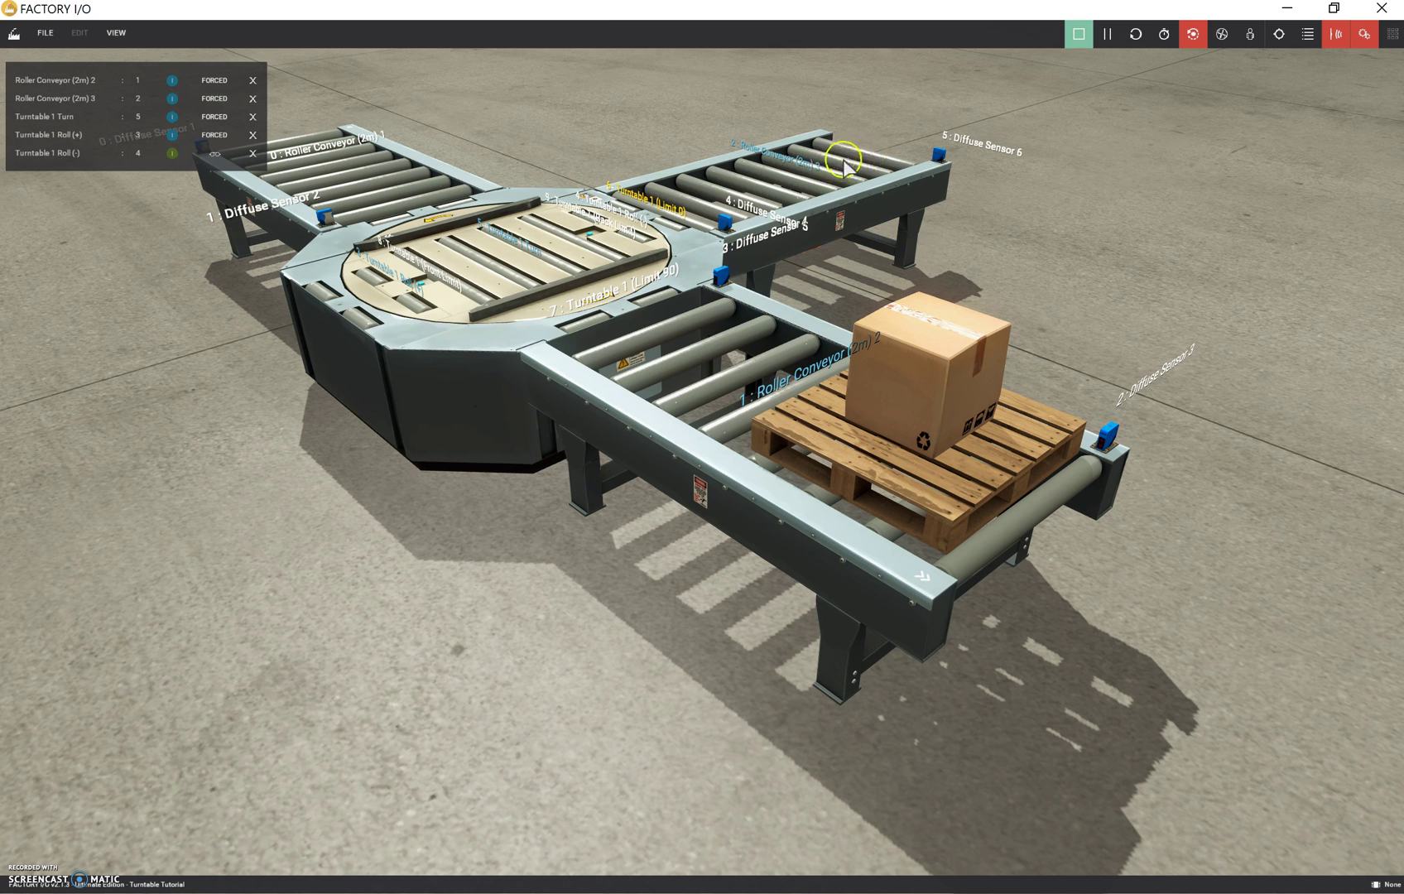
left_click(1137, 36)
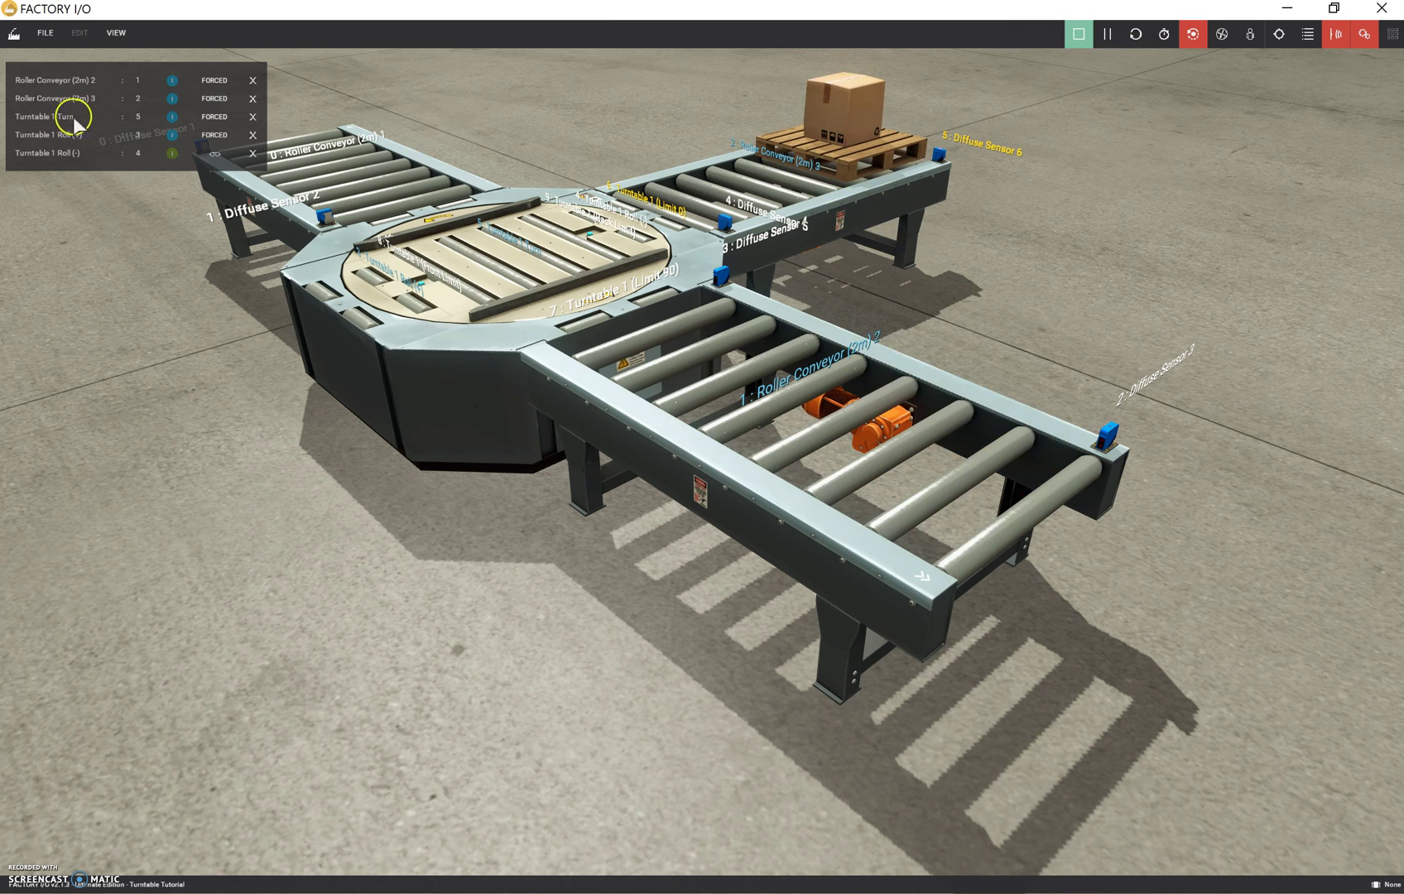
- Load the pallet using Roller Conveyor (2m) 3 and Turntable 1 Roll (+), center it with Roll (-), and leave all three tags forced off
left_click(172, 100)
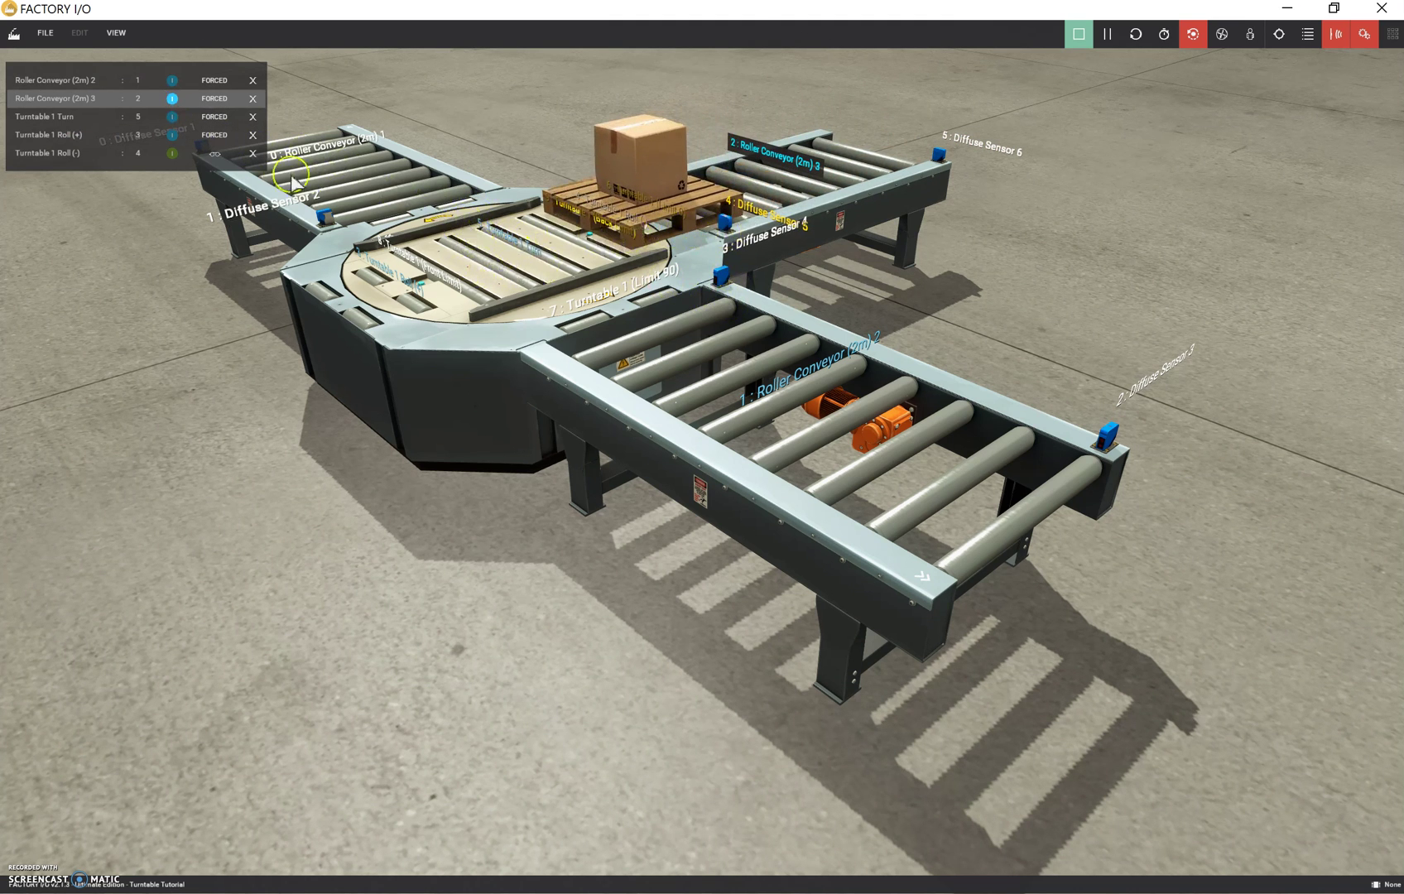
left_click(172, 135)
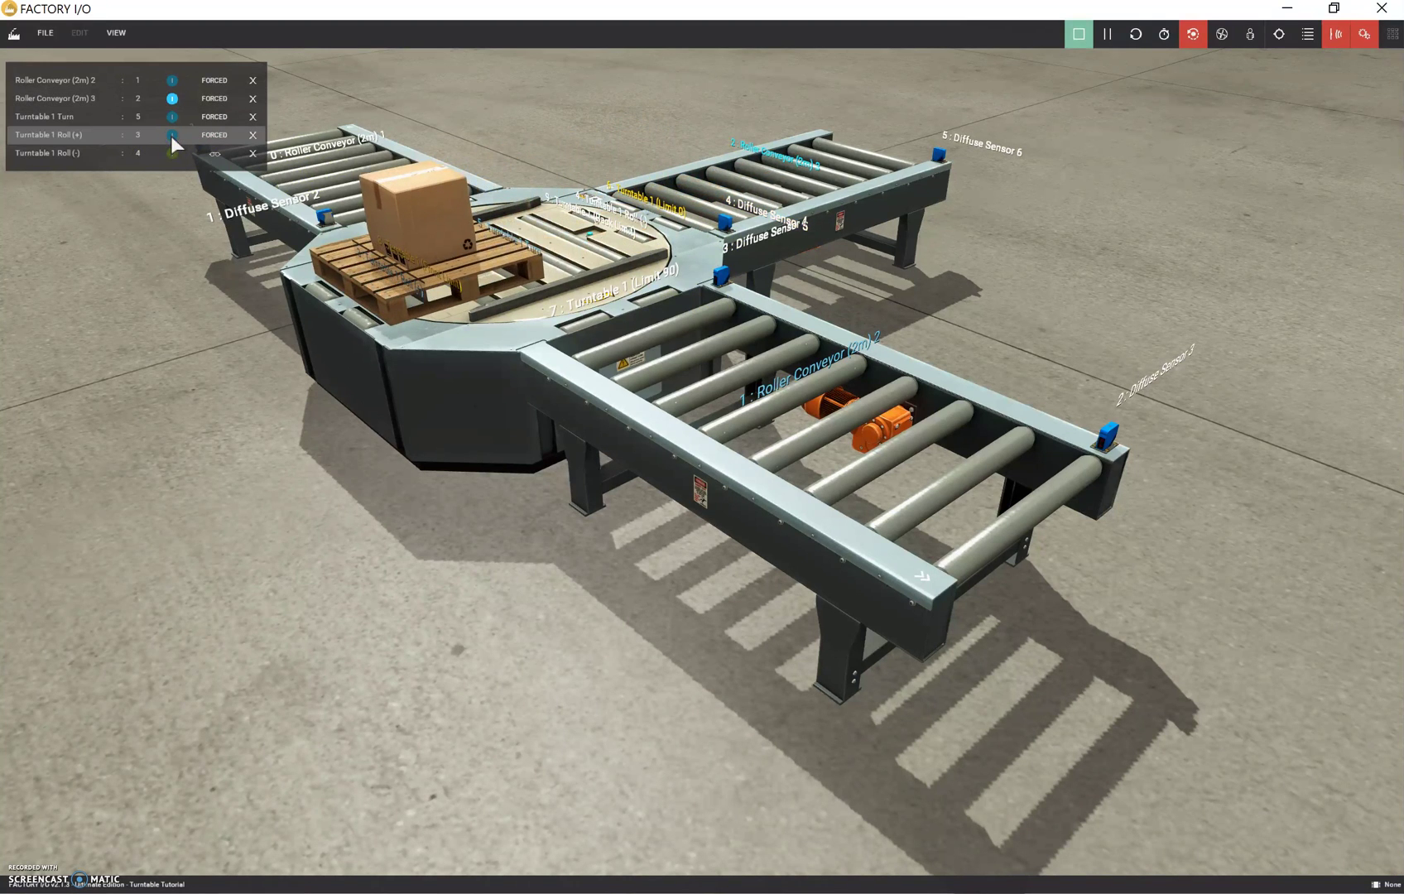
left_click(172, 153)
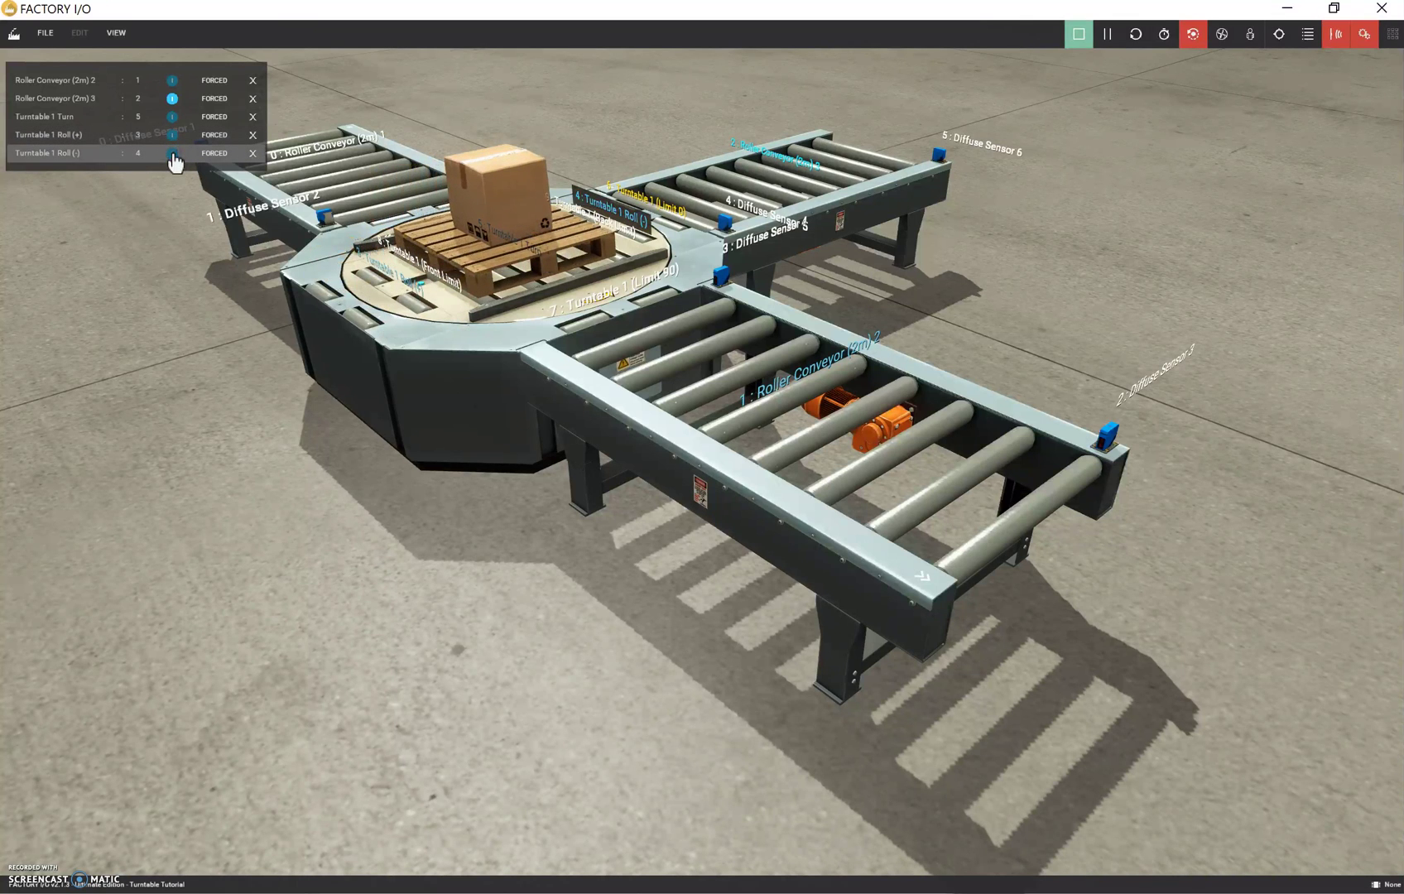
left_click(171, 98)
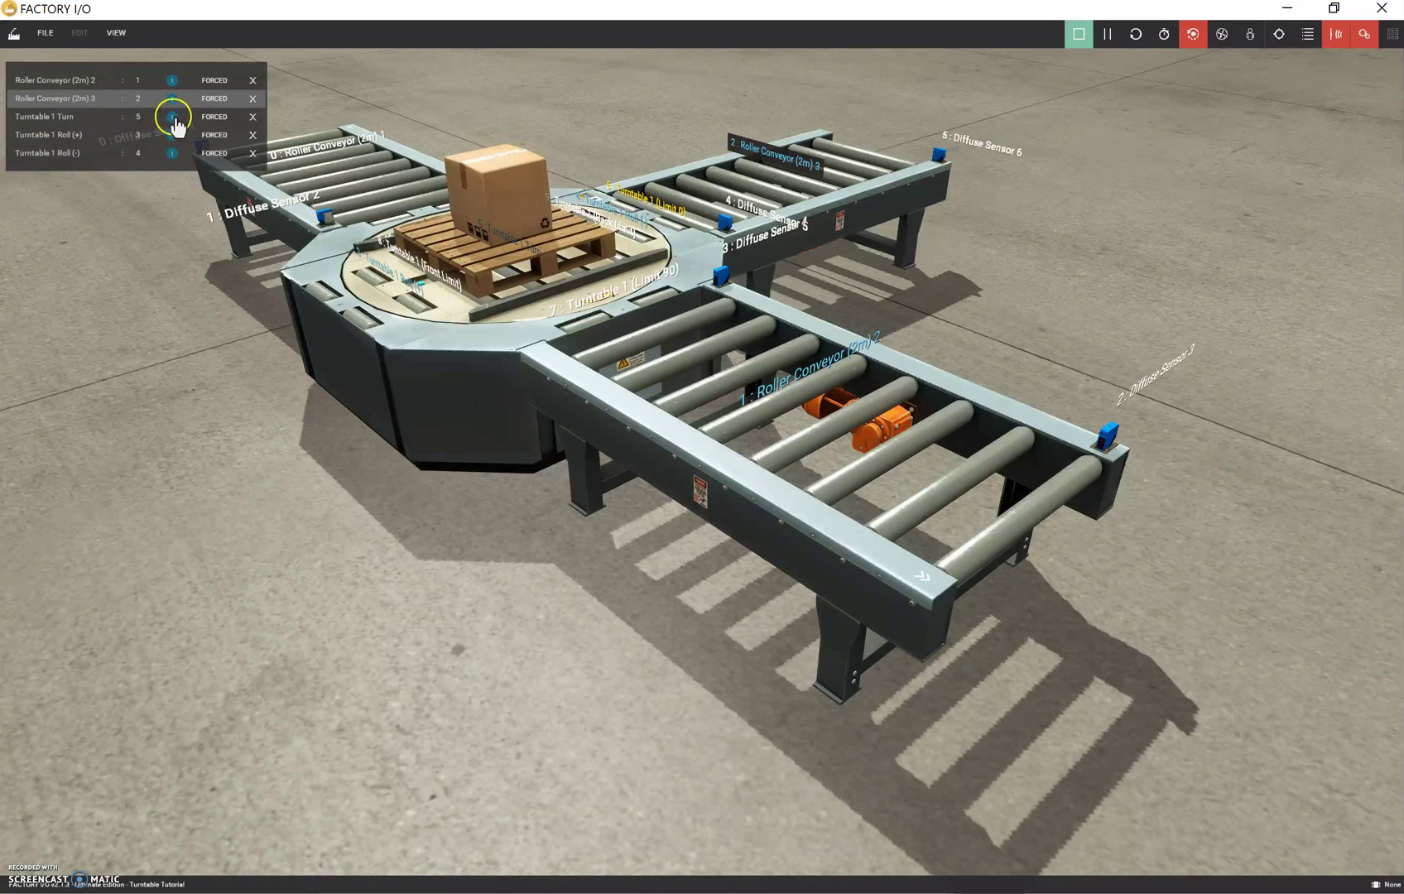
- Force Turn on, carry the pallet to the end of Roller Conveyor (2m) 2 using that conveyor and Roll (+), and switch both off
left_click(172, 117)
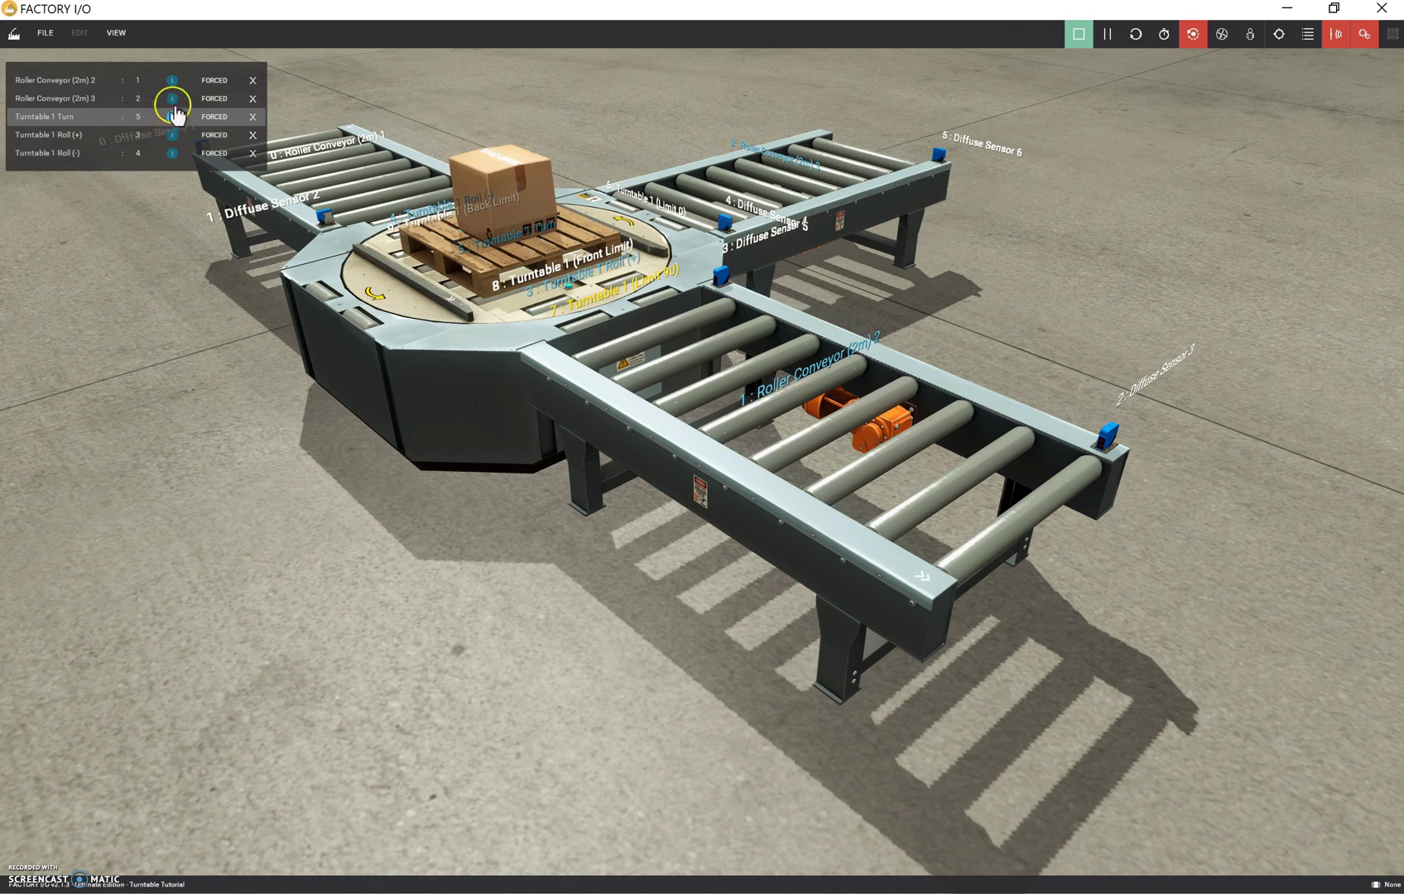
left_click(172, 80)
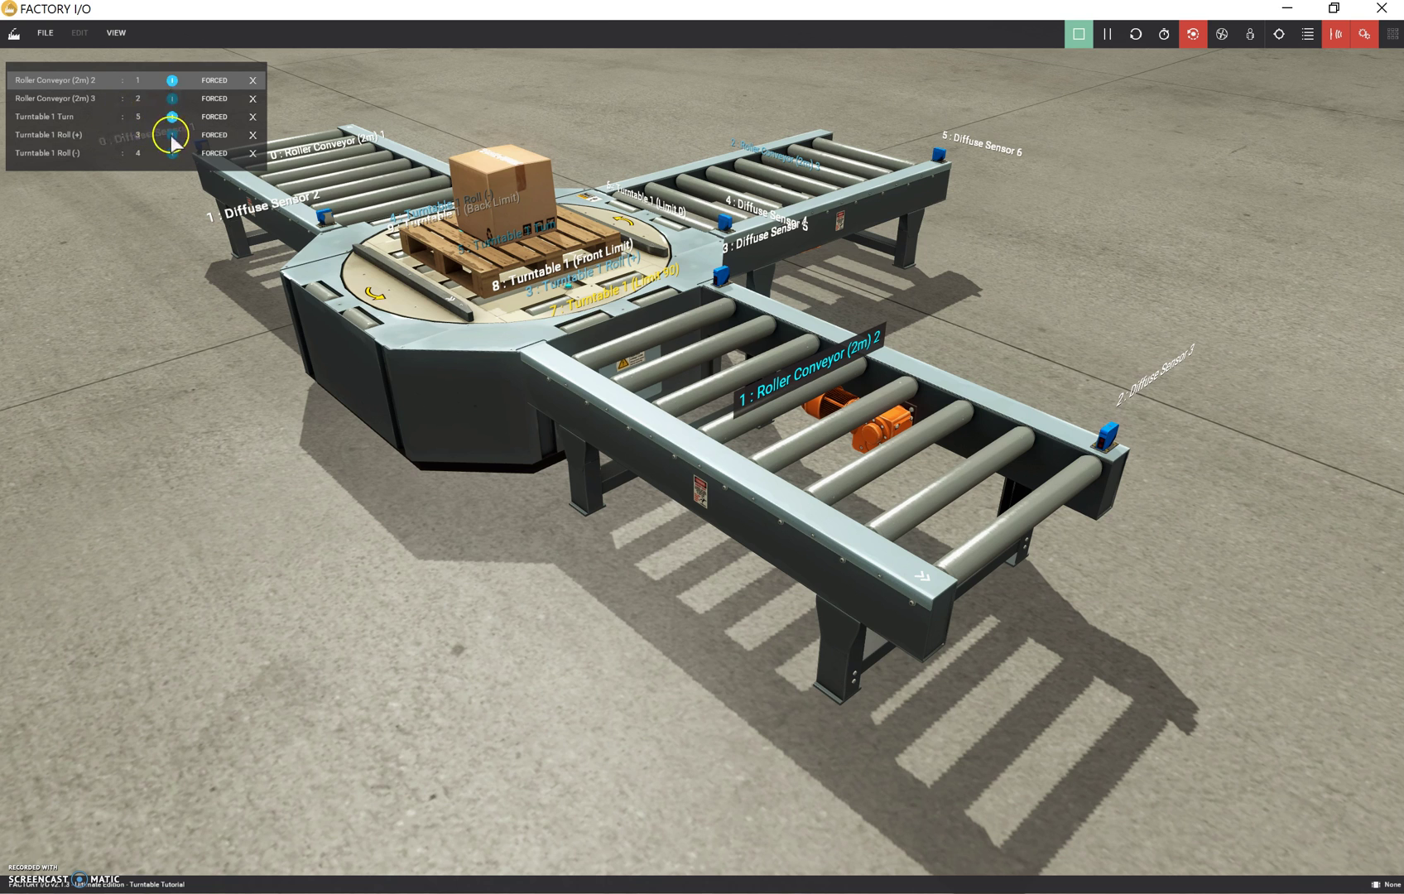
left_click(171, 135)
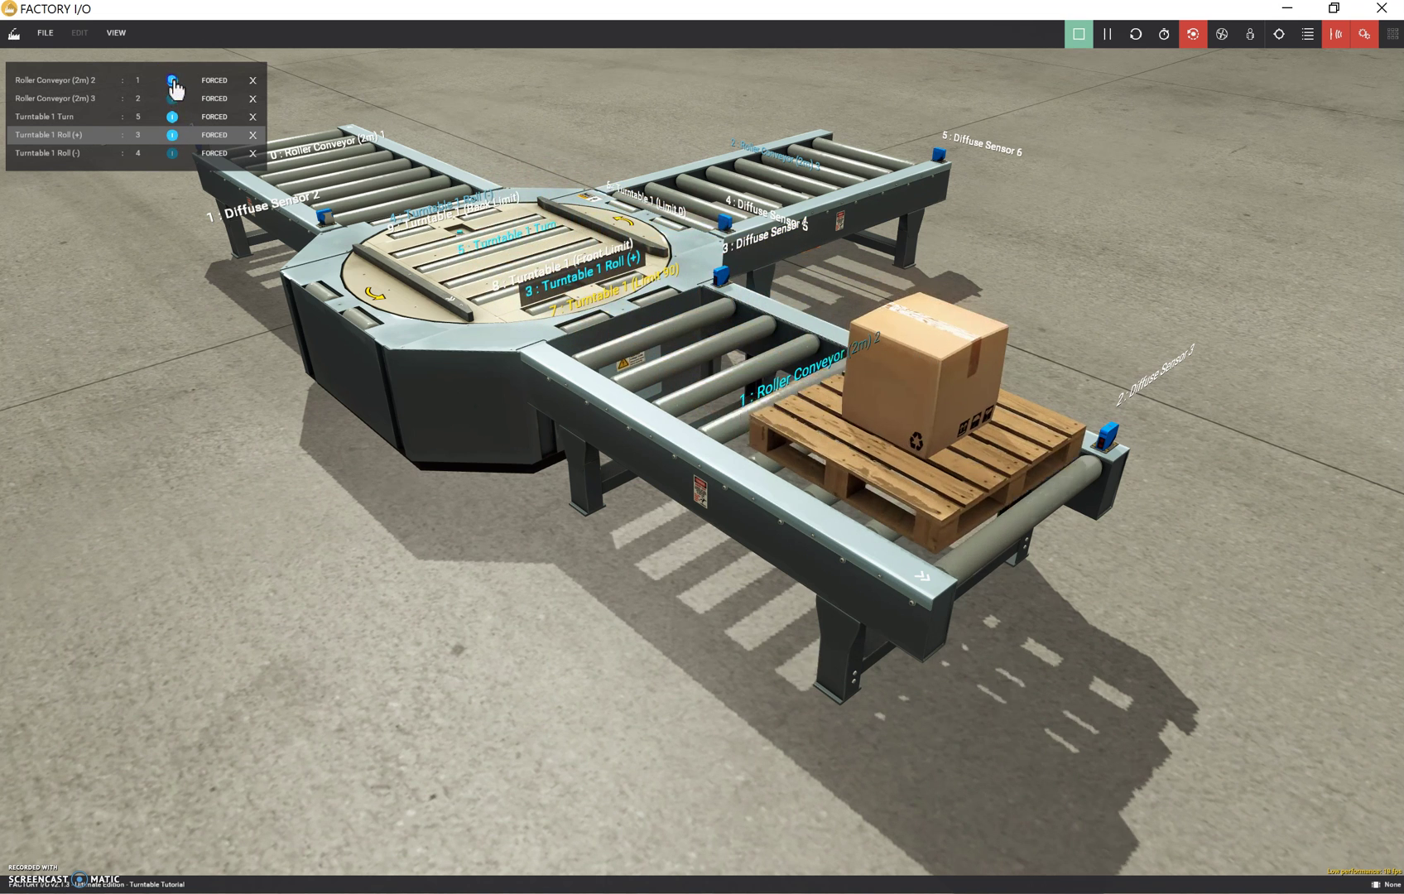
left_click(171, 81)
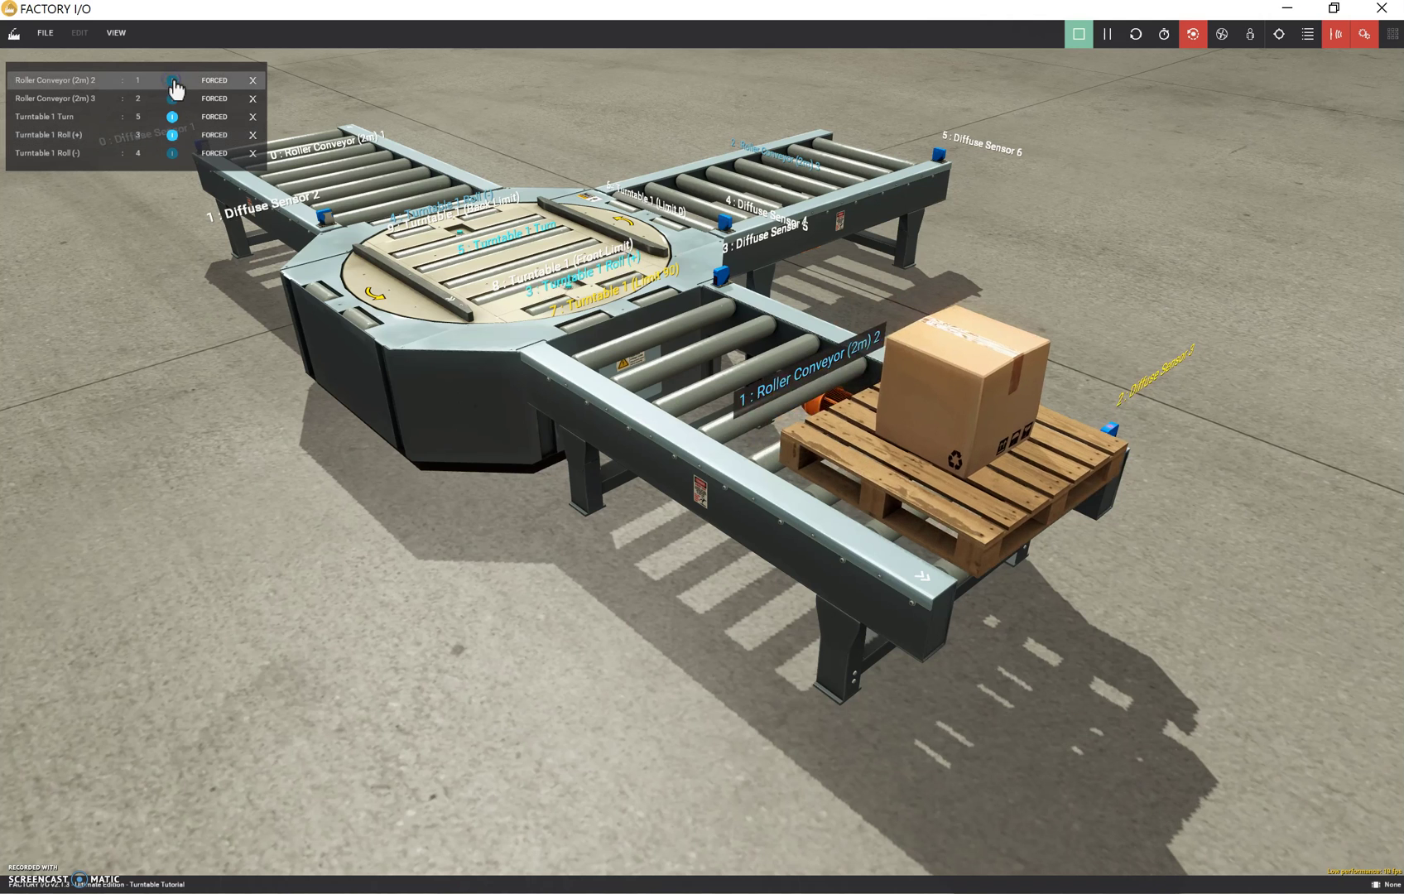
left_click(172, 135)
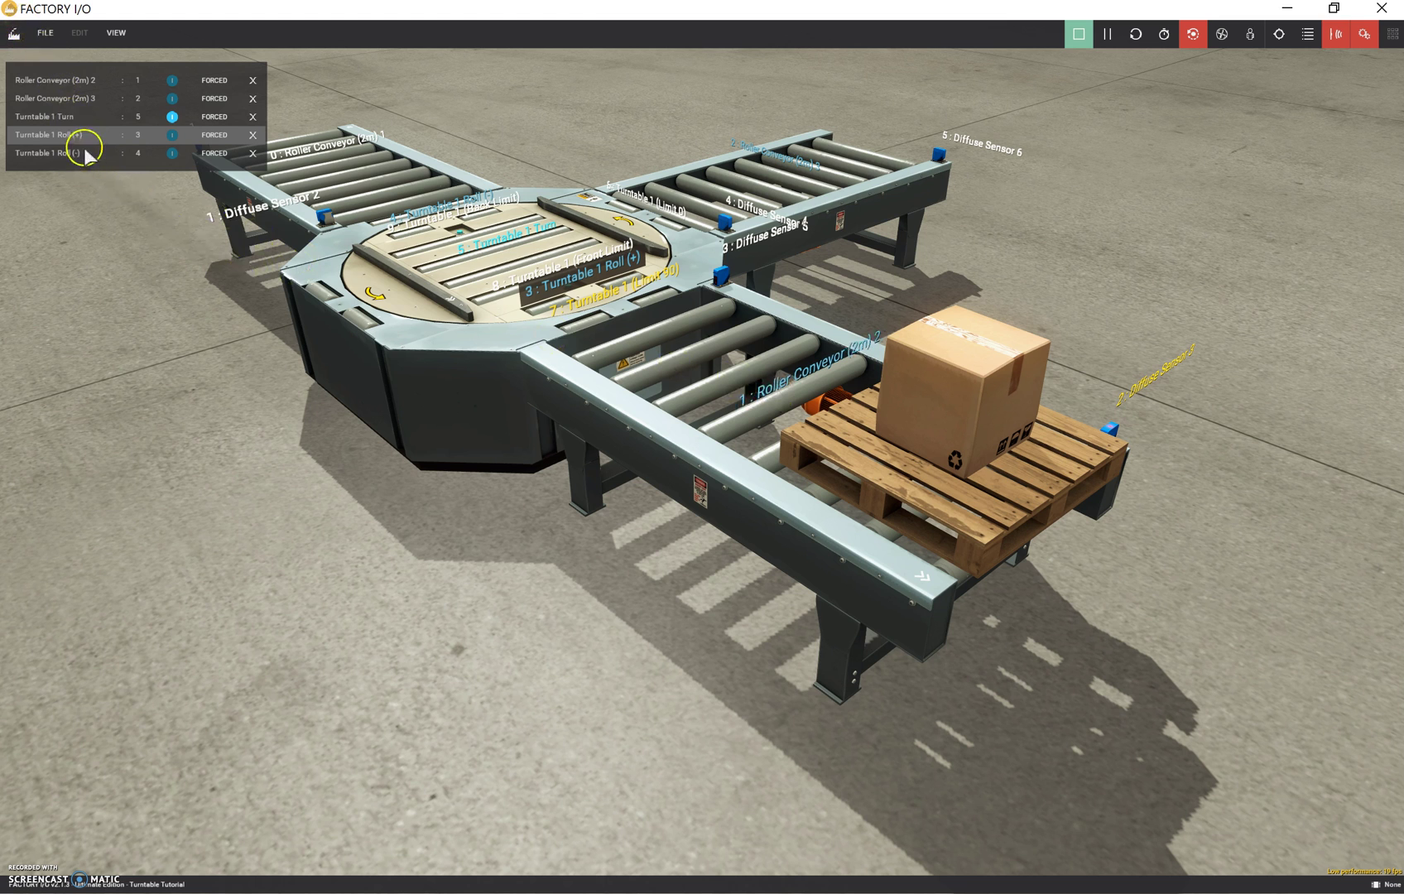
- Run Roller Conveyor (2m) 2 briefly to push the pallet and box off its end, and reset the scene
left_click(170, 82)
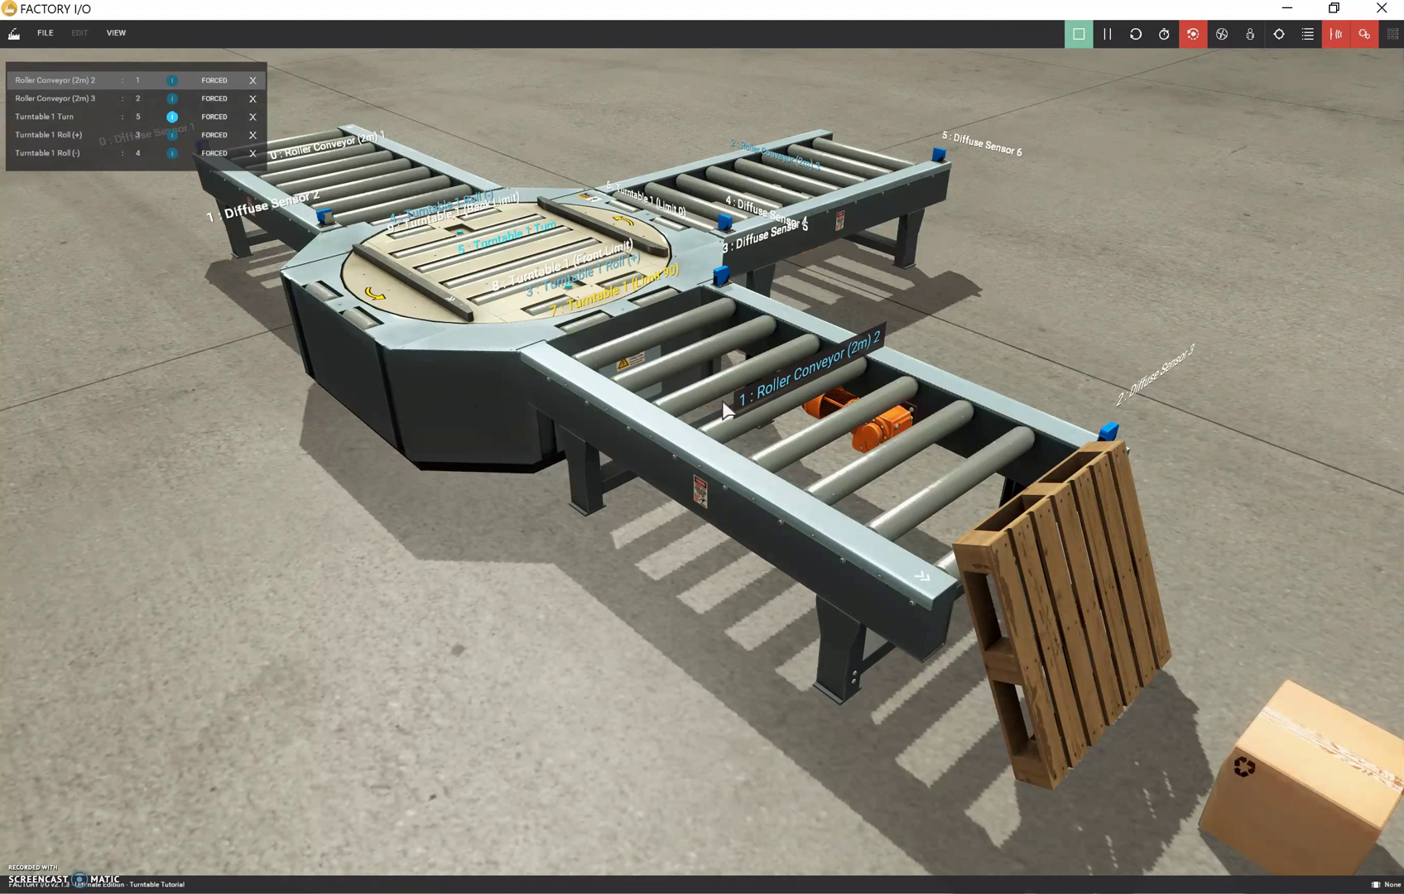
left_click(1137, 33)
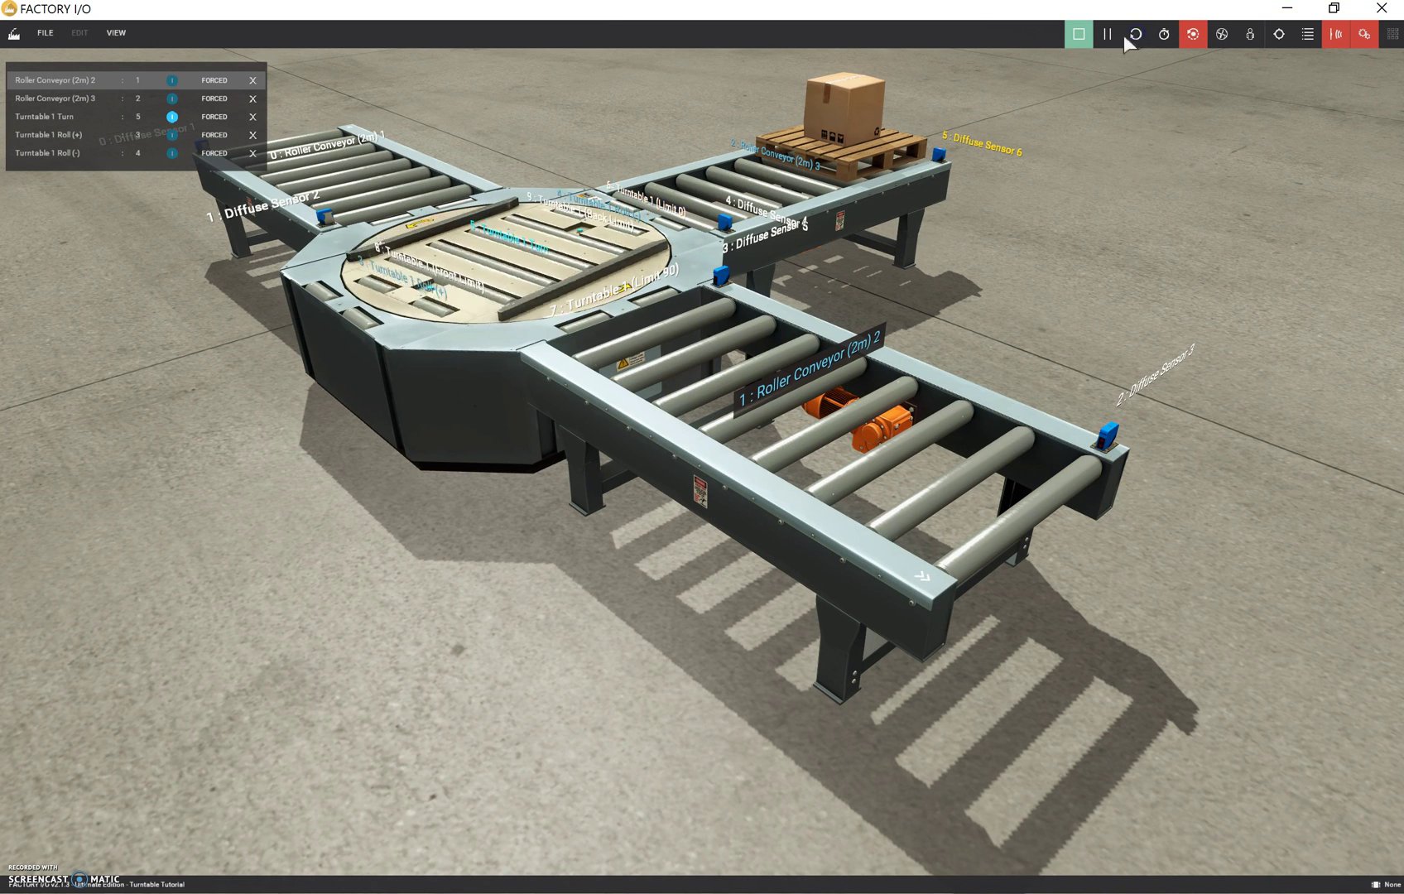